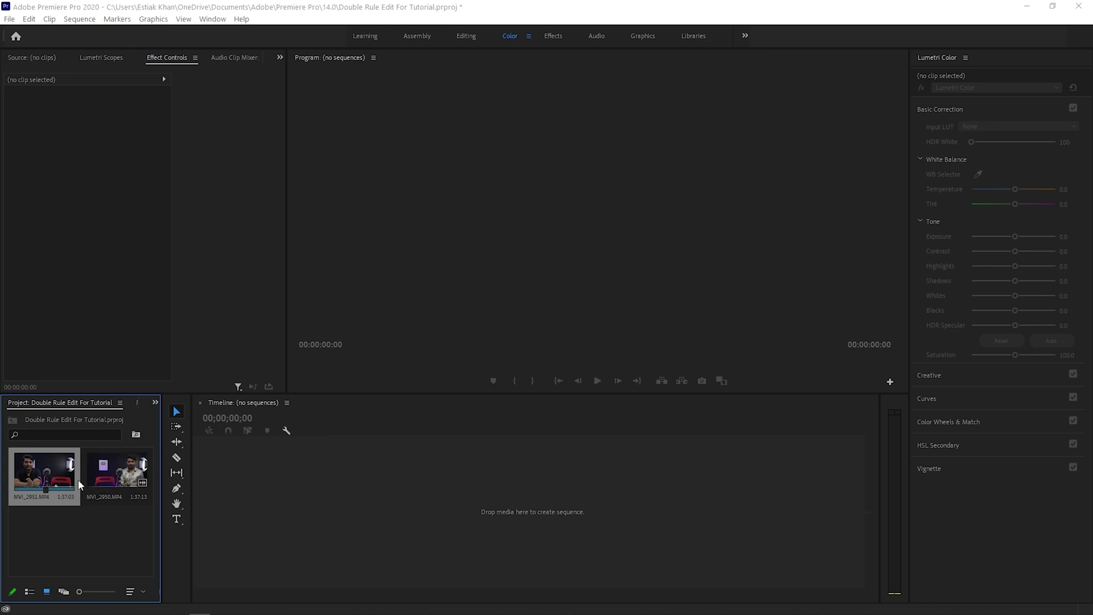
- Create a sequence from MVI_2951 and preview its footage around 22 seconds
left_click(114, 512)
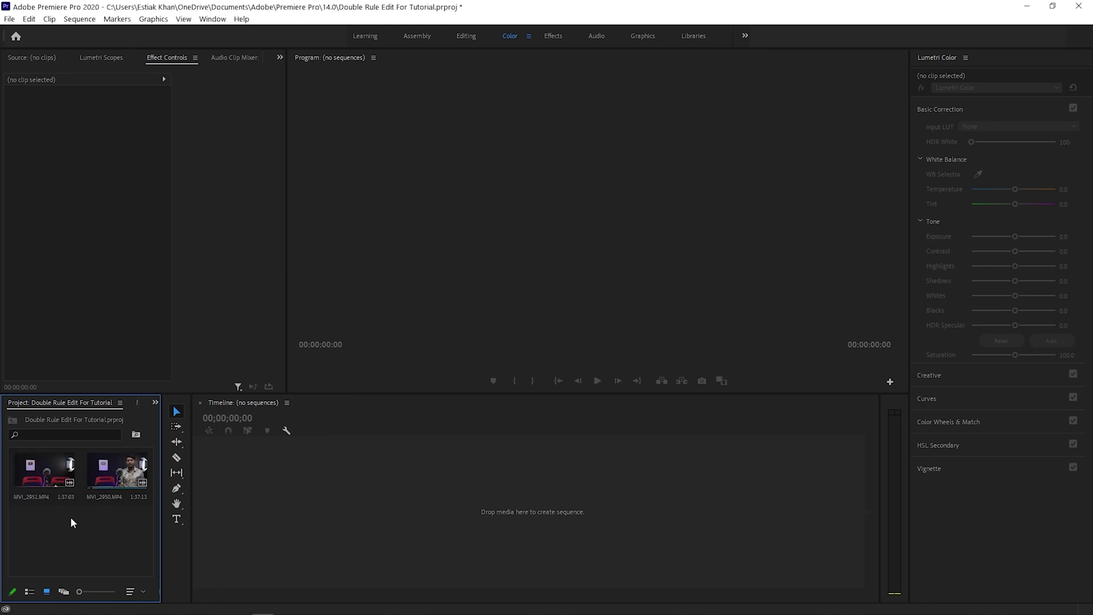
left_click_drag(55, 472, 244, 509)
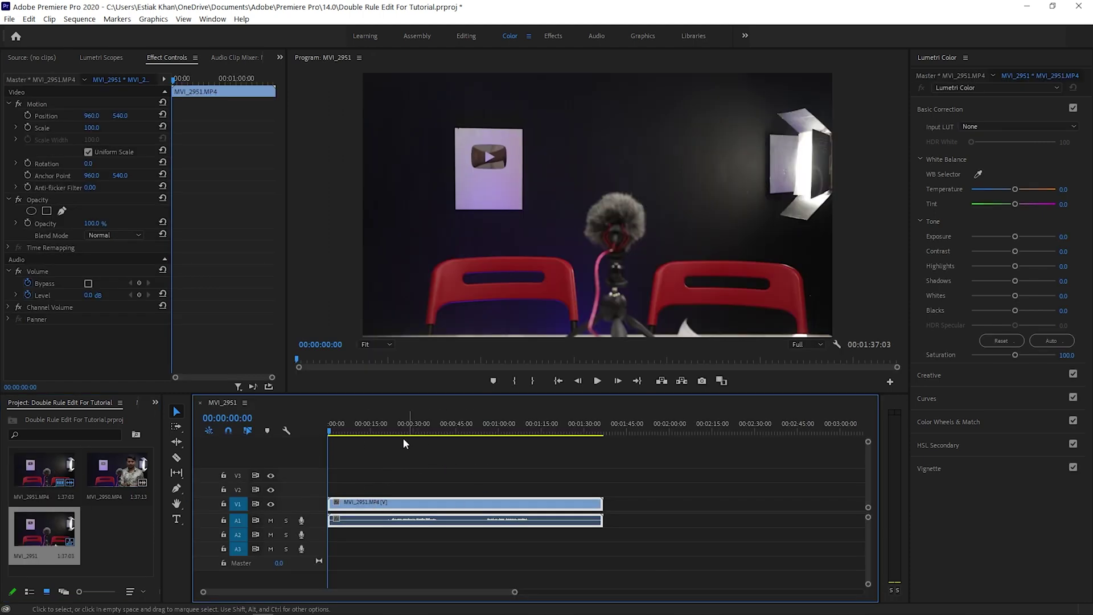
left_click_drag(332, 435, 395, 442)
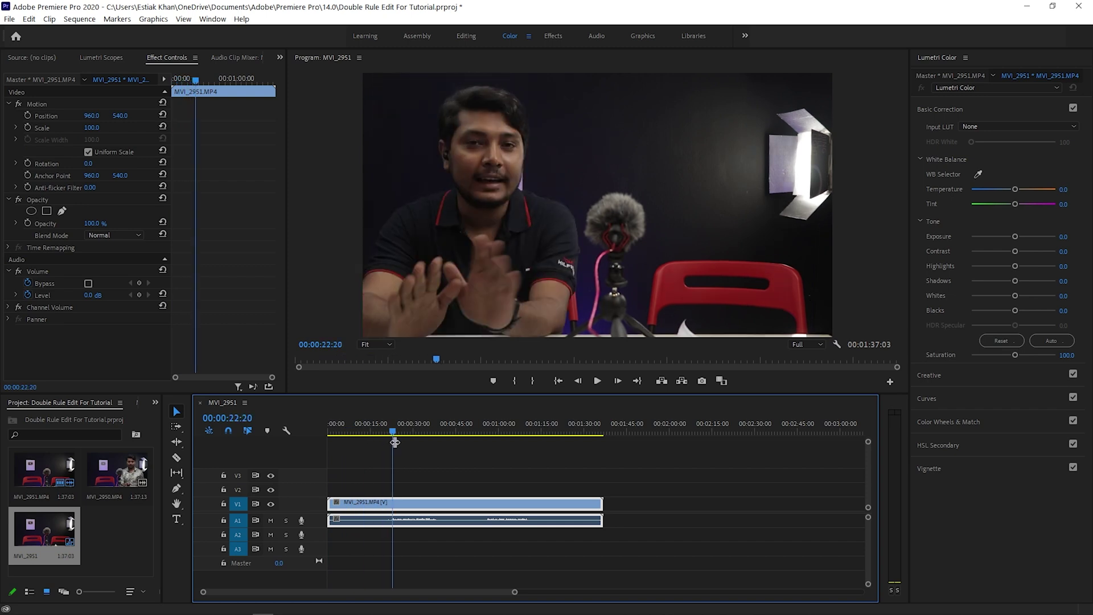
- Mute audio track A1, replay from 00:00:20:15, and place MVI_2950 after the first clip
left_click(270, 520)
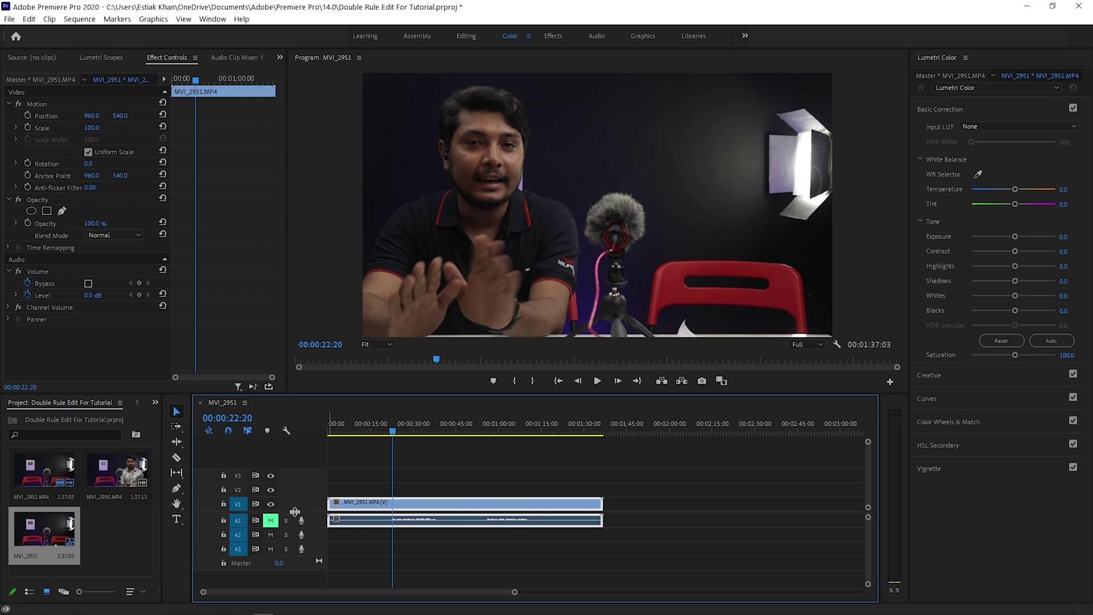
left_click(386, 434)
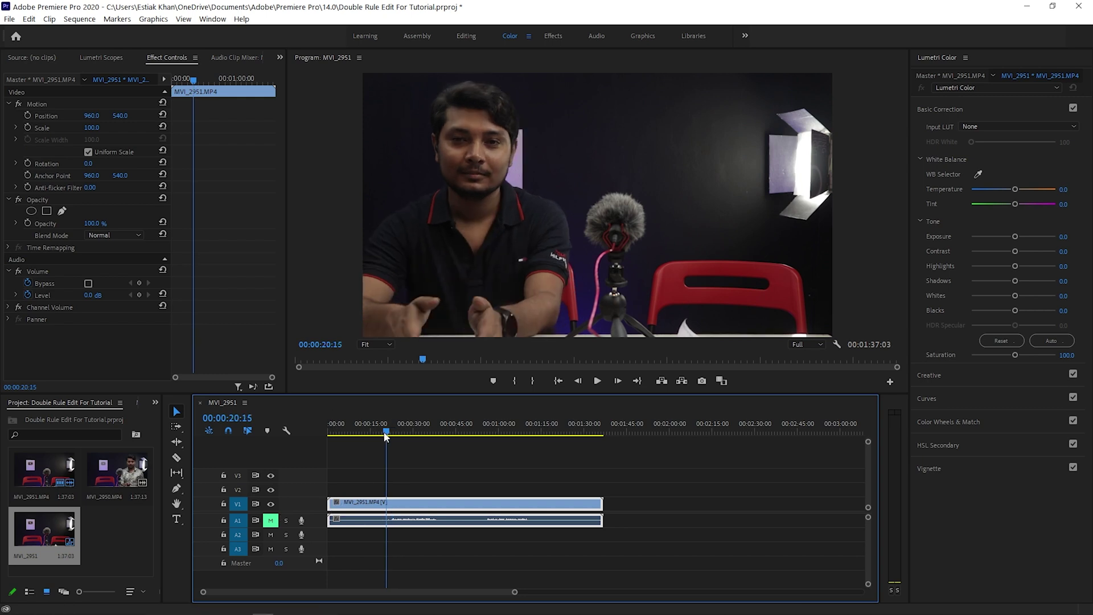
key("space")
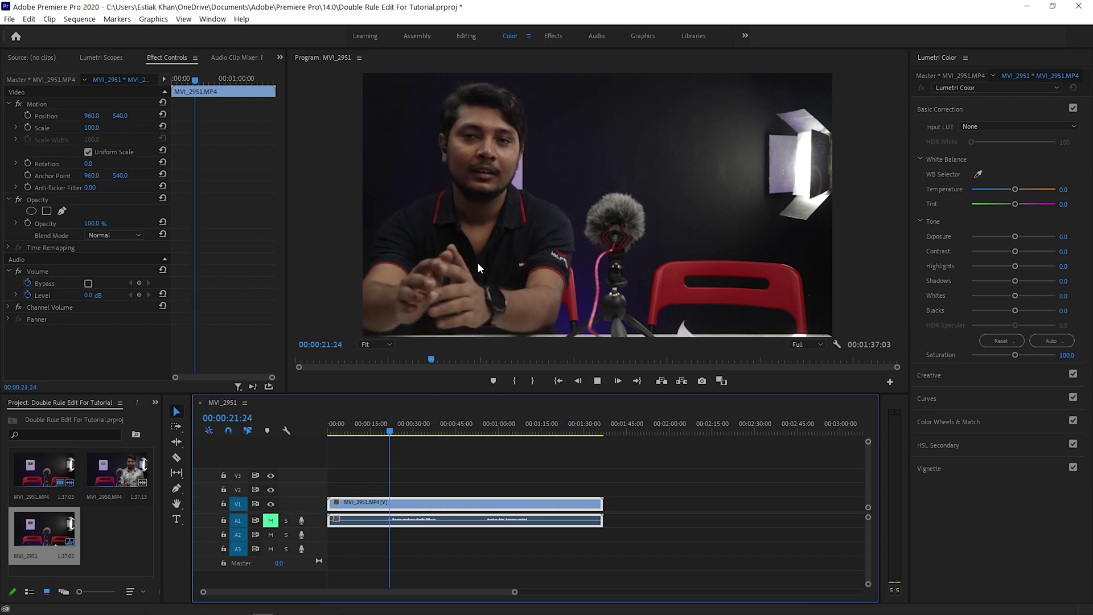
left_click_drag(117, 471, 633, 521)
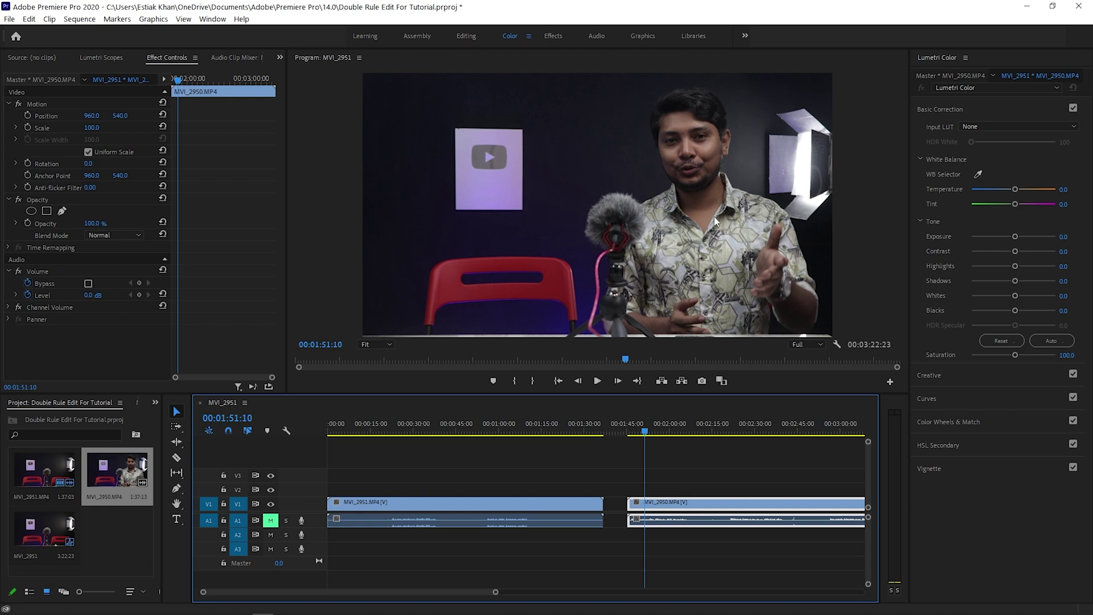
- Expand track A1 to show waveforms and play MVI_2950 from about 00:02:04:05 to compare
left_click(381, 431)
left_click(664, 431)
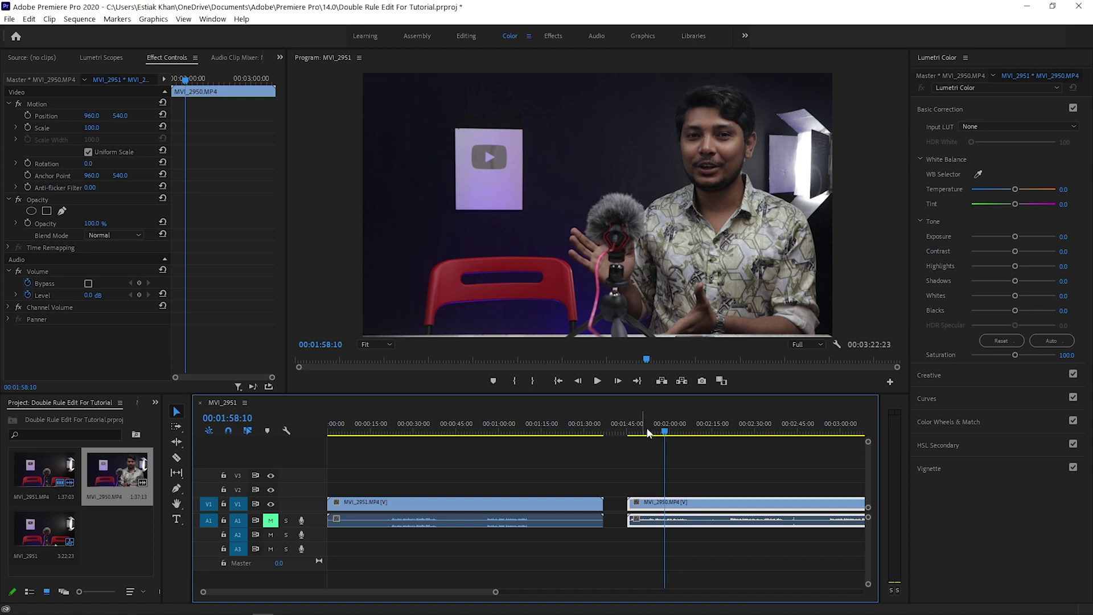
left_click(680, 431)
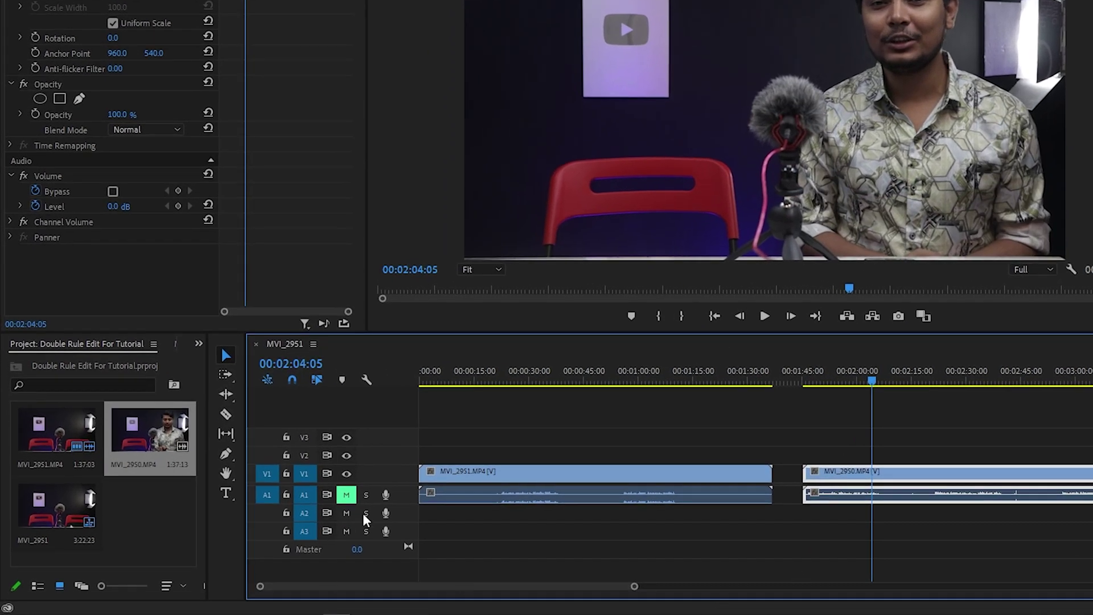
double_click(406, 505)
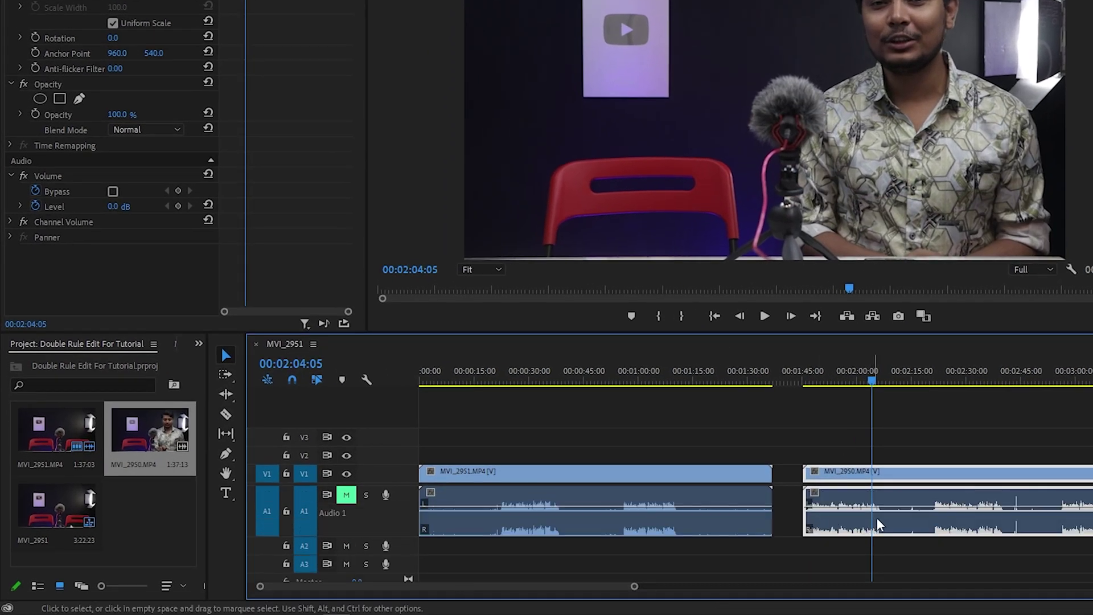
left_click_drag(872, 383, 880, 381)
key("space")
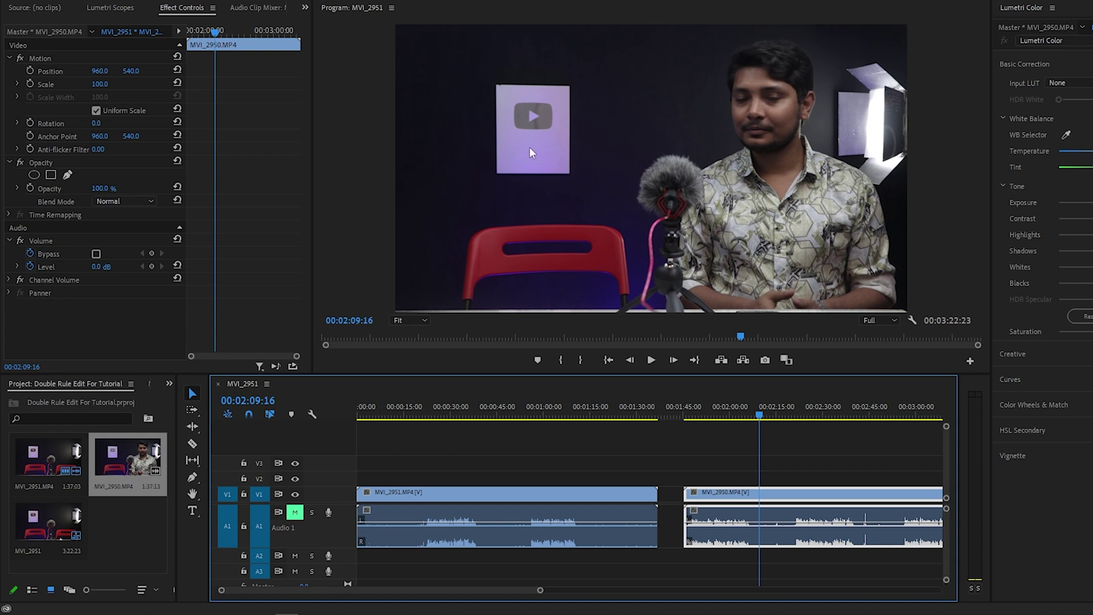
left_click(429, 411)
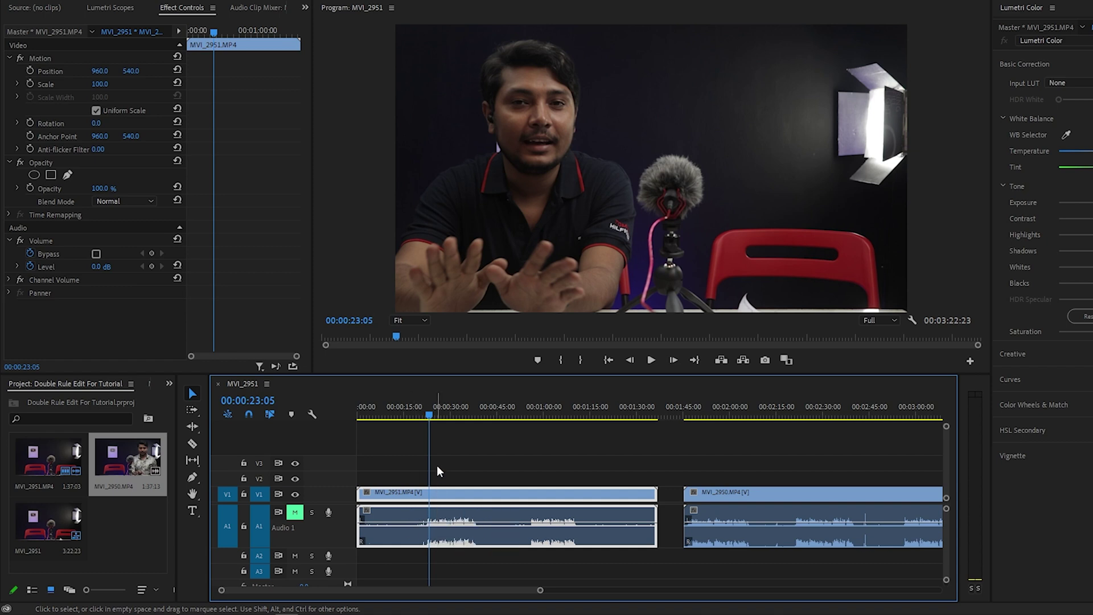
left_click(425, 415)
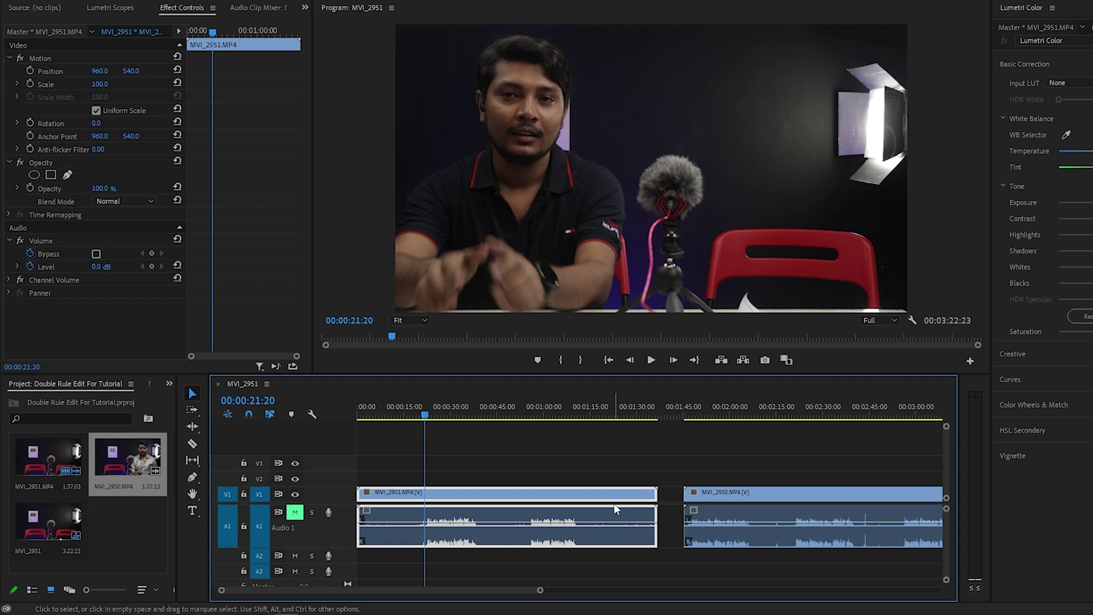
left_click(540, 498)
left_click(717, 498)
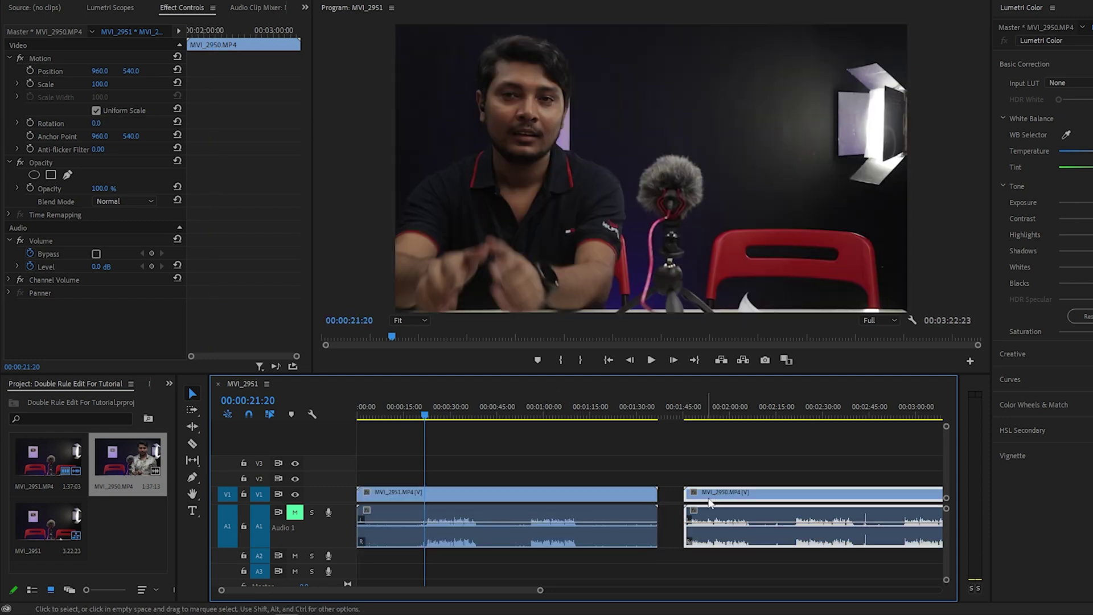
- Move MVI_2950's video to V2 and its audio to A2, and expand A2
left_click_drag(707, 498, 708, 482)
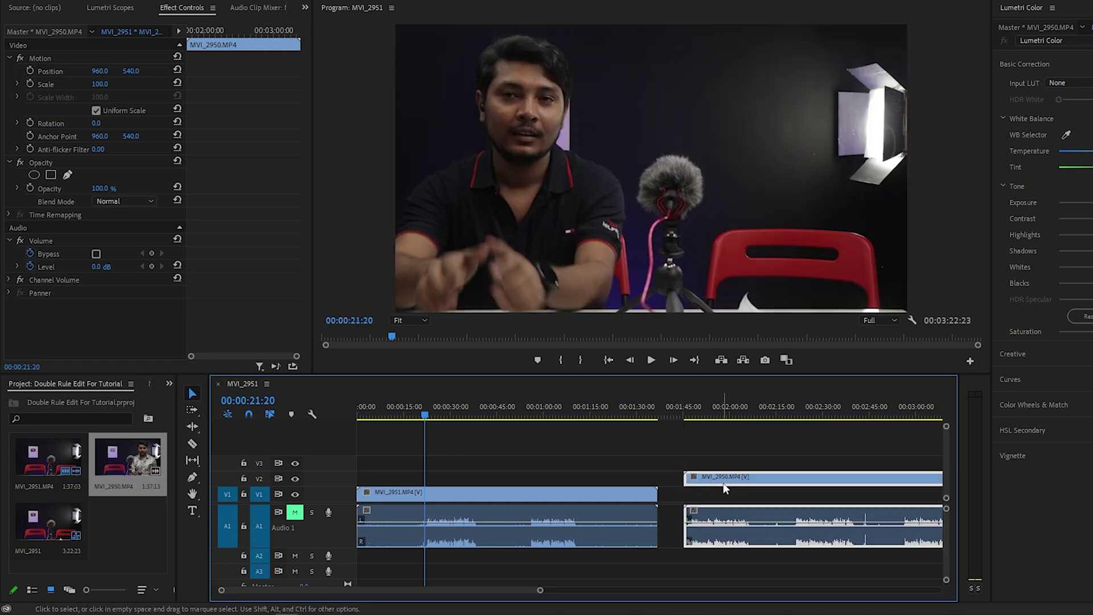
left_click_drag(711, 540, 713, 556)
double_click(321, 558)
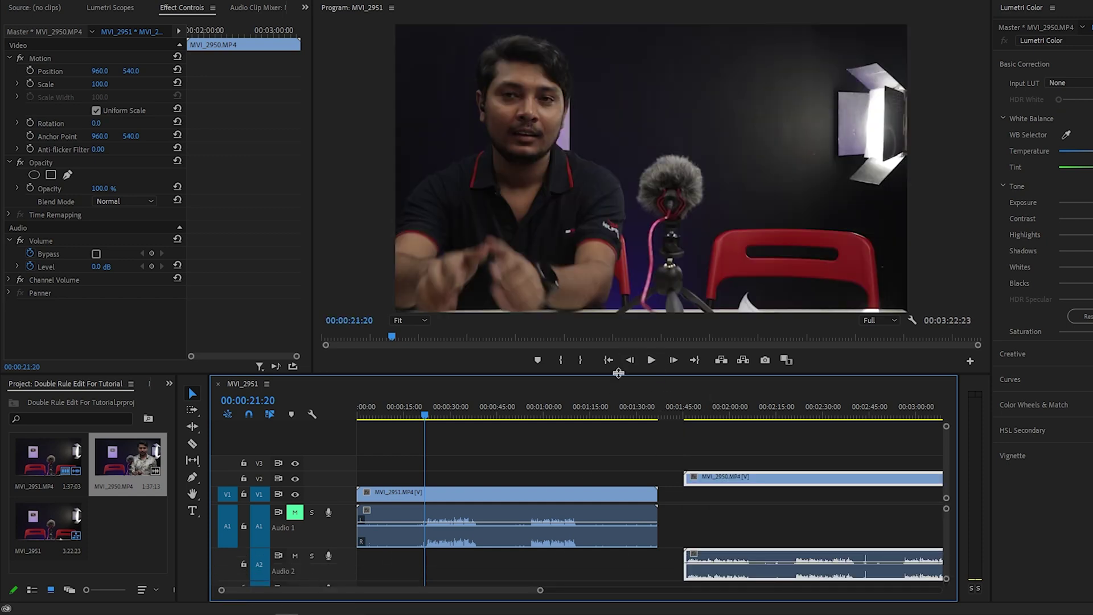
left_click_drag(630, 373, 626, 331)
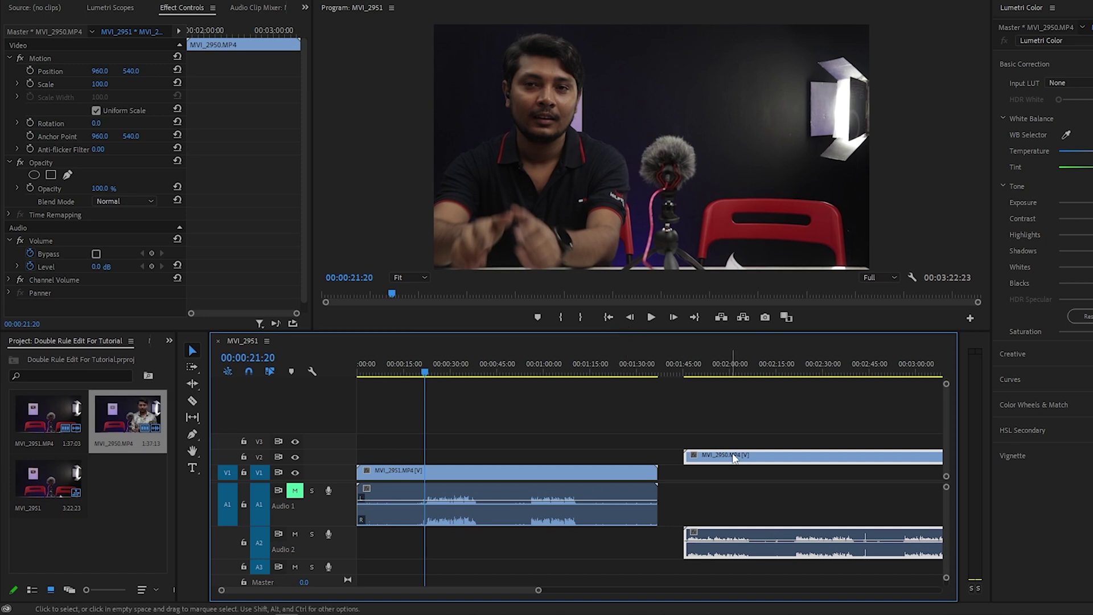
- Snap MVI_2950 to the sequence start above MVI_2951 and unmute Audio 1
left_click_drag(733, 455, 402, 454)
left_click(358, 374)
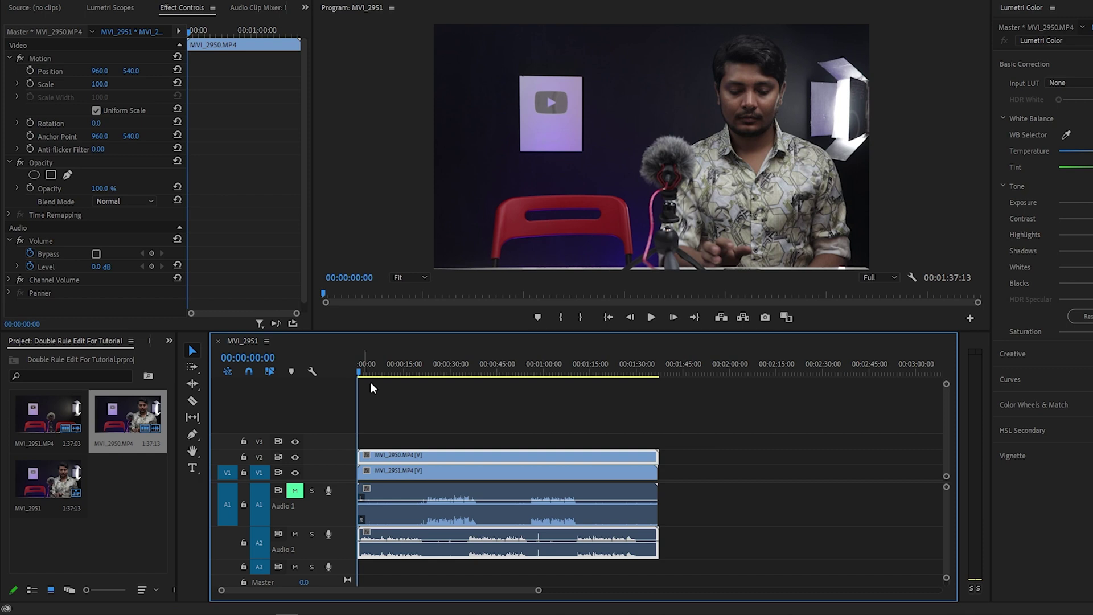
left_click_drag(359, 373, 427, 393)
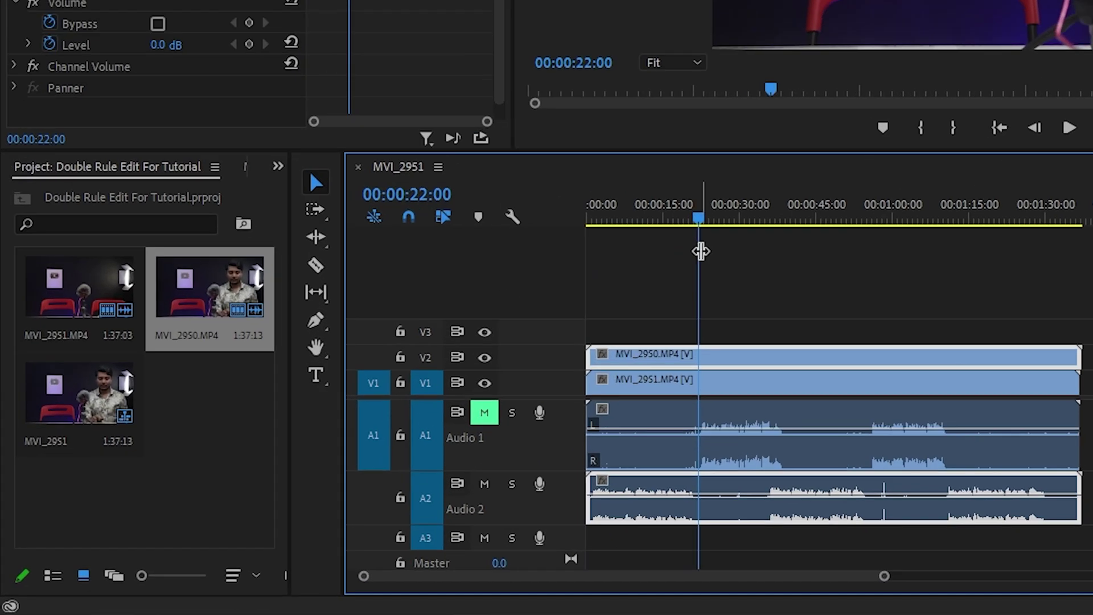
left_click(485, 412)
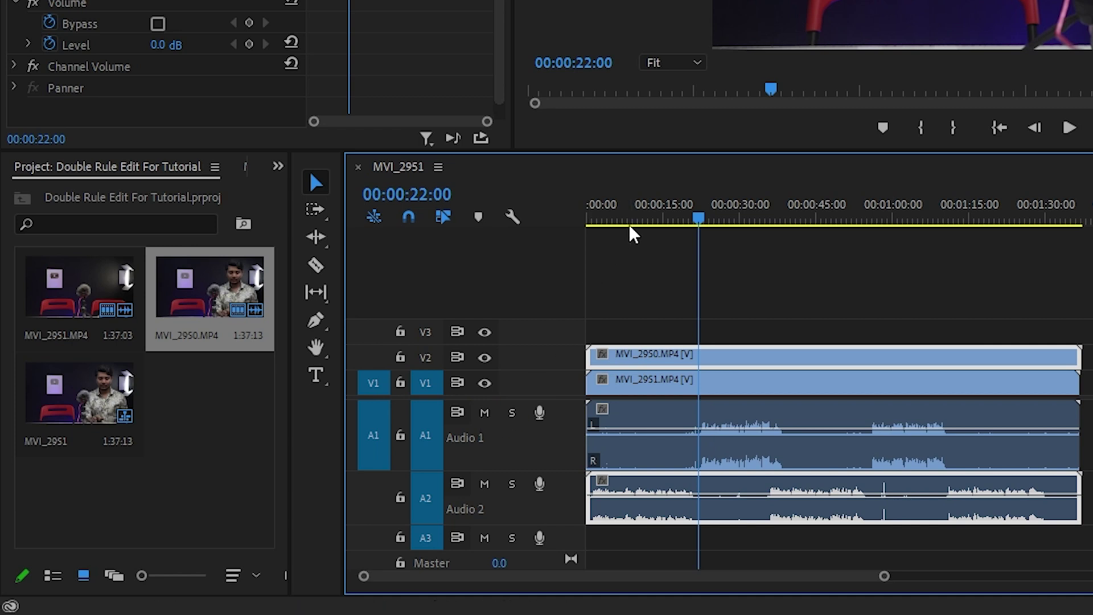
left_click(591, 227)
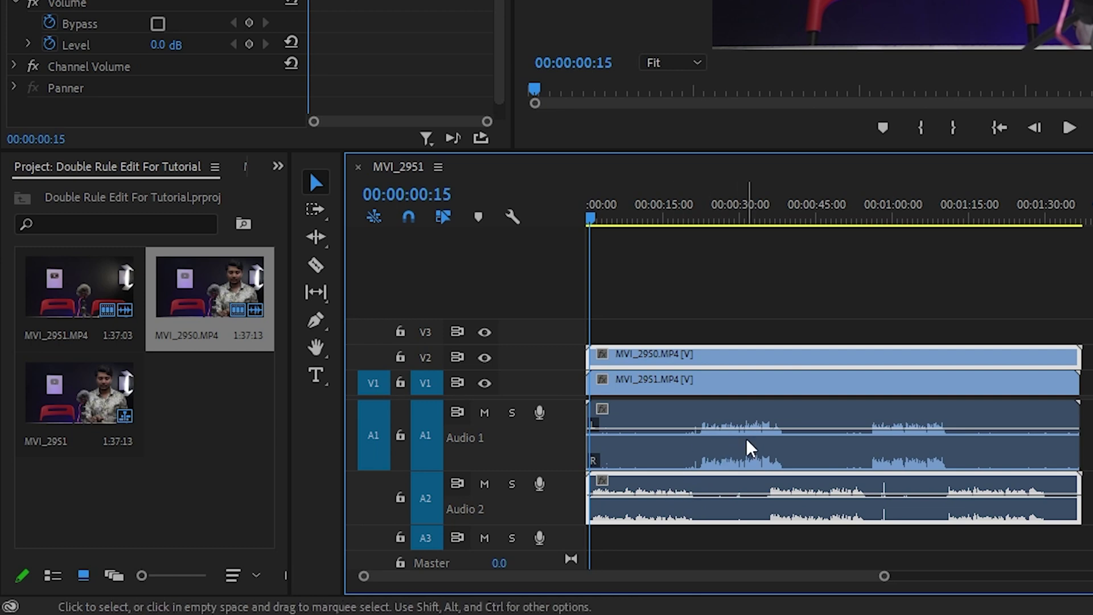
- Split MVI_2951 near 21 seconds and slide it to the sequence start to sync the angles
scroll(846, 573, "up", 3)
scroll(808, 574, "up", 2)
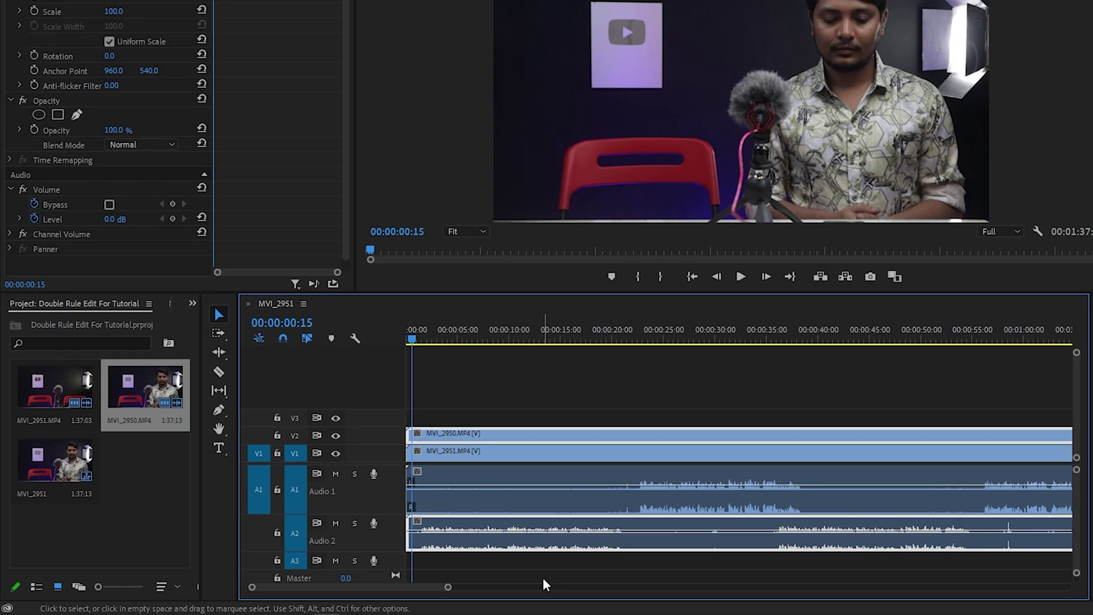
left_click(630, 337)
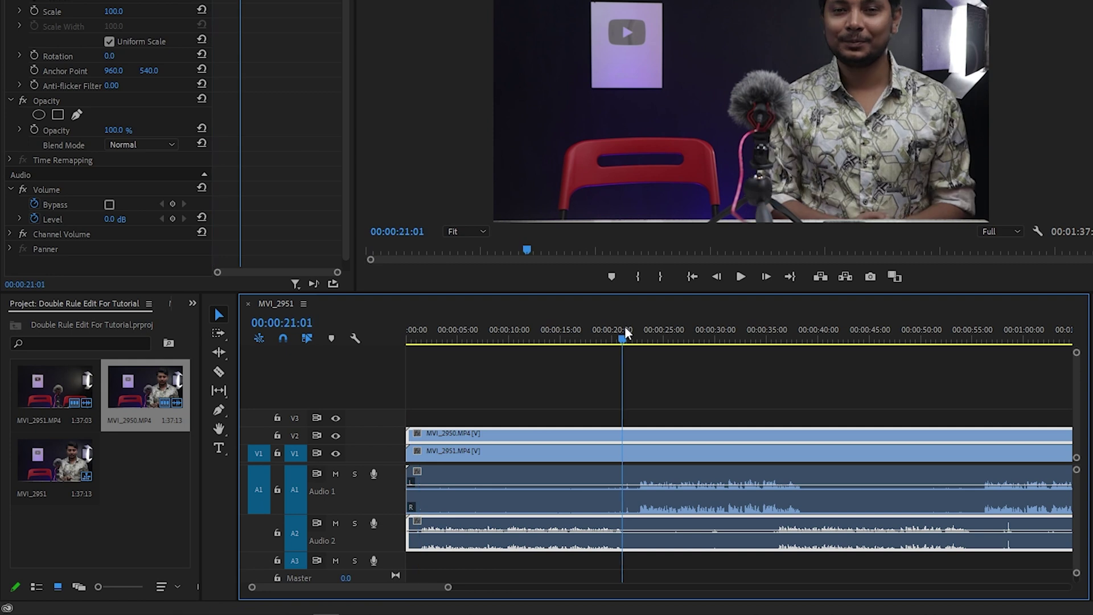
left_click_drag(634, 337, 427, 376)
left_click(446, 500)
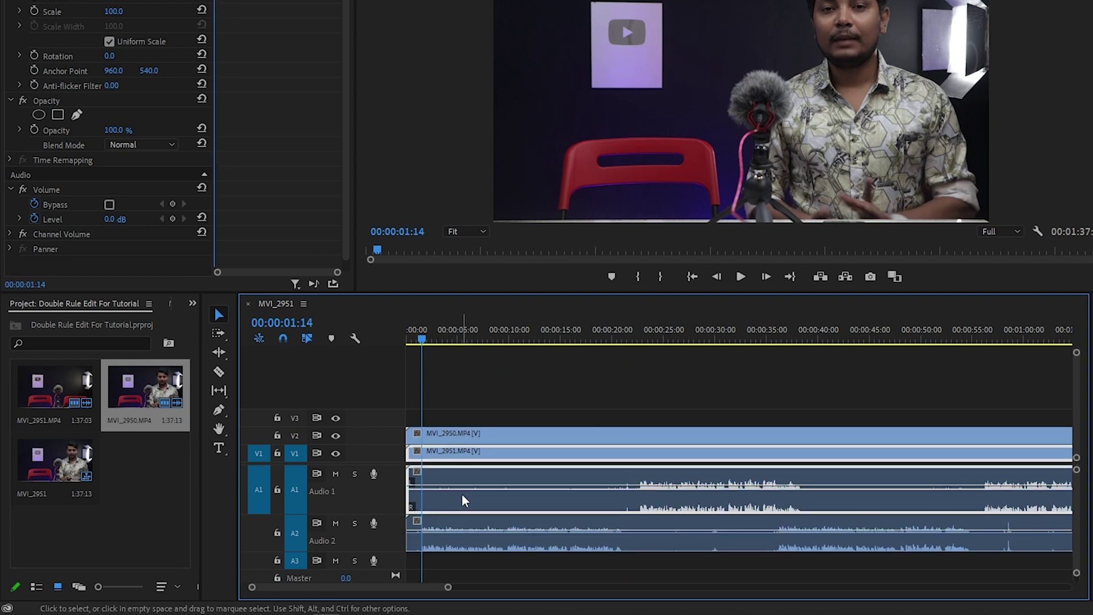
key("c")
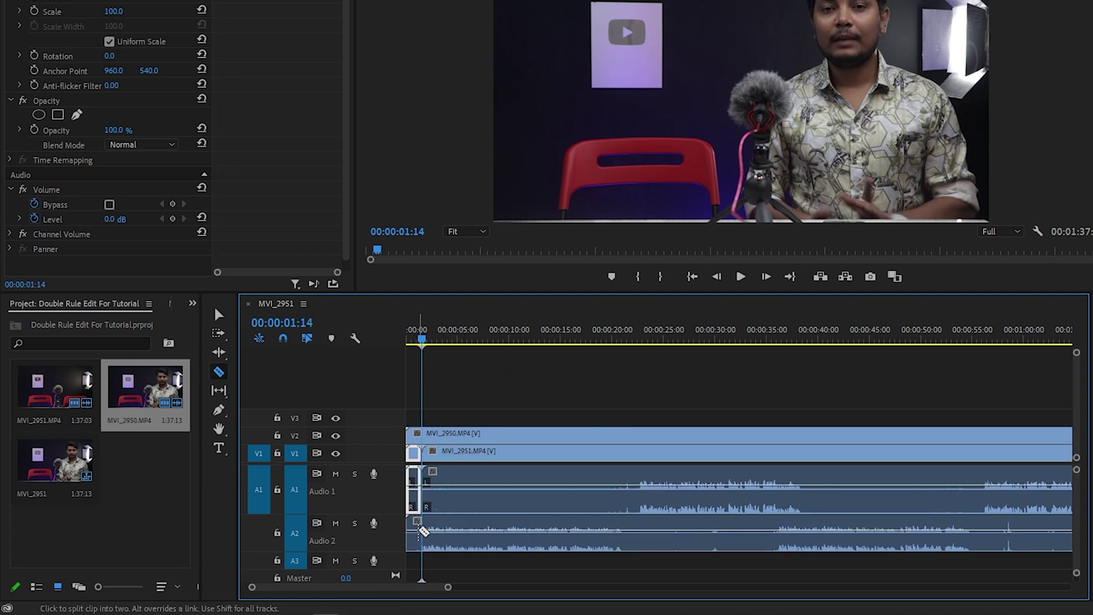
left_click(421, 453)
key("v")
left_click(414, 460)
left_click(414, 461)
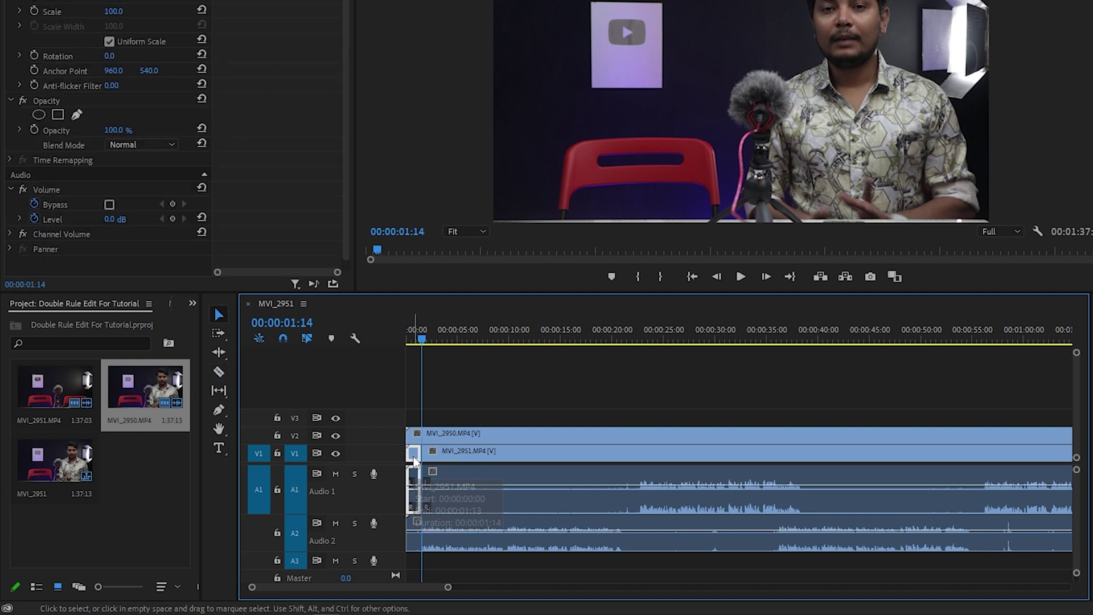
left_click_drag(440, 455, 424, 454)
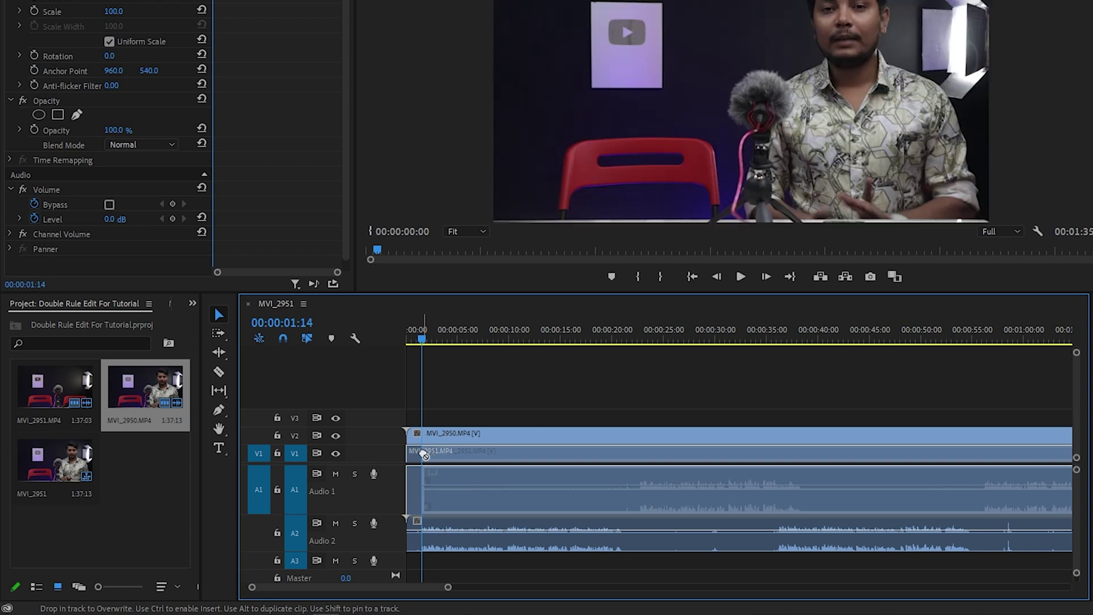
left_click(595, 337)
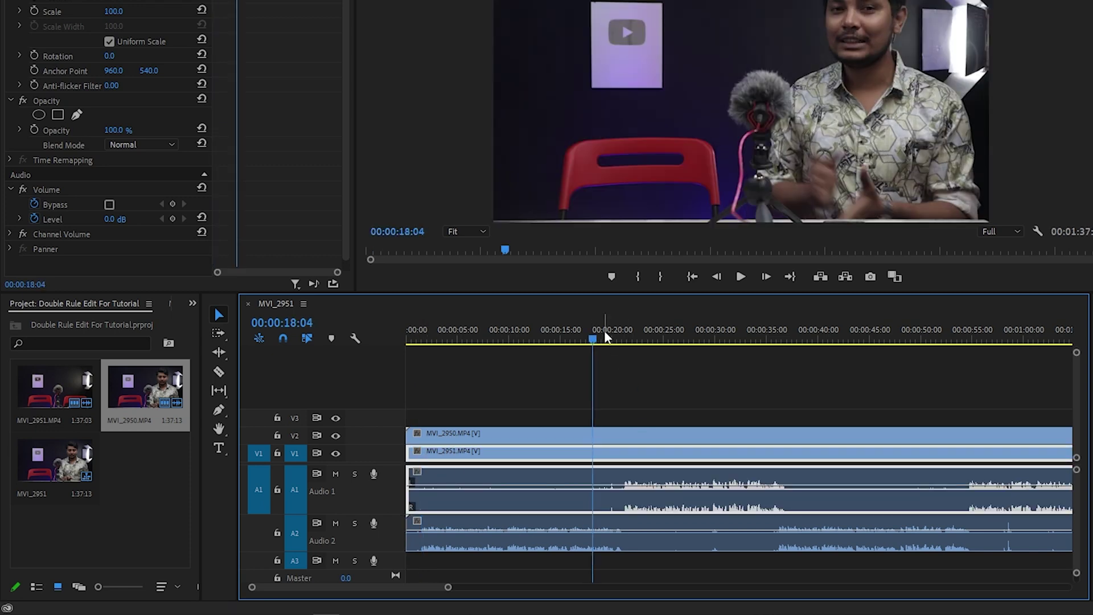
- Split V1/A1 near 3 seconds and move the short opening piece later along the track
left_click(623, 340)
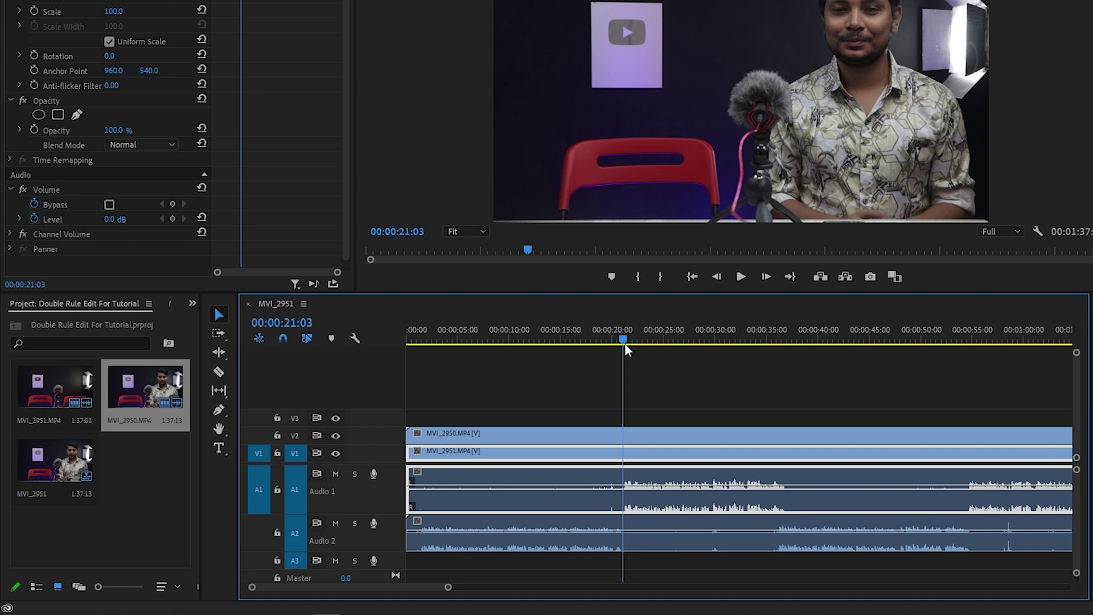
left_click_drag(623, 341, 417, 373)
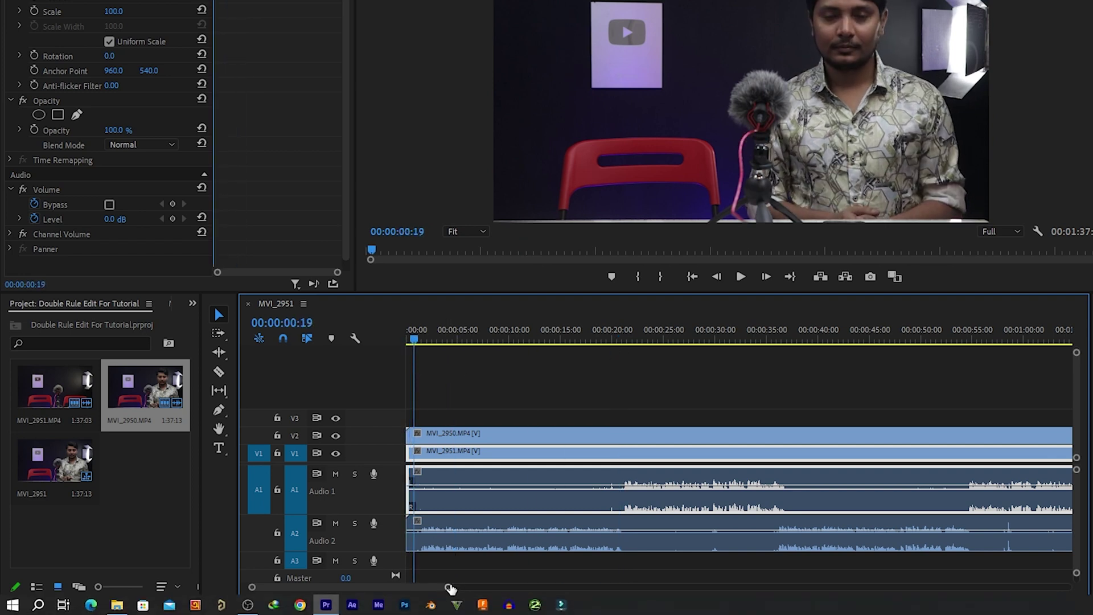
left_click_drag(450, 588, 379, 587)
key("c")
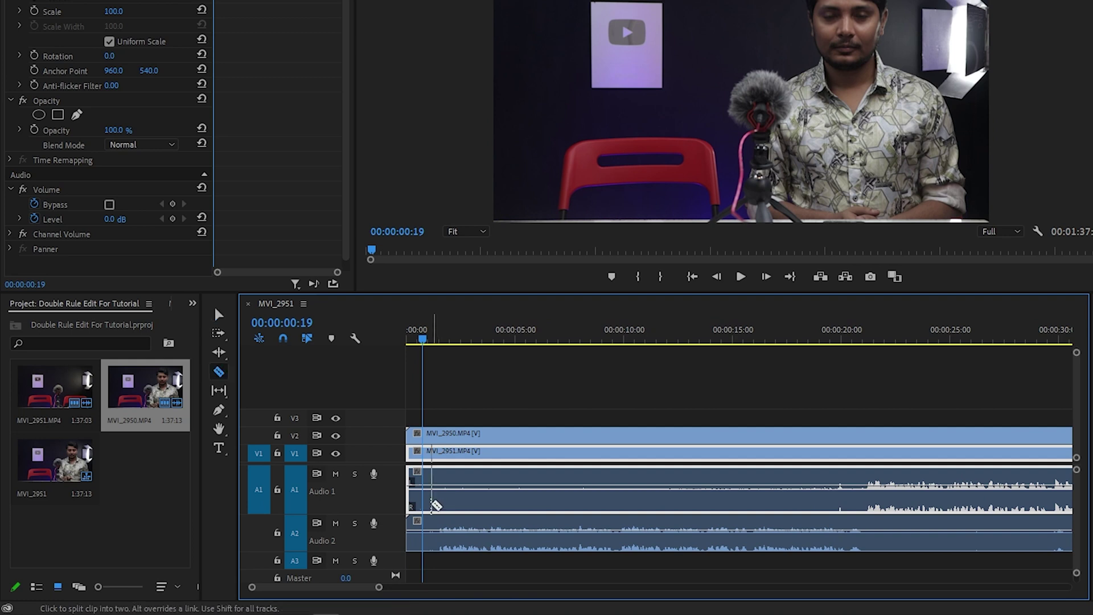
left_click(423, 504)
key("v")
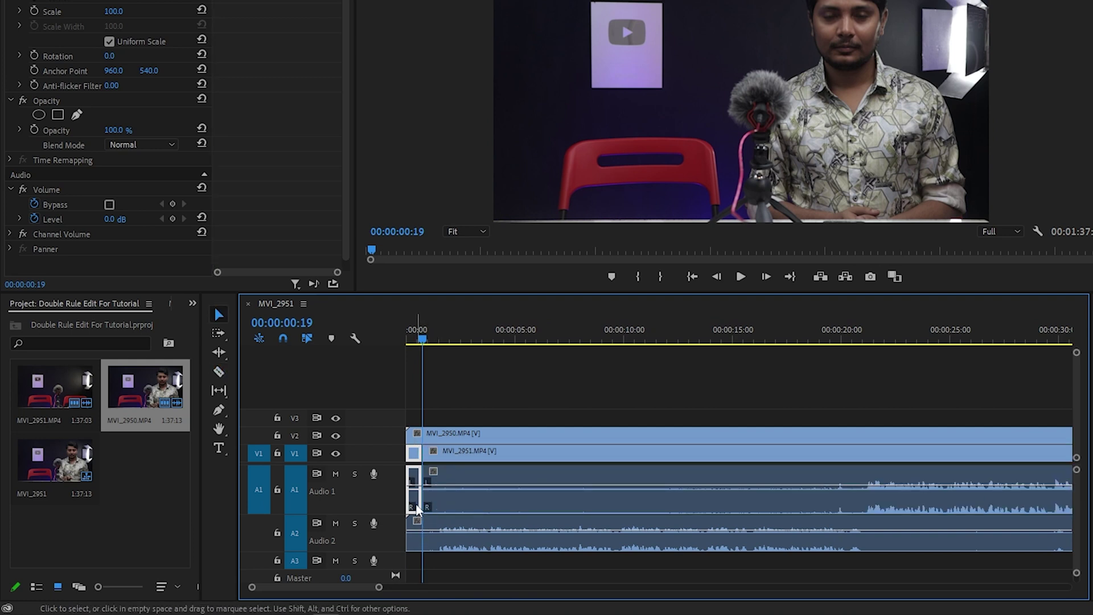
left_click_drag(416, 505, 480, 514)
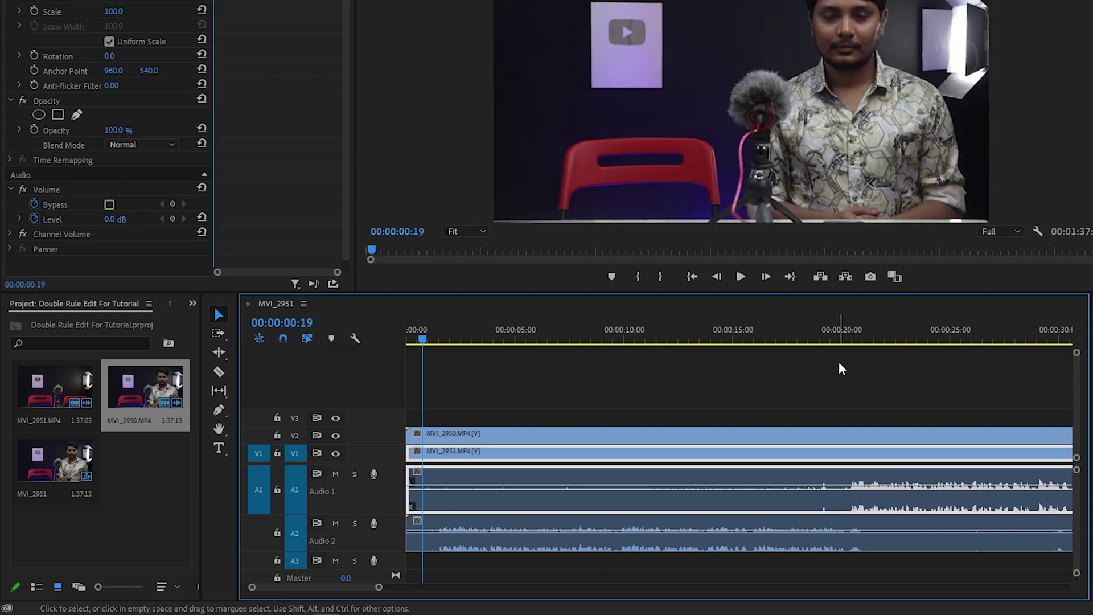
- Zoom the timeline out and check sync at about 19 s, 00:00:34:20 and one minute
left_click(826, 337)
left_click_drag(378, 586, 473, 587)
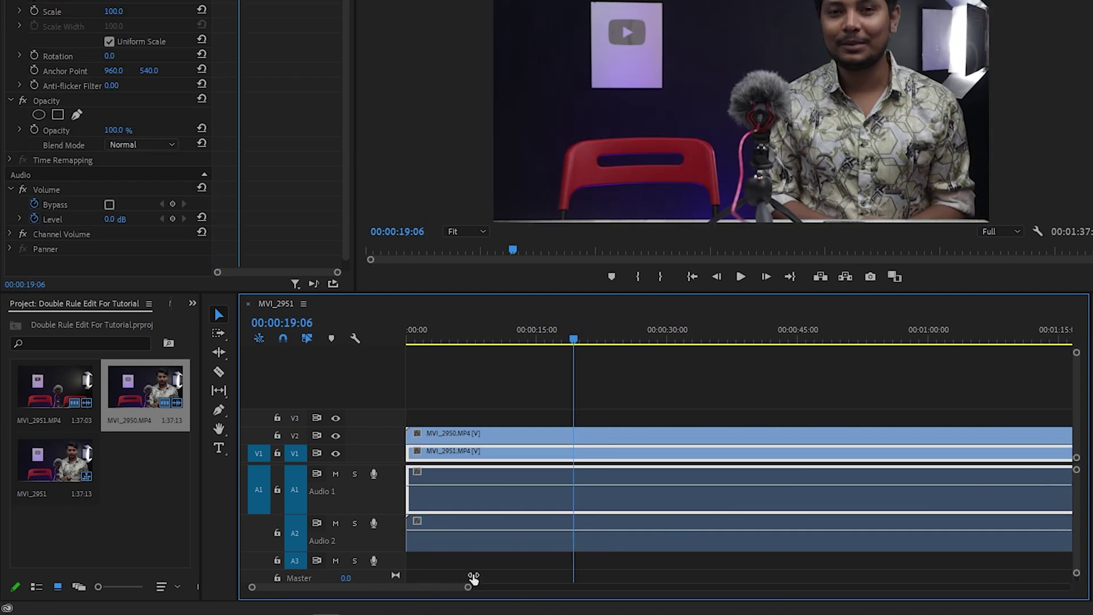
left_click(697, 327)
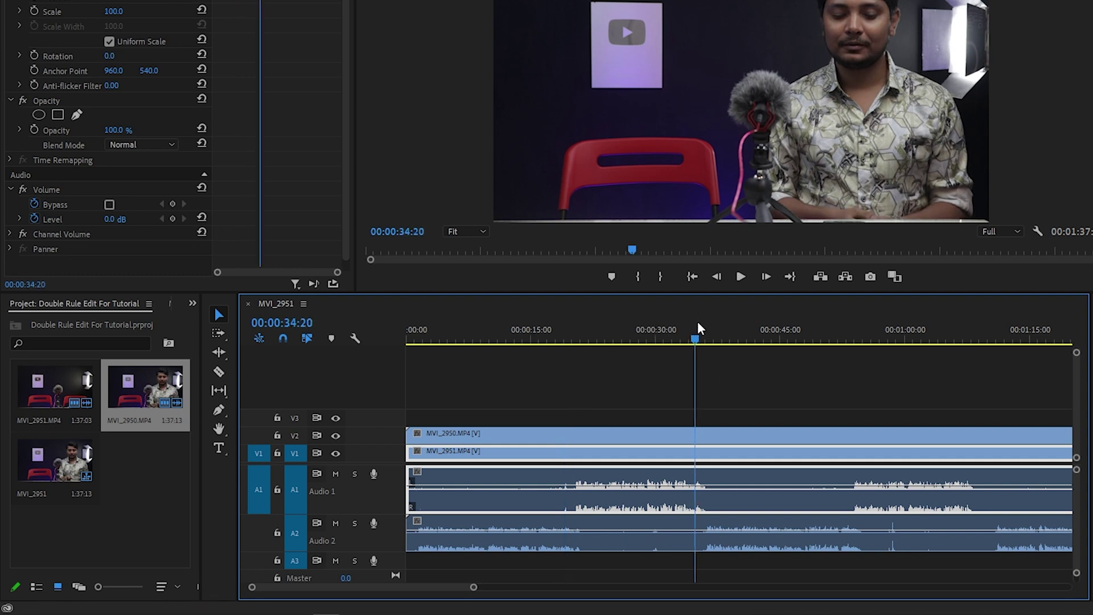
left_click(916, 333)
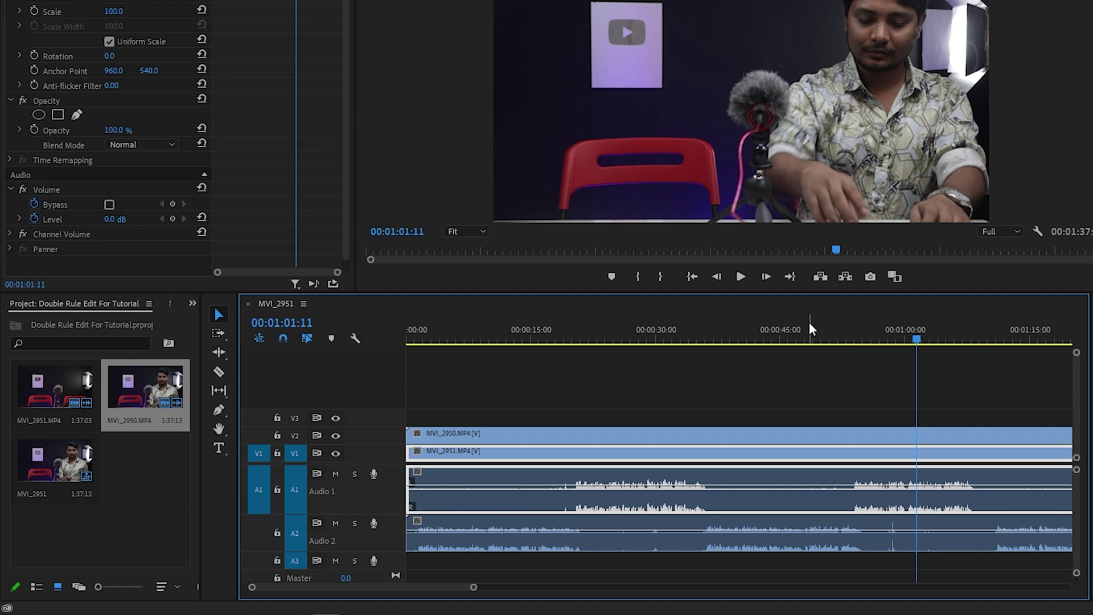
left_click(408, 339)
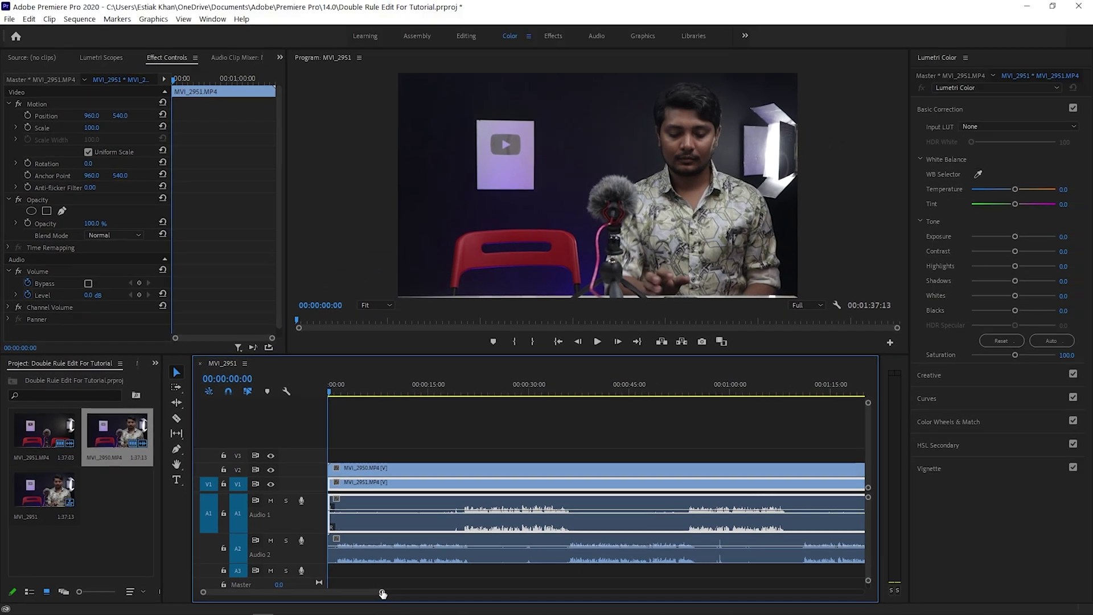
- Razor both angles at the same point and ripple delete the four front pieces, leaving 00:01:36:00
key("equal")
key("c")
left_click(367, 555)
left_click(367, 521)
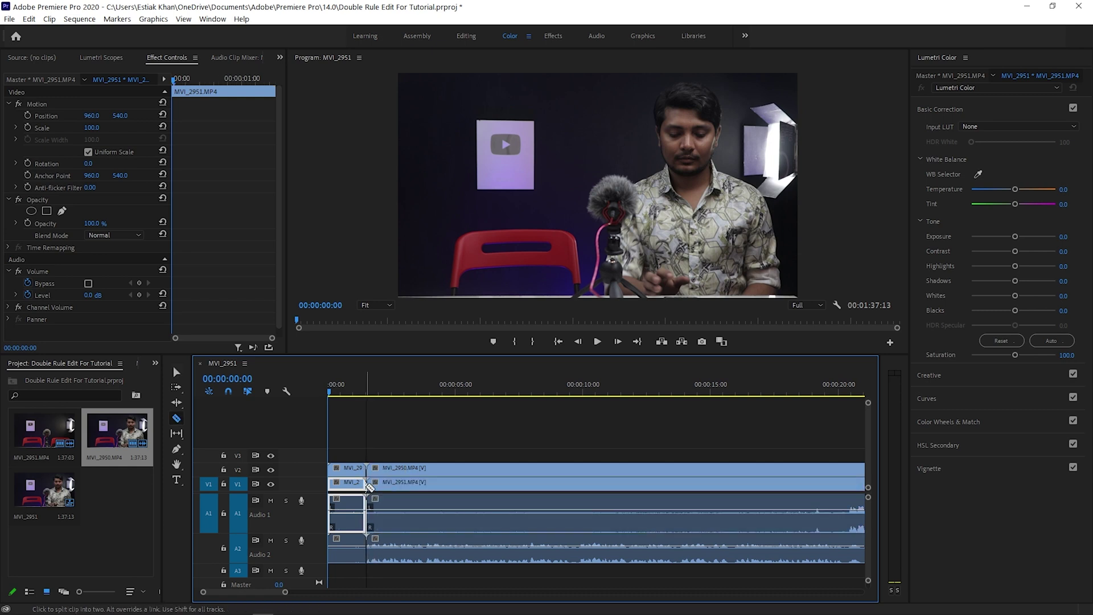
key("v")
left_click_drag(352, 569, 355, 464)
key("shift+Delete")
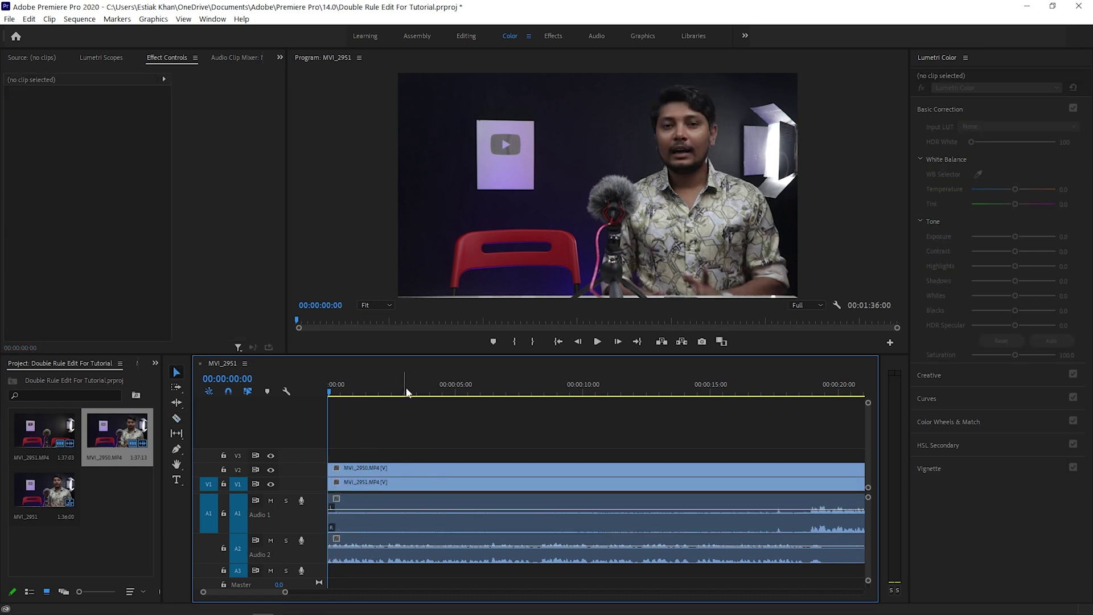
left_click_drag(473, 390, 543, 382)
- Select MVI_2950 at 00:00:10:13, toggle V2 visibility to compare angles, and widen Effect Controls
left_click(596, 381)
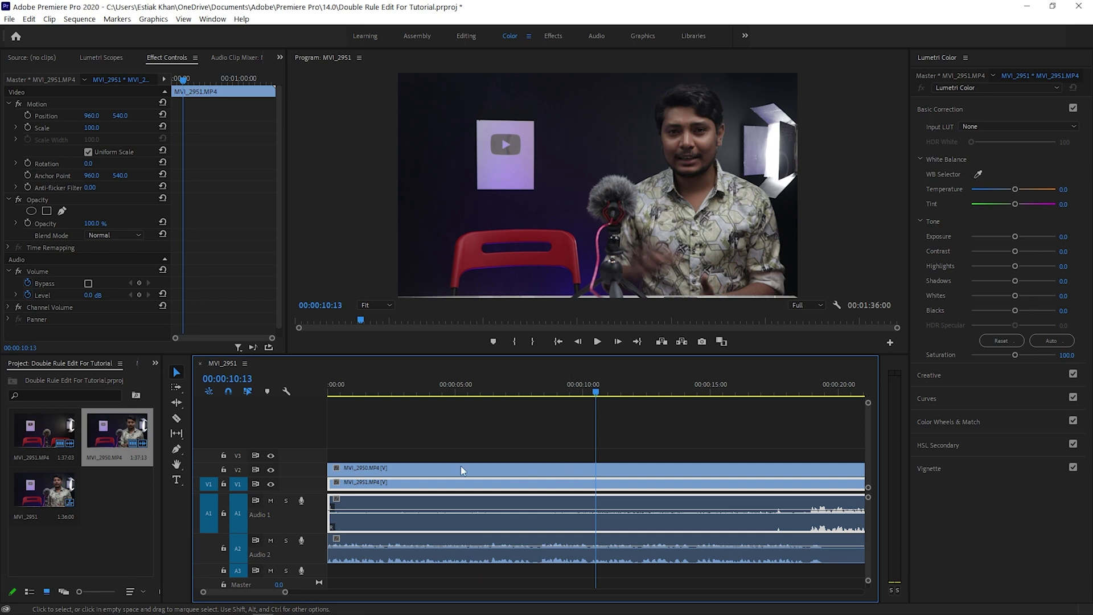
left_click(373, 467)
left_click(271, 469)
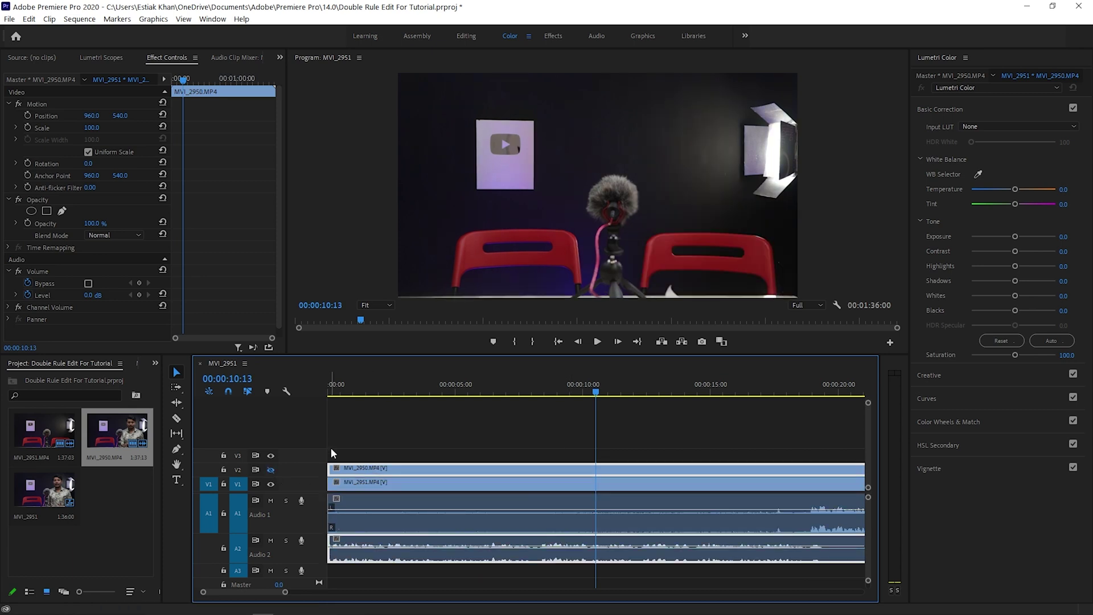
left_click(271, 470)
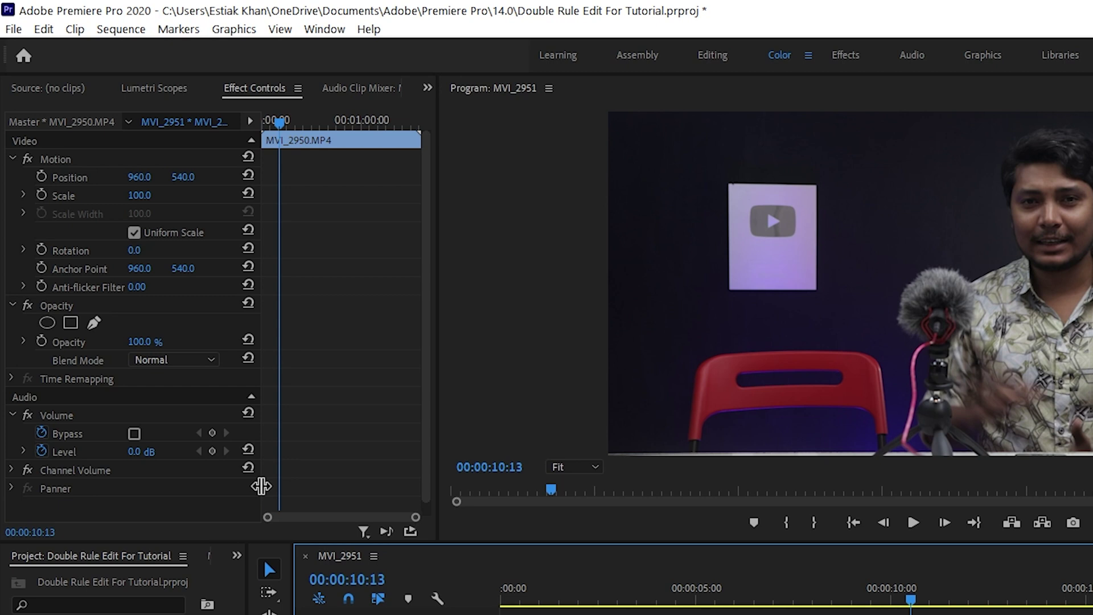
left_click_drag(261, 485, 371, 480)
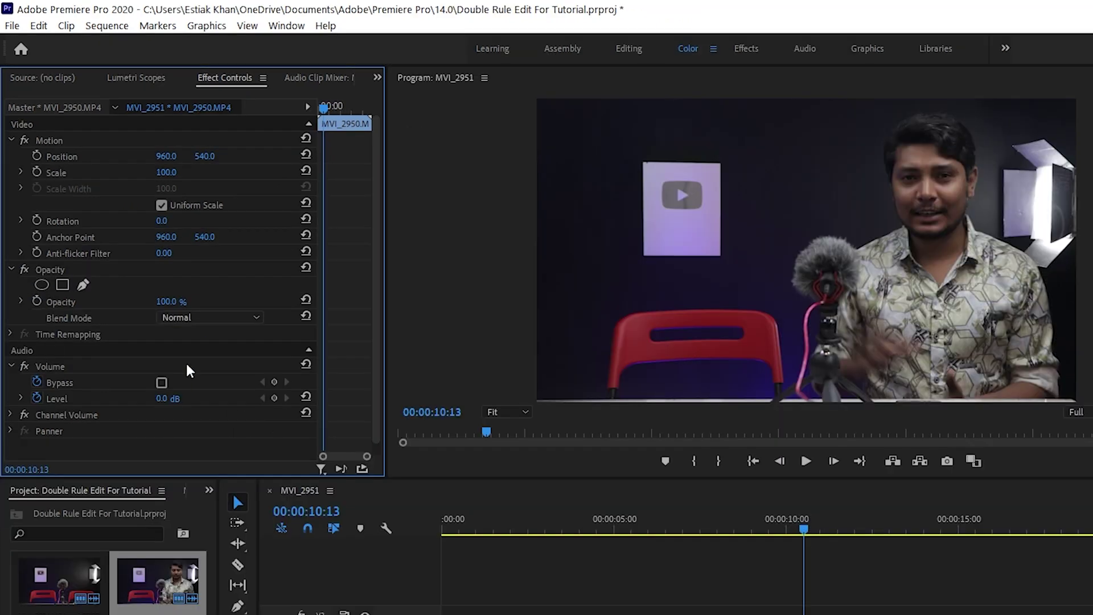
- Start a free-draw bezier opacity mask, tracing its left edge from the tripod past the microphone
left_click(83, 285)
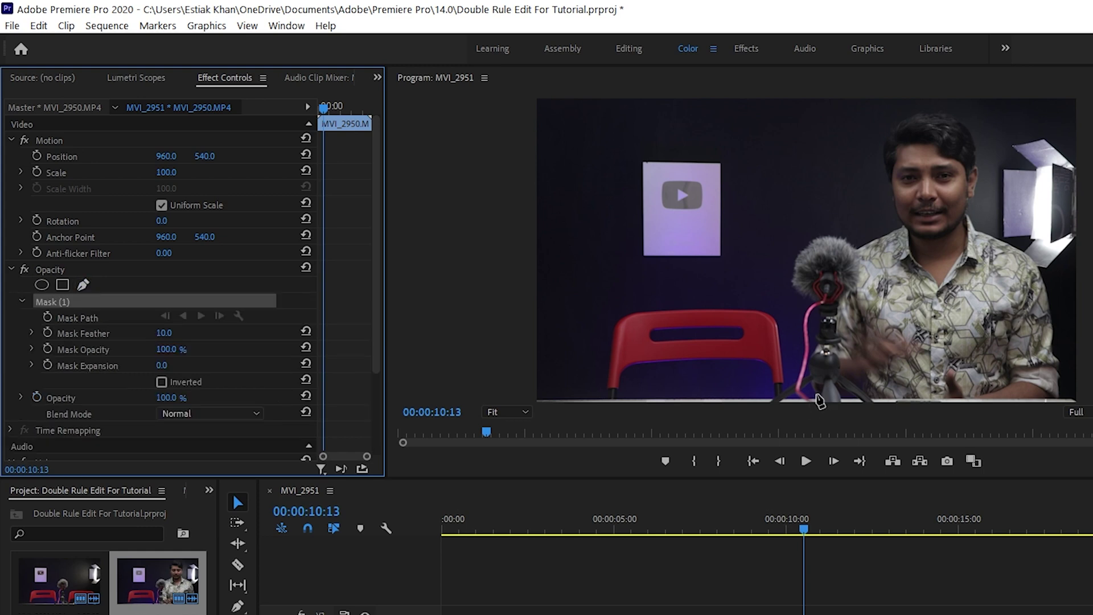
left_click(809, 393)
left_click(803, 360)
left_click(802, 314)
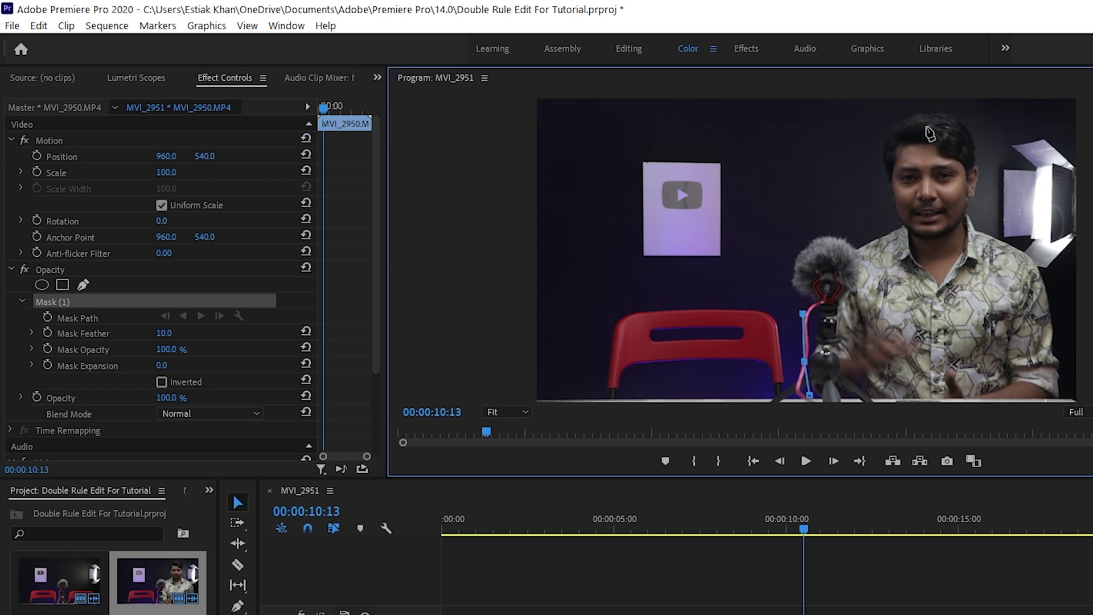
left_click(803, 244)
left_click(818, 209)
left_click(838, 172)
left_click(858, 136)
- Add top-edge, top-right and bottom-right mask points and close the mask at its first point
left_click(877, 102)
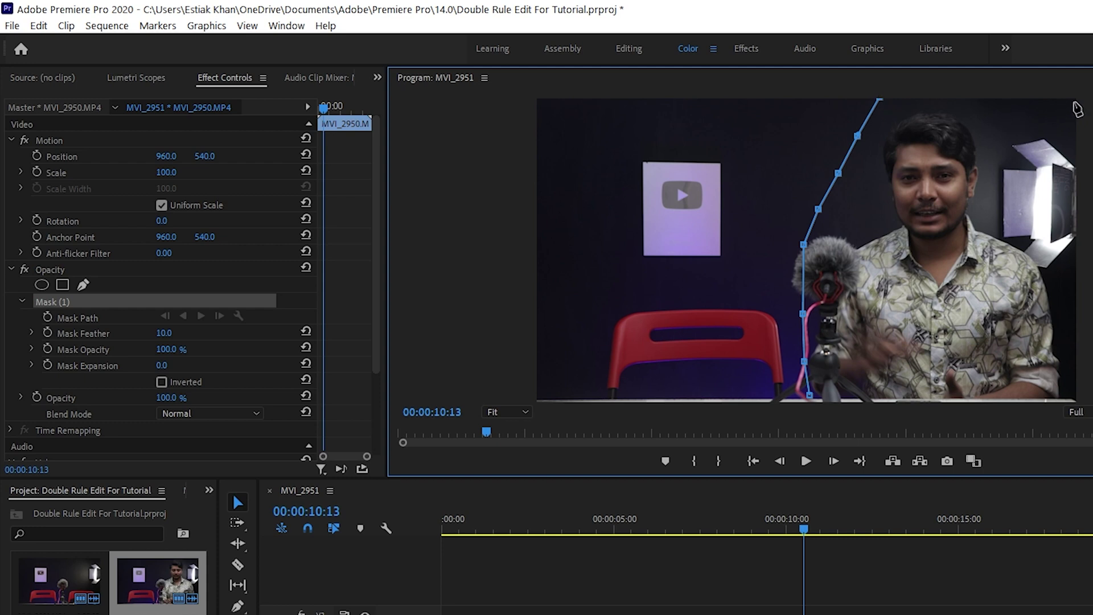
left_click(1073, 101)
left_click(1074, 399)
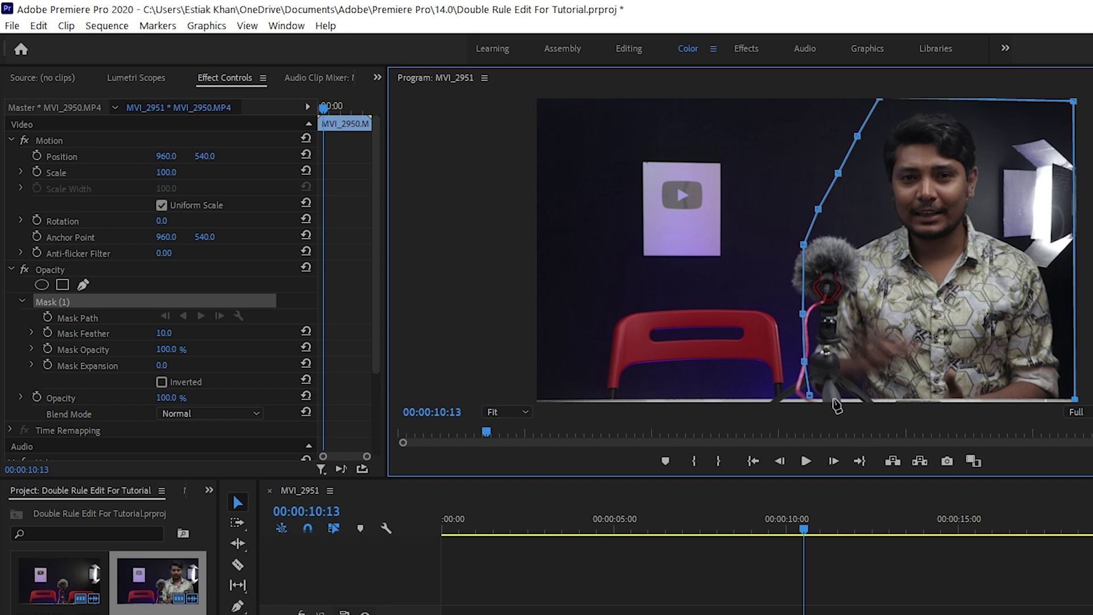
left_click(809, 395)
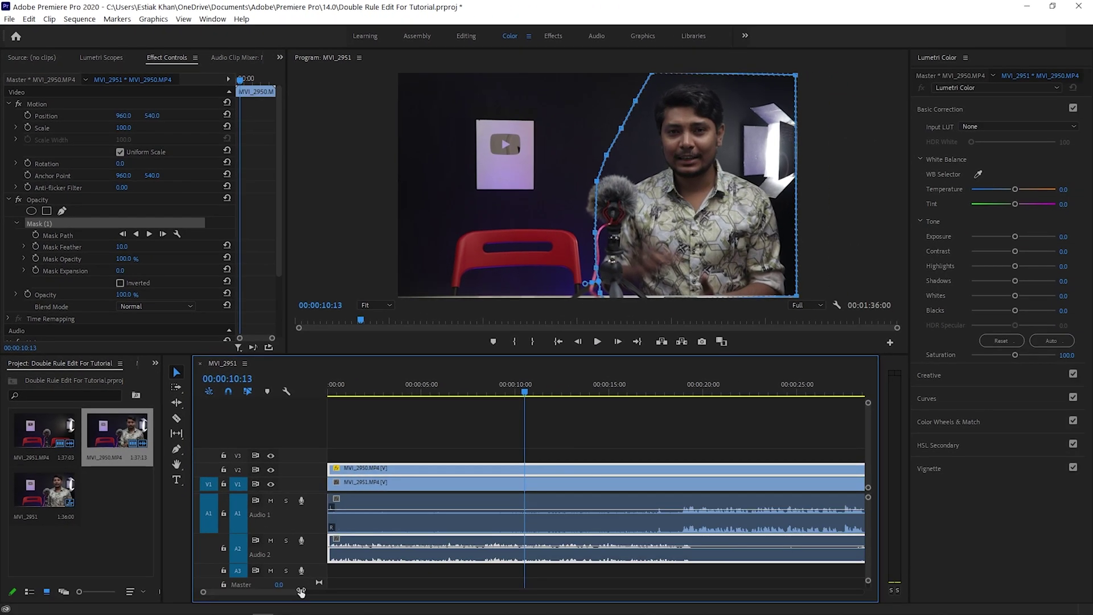
left_click_drag(301, 592, 373, 592)
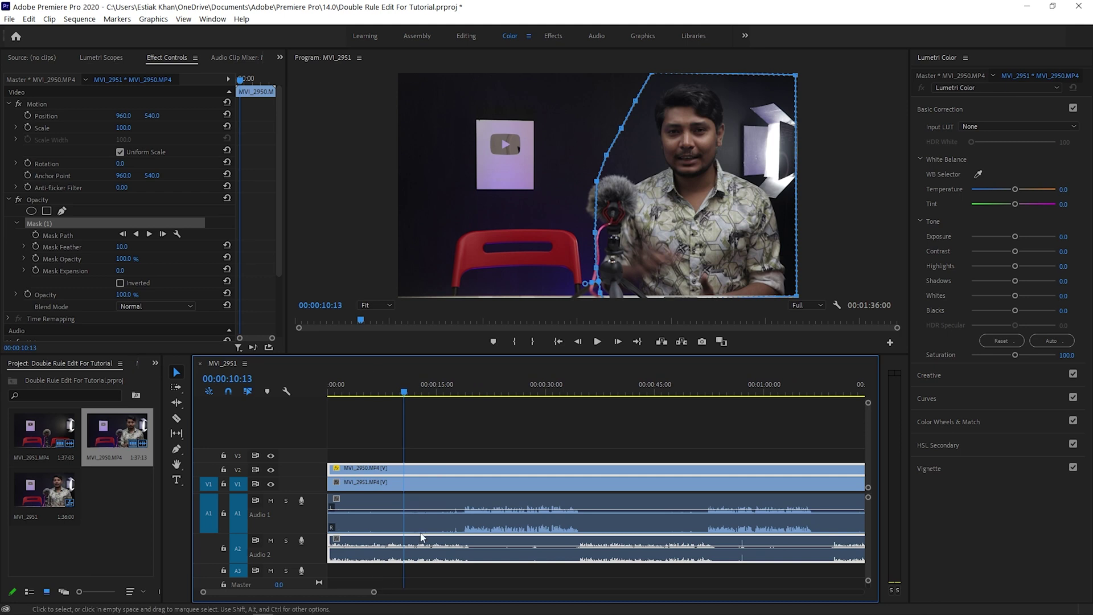
- Nudge the mask right, shift the vertex by the microphone, and curve its upper-left corner
mouse_move(450, 379)
left_mouse_down()
mouse_move(449, 391)
mouse_move(428, 391)
mouse_move(463, 393)
left_mouse_up()
left_click_drag(468, 393, 485, 392)
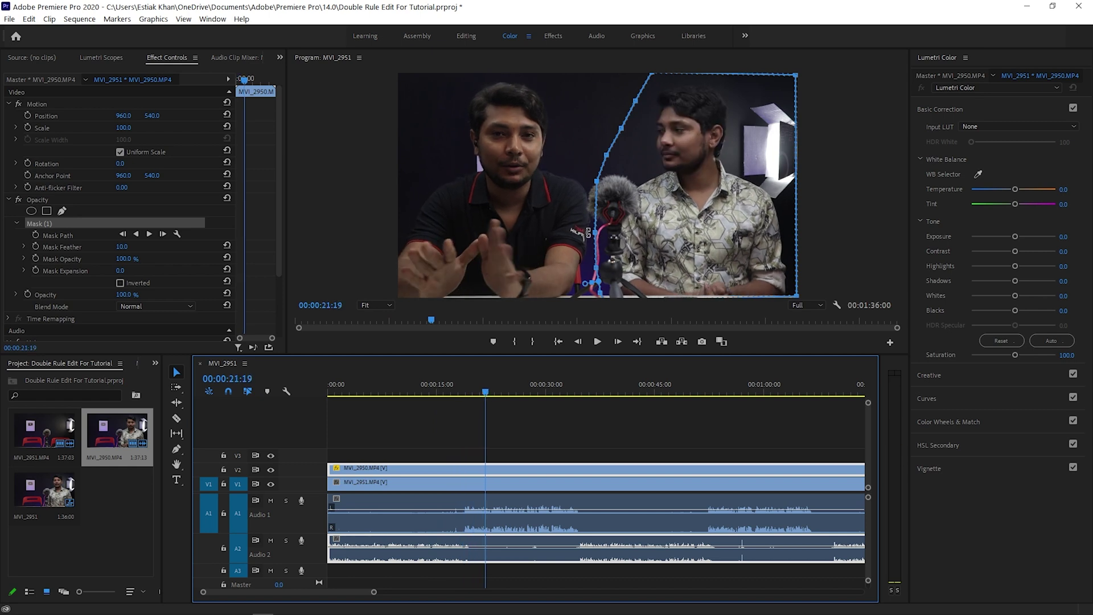
left_click(598, 183)
left_click_drag(598, 183, 600, 183)
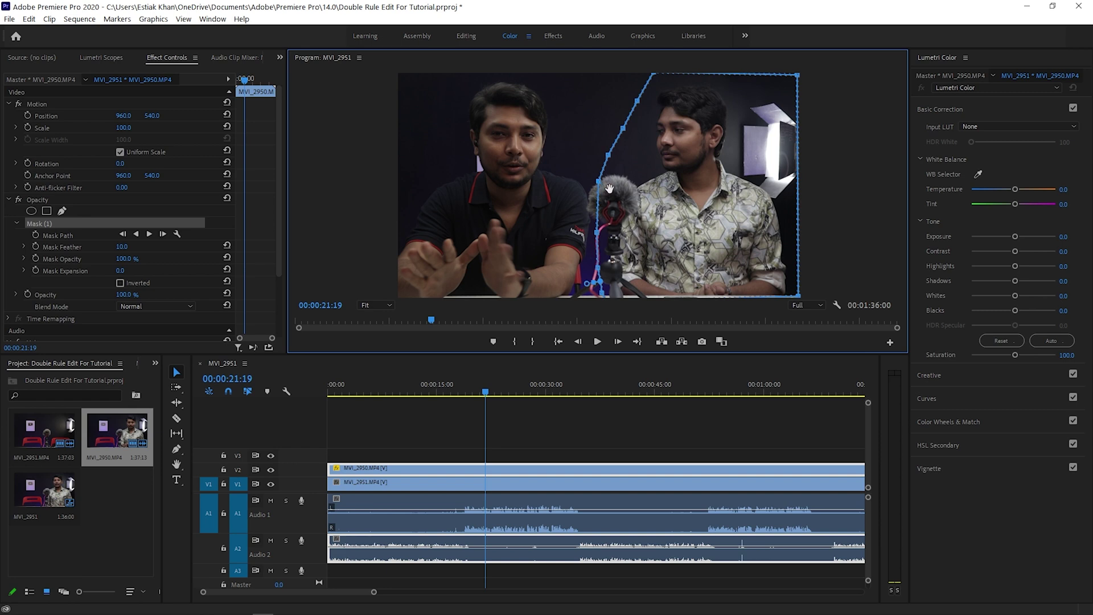
left_click_drag(599, 183, 612, 120)
left_click(637, 101, "alt")
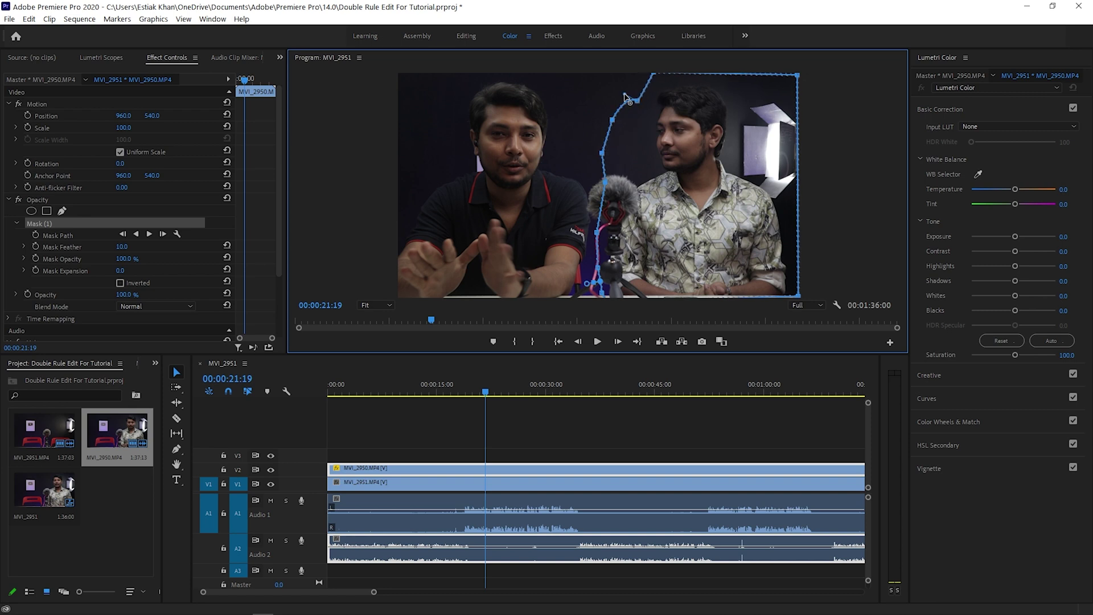
- Review the mask later in the clip around 57 seconds, then deselect the clips
left_click_drag(531, 393, 734, 393)
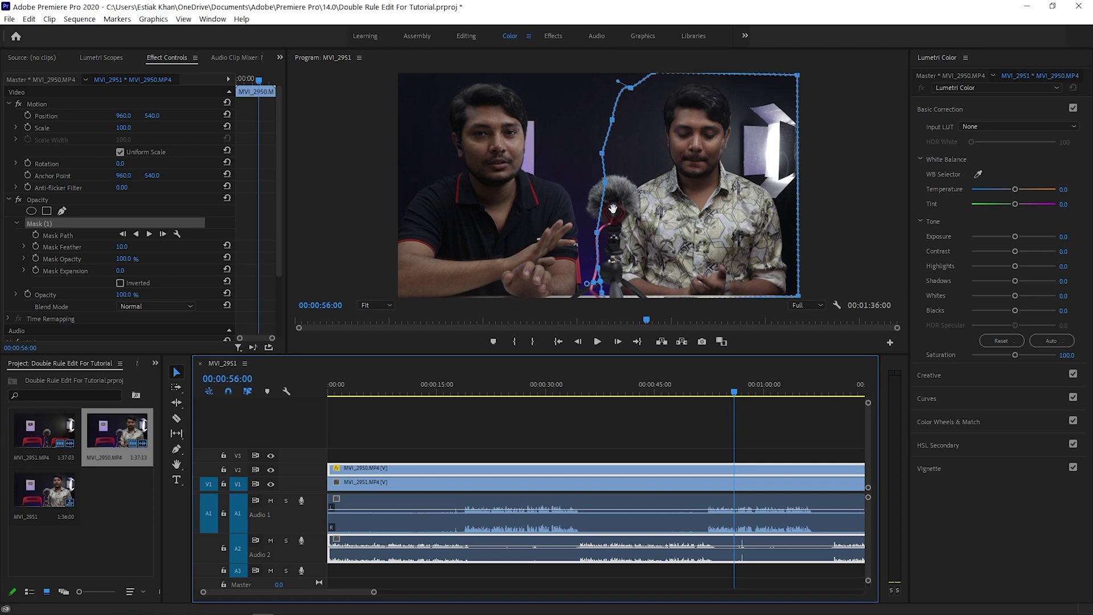
left_click_drag(373, 591, 434, 592)
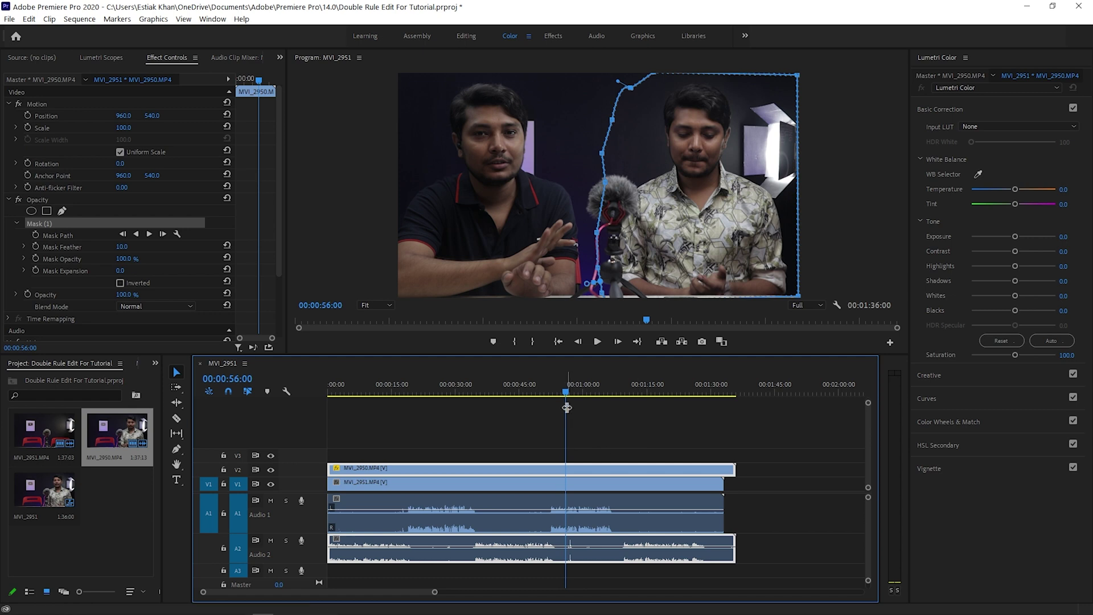
left_click(574, 394)
left_click_drag(575, 395, 518, 400)
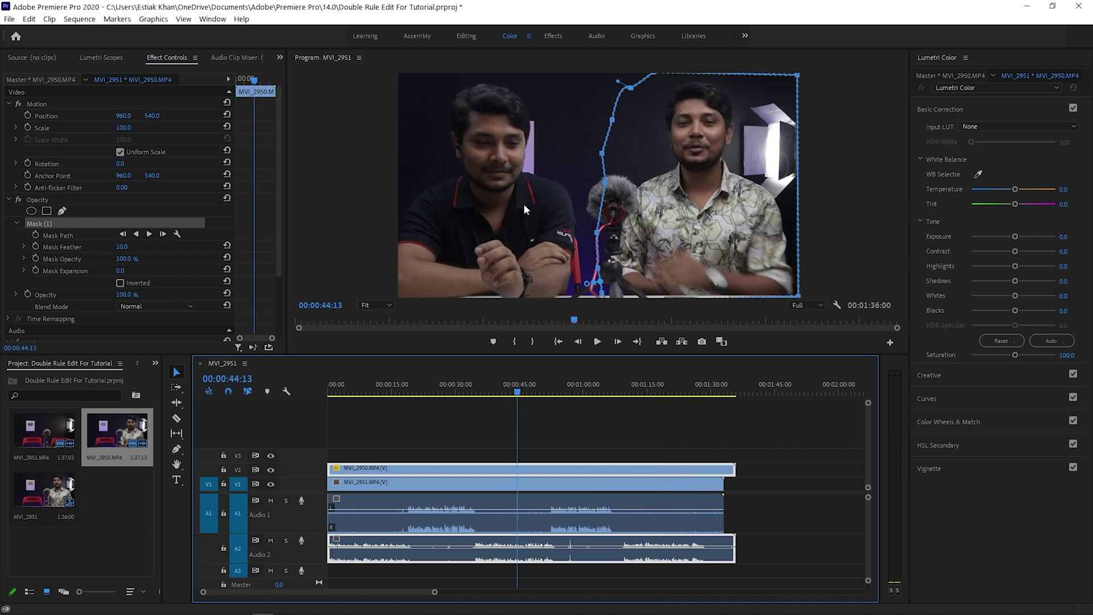
left_click(527, 419)
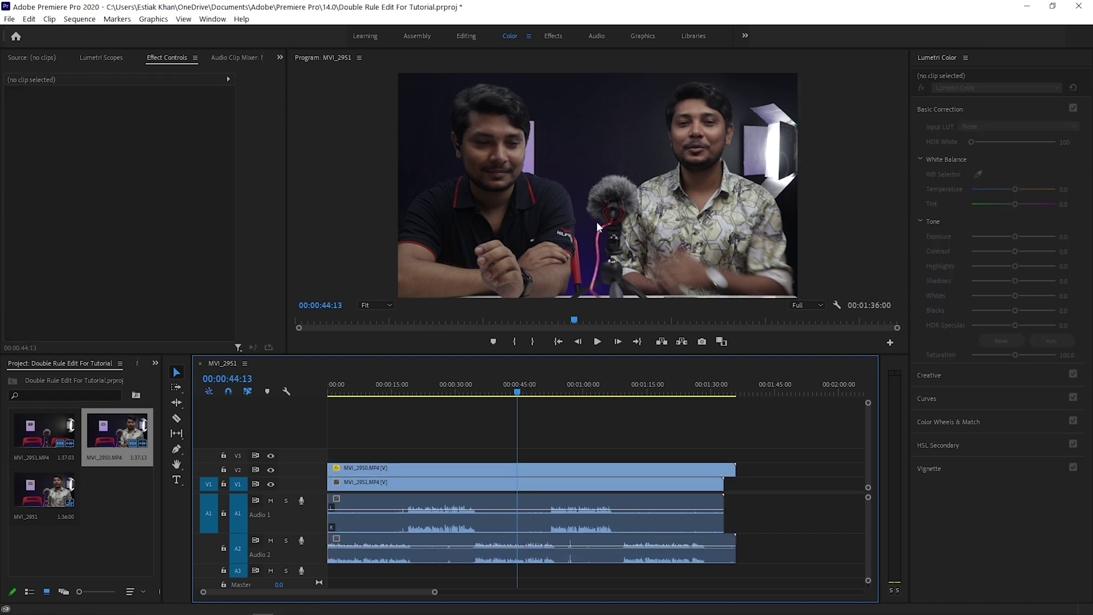
- Save the project, return to 00:00:43:11, resize the preview, and select the masked MVI_2950 clip
key("ctrl+s")
mouse_move(515, 392)
left_mouse_down()
mouse_move(588, 391)
mouse_move(515, 395)
left_mouse_up()
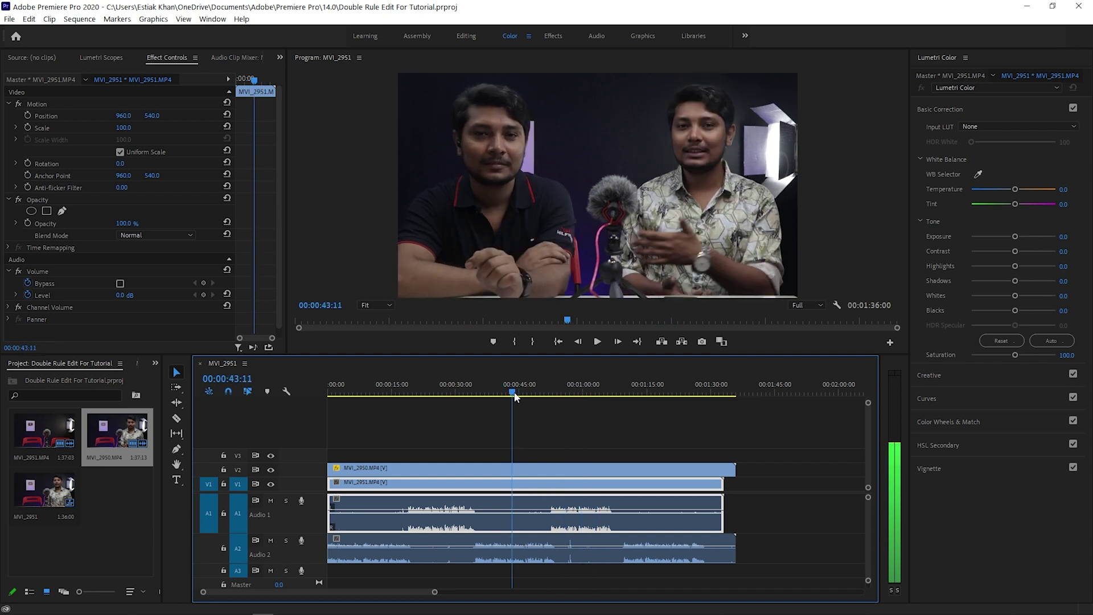
left_click_drag(470, 356, 450, 481)
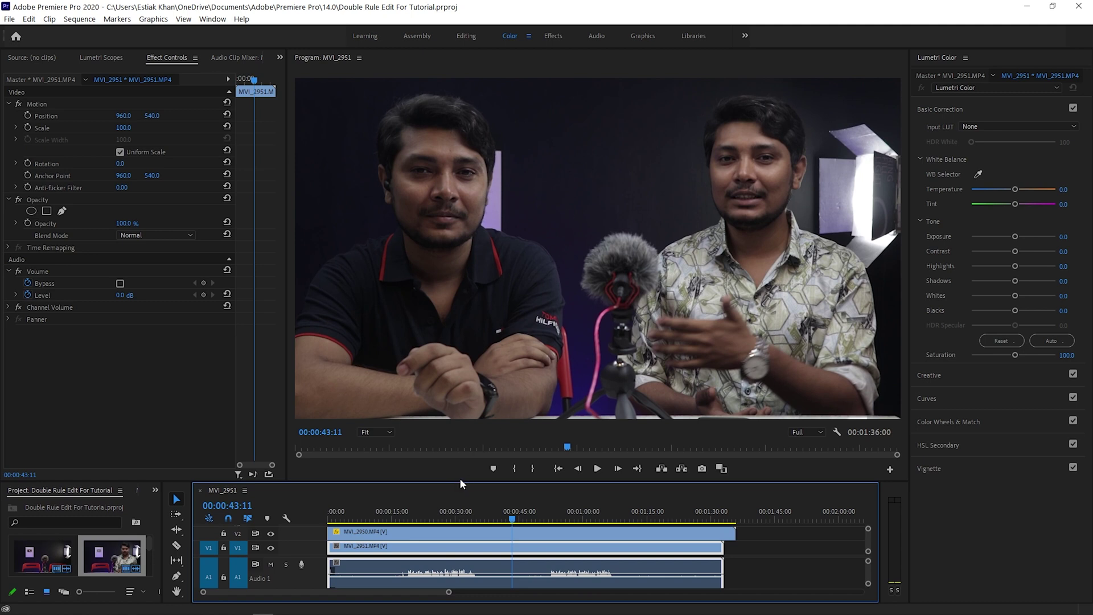
left_click_drag(460, 481, 507, 387)
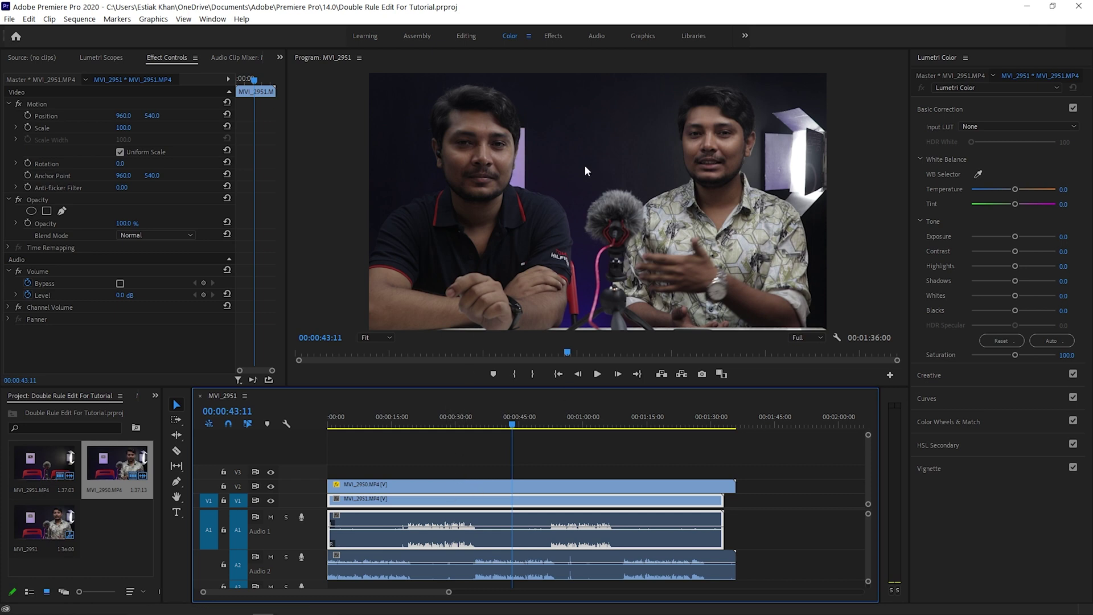
left_click(432, 487)
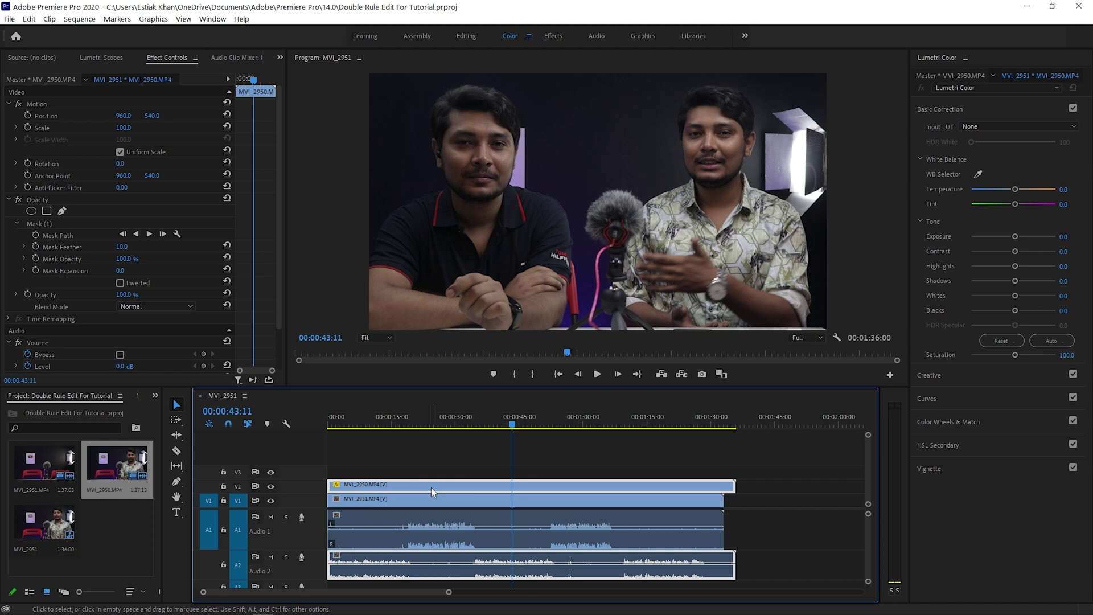
- Set Mask (1) feather to 150 and mask expansion to 30
left_click(39, 223)
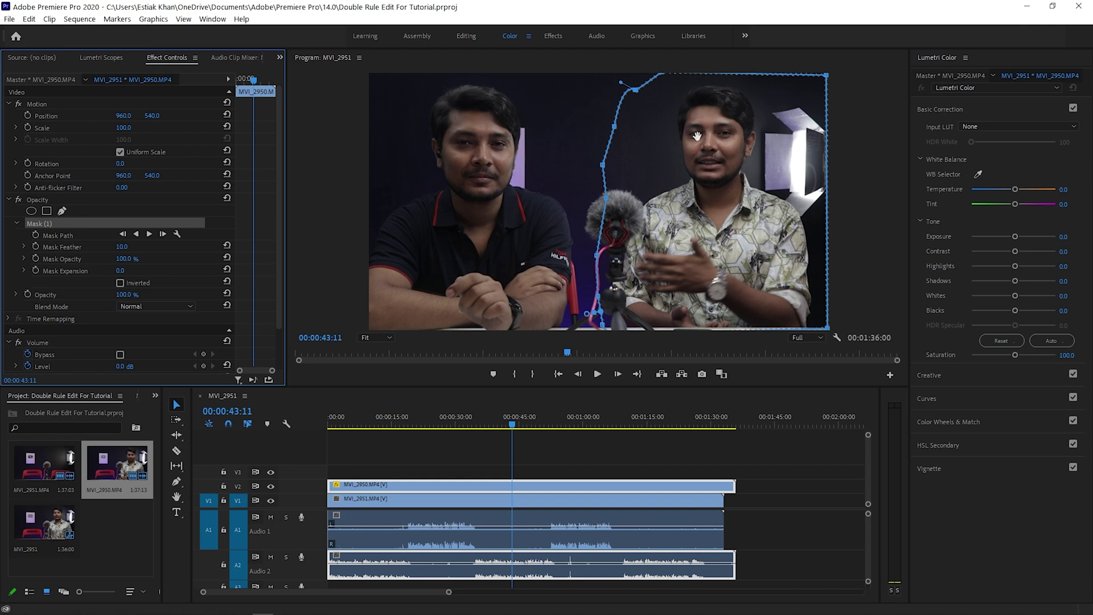
left_click(128, 246)
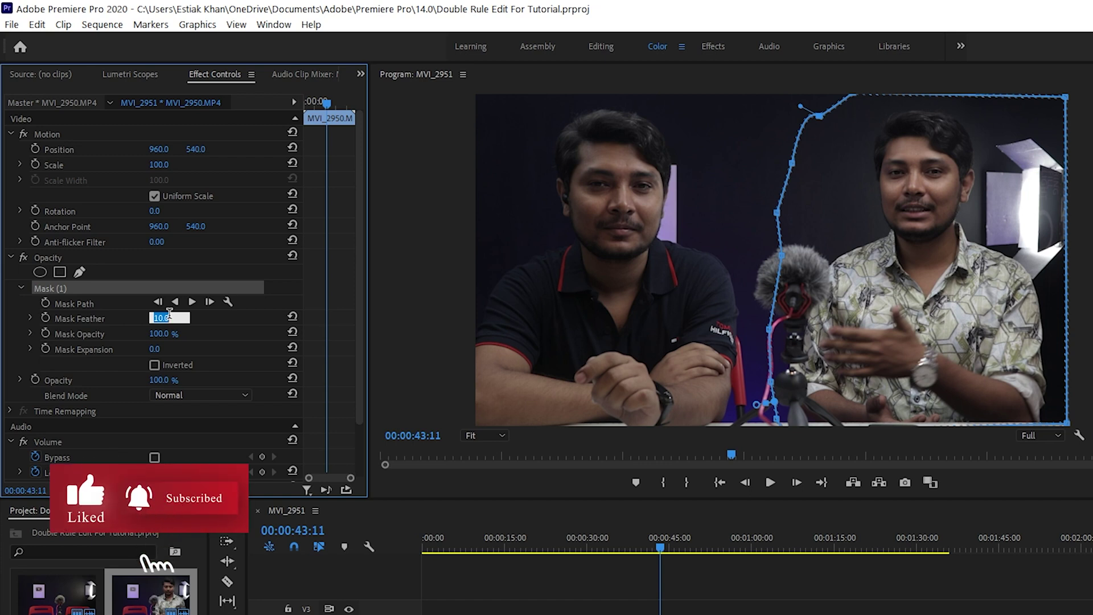
type("150")
key("Return")
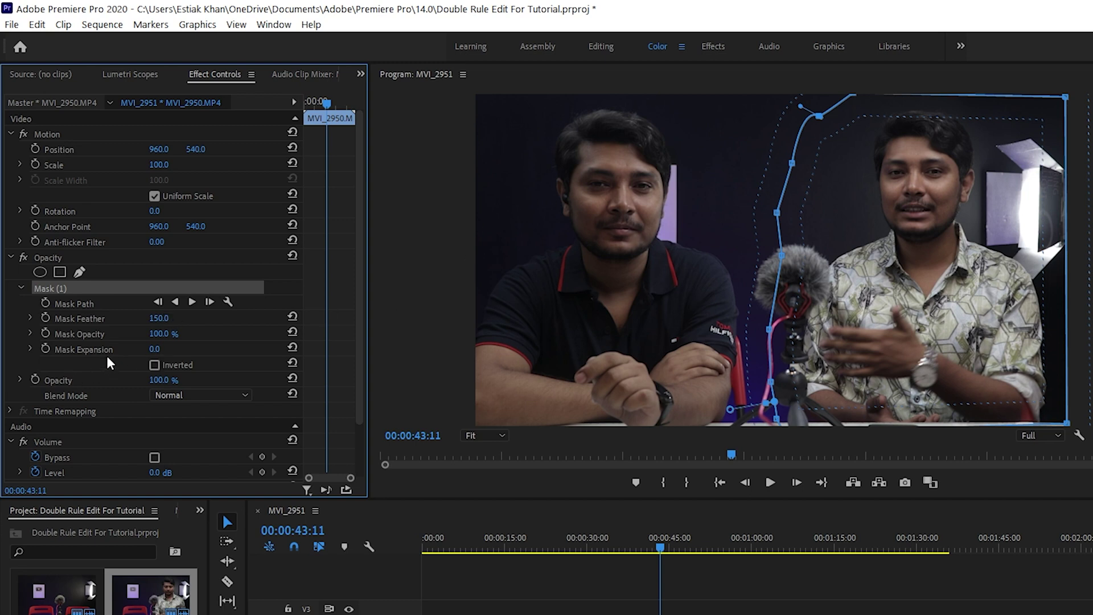
left_click(154, 350)
type("30")
key("Return")
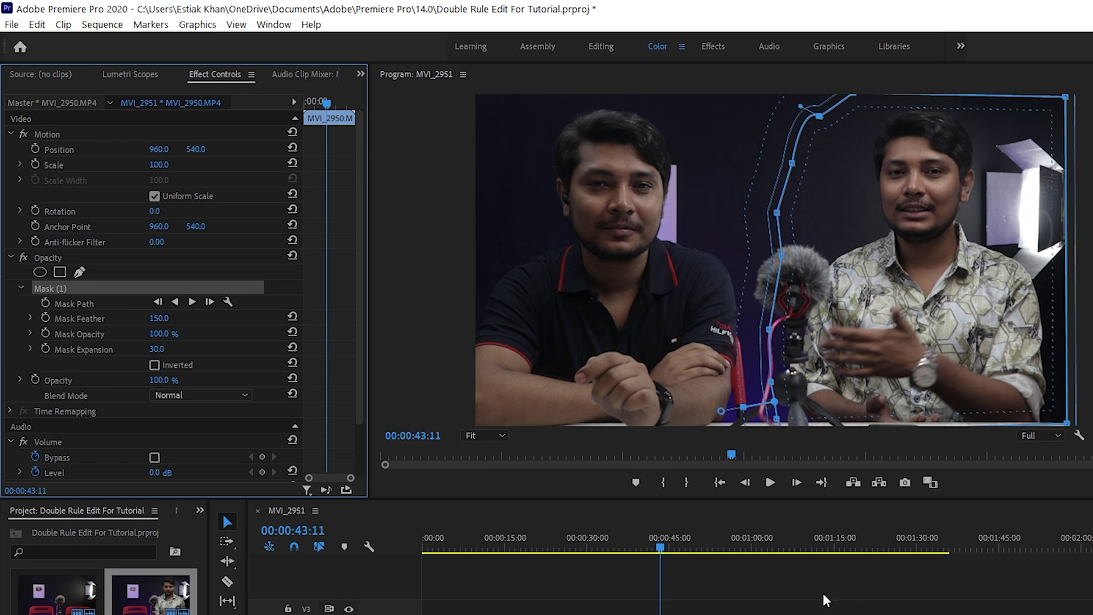
- Deselect the clip and return the playhead to 00:00:00:00
left_click(748, 574)
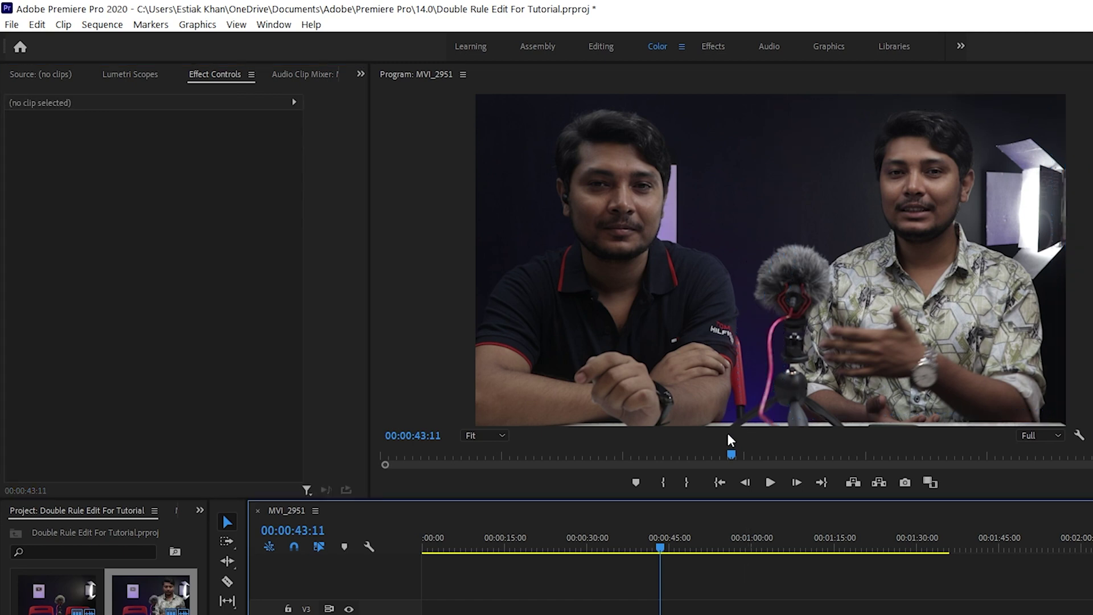
left_click_drag(666, 554, 441, 556)
left_click_drag(397, 499, 361, 499)
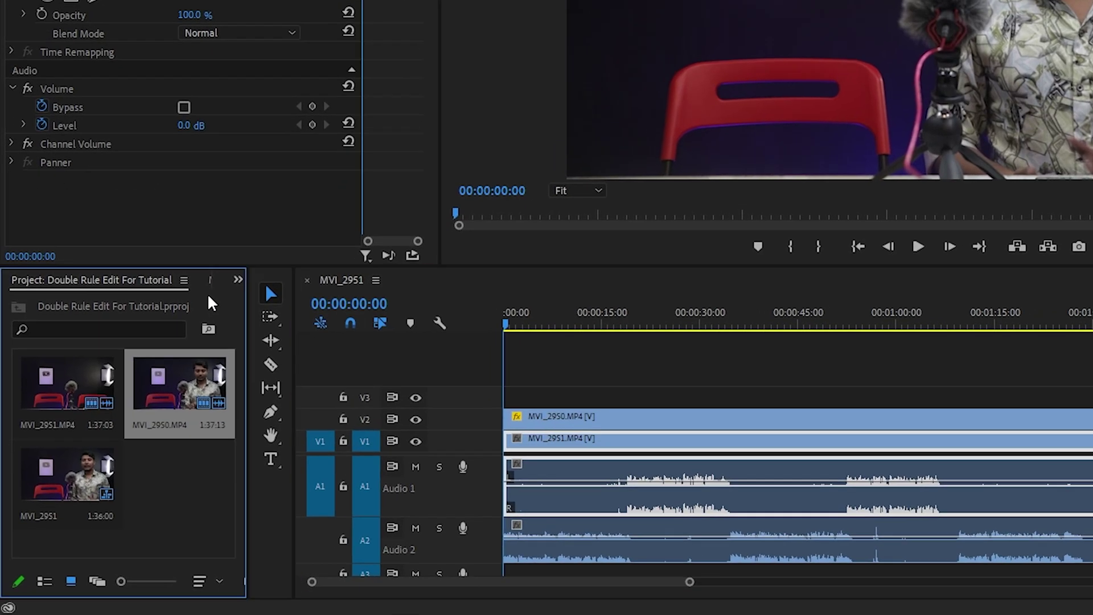
- Create a 1920×1080 Adjustment Layer and place it on V3 at the sequence start
right_click(137, 415)
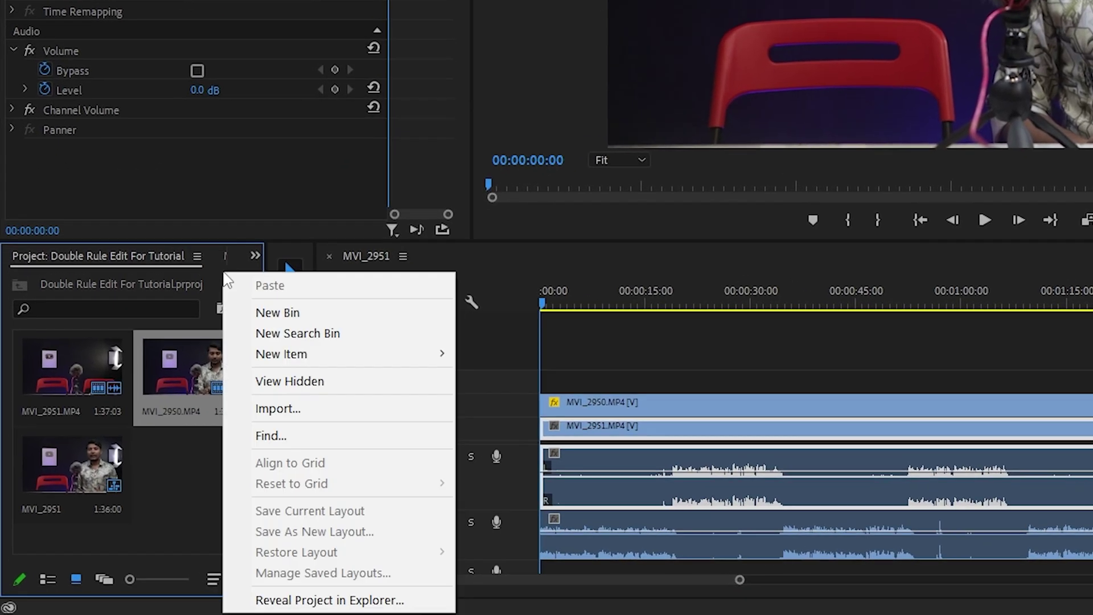
mouse_move(348, 358)
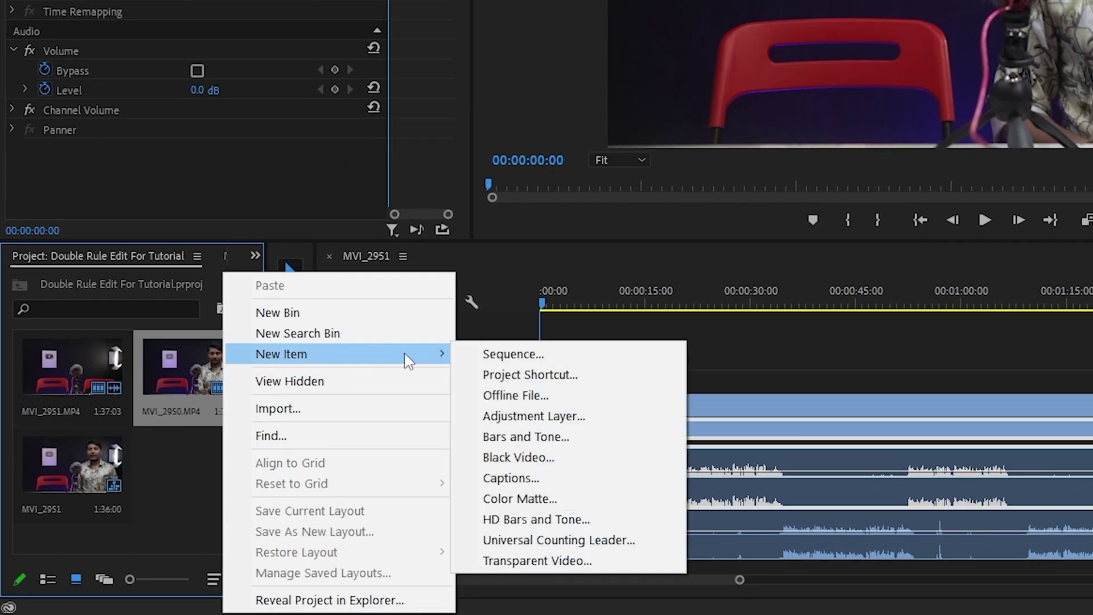
left_click(539, 415)
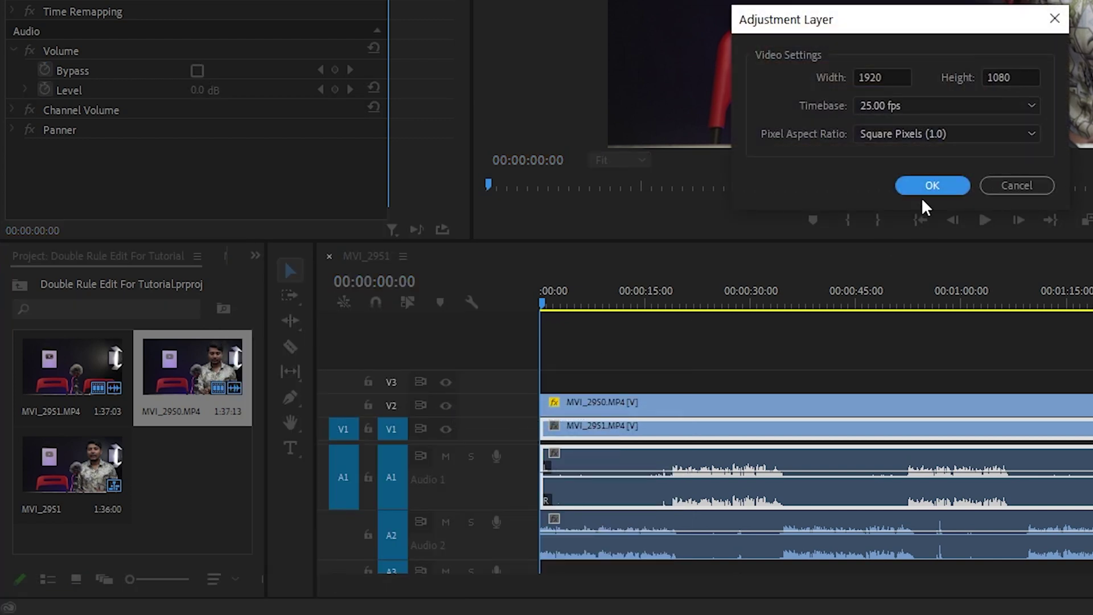
left_click(936, 185)
left_click_drag(210, 469, 1092, 380)
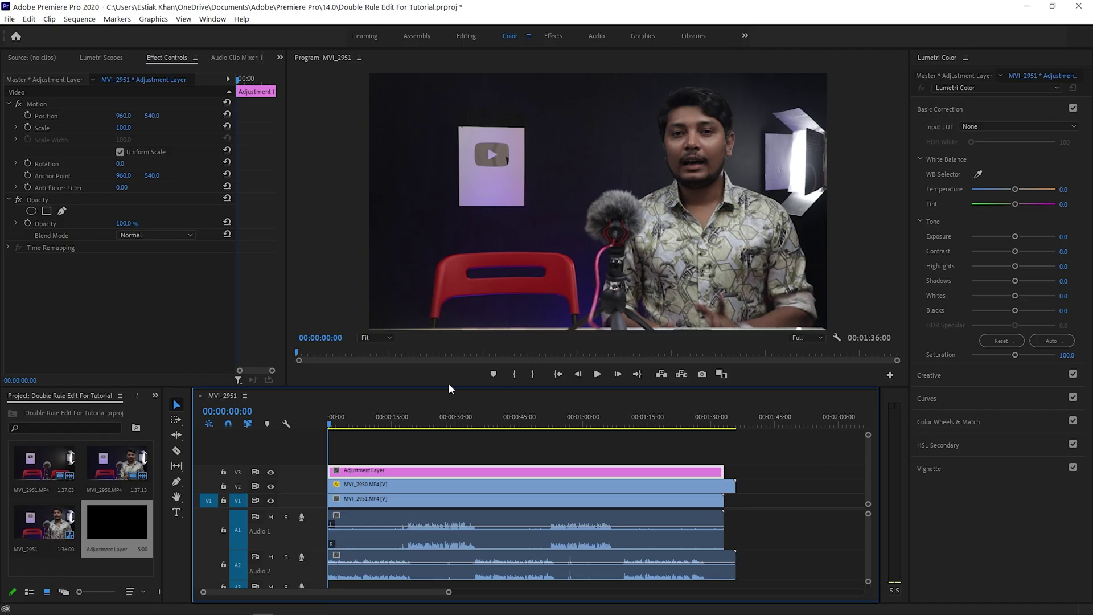
- In Lumetri Basic Correction, set Exposure 0.7, Contrast -10 and Highlights -6 on the adjustment layer
left_click(377, 424)
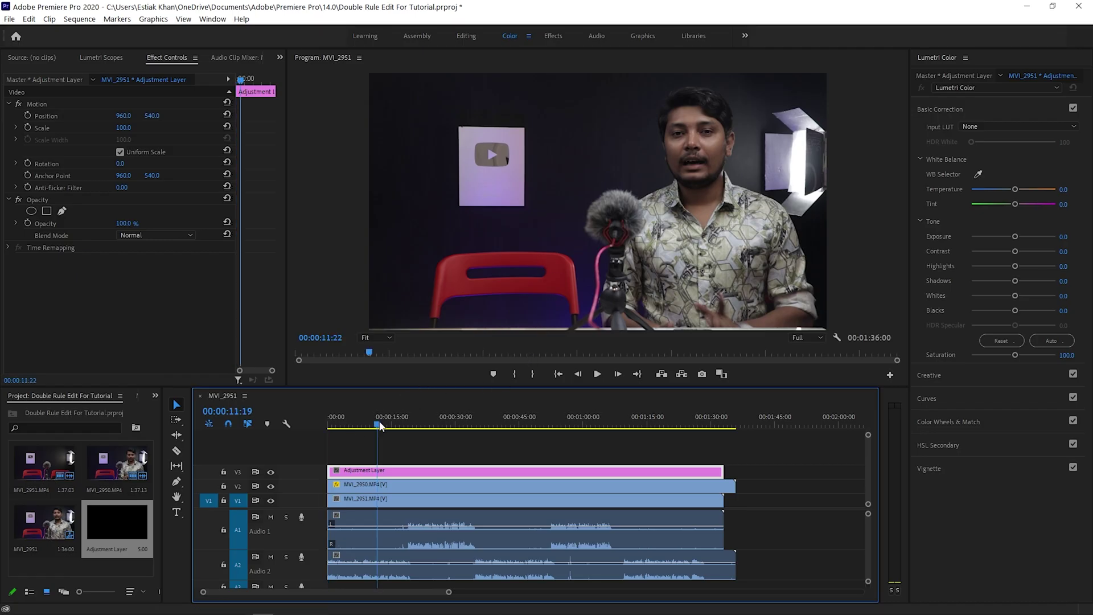
left_click(1064, 237)
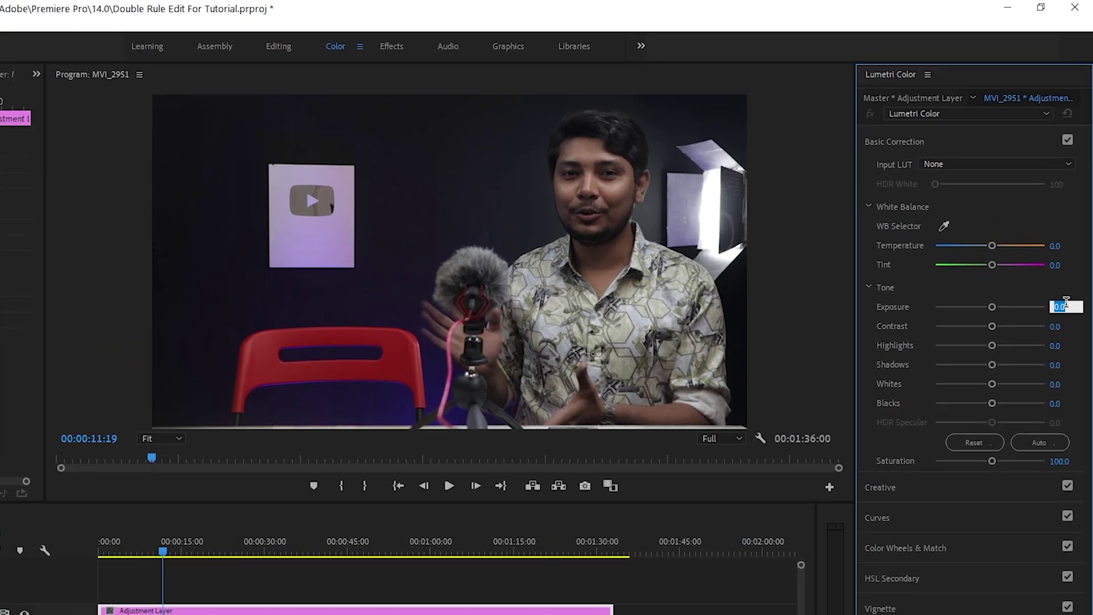
type("0.7")
key("Return")
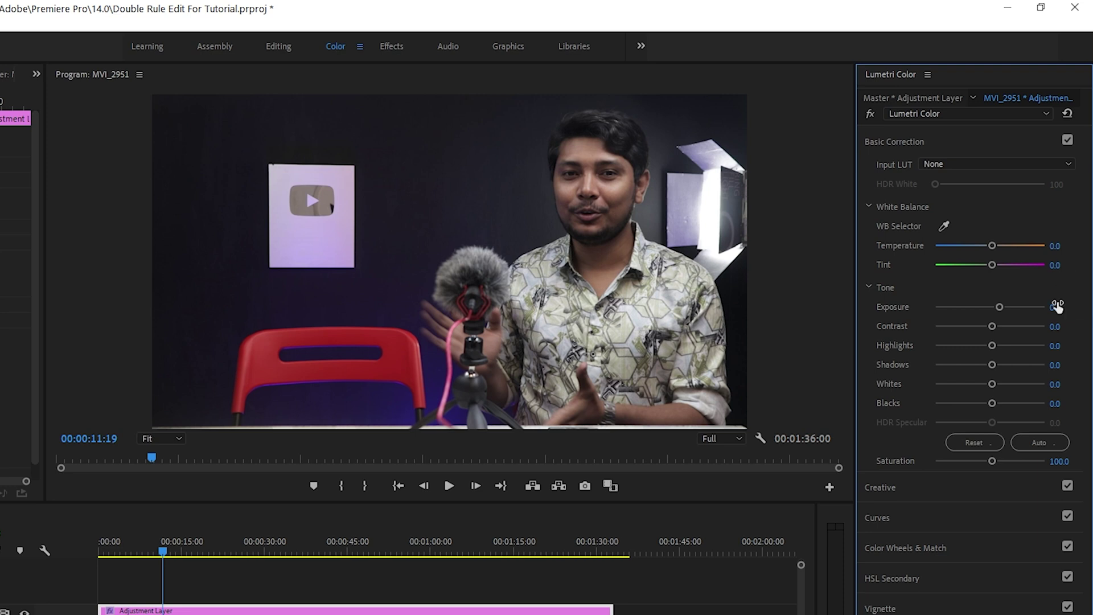
left_click(1055, 326)
type("-10")
key("Return")
left_click(1056, 345)
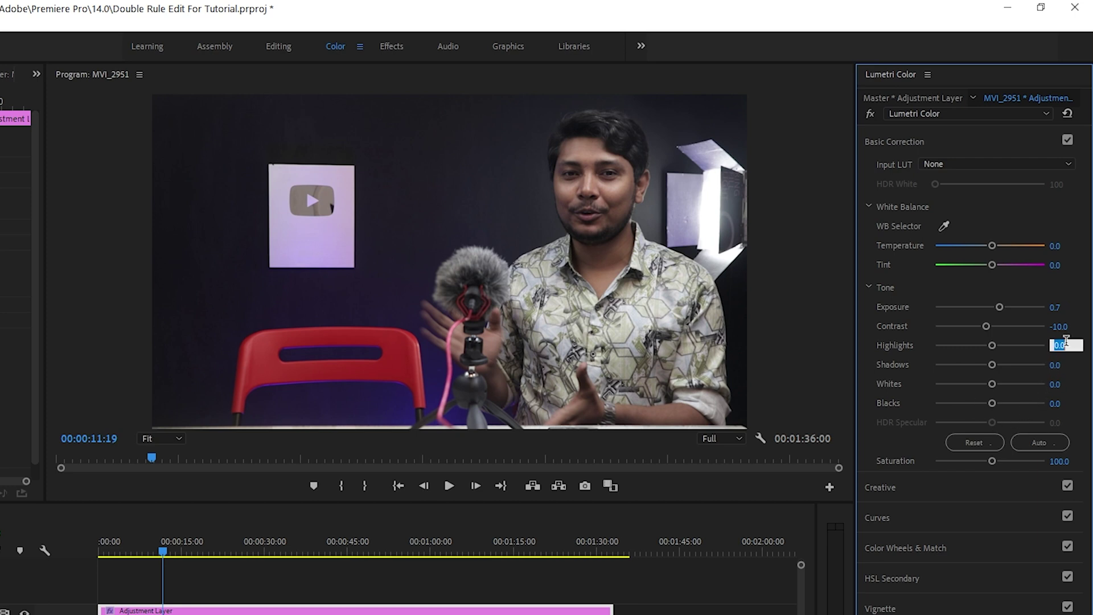
type("-6")
key("Return")
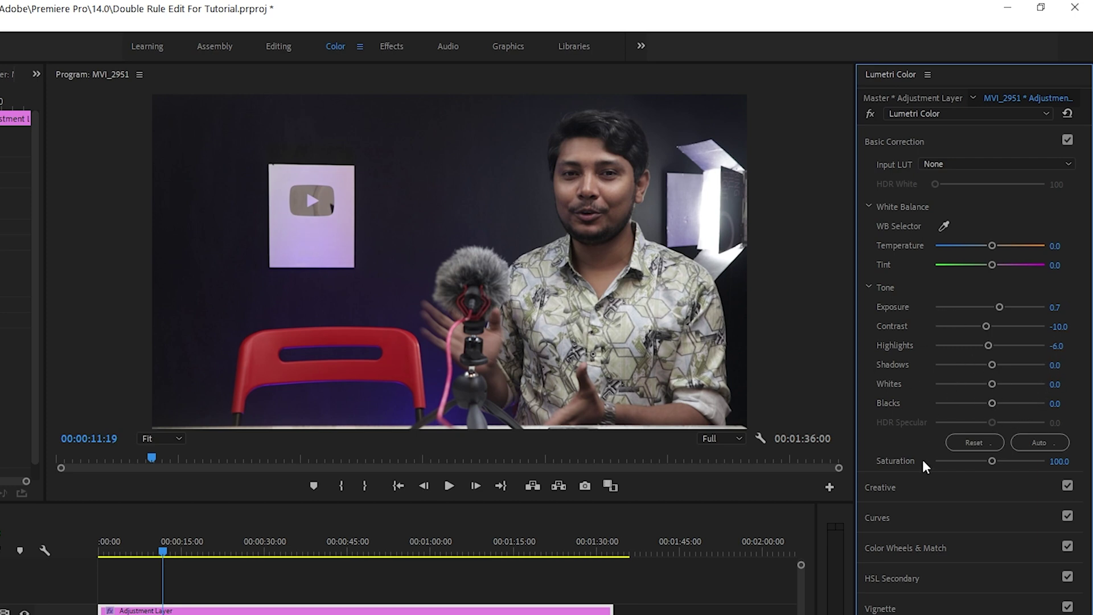
left_click(905, 489)
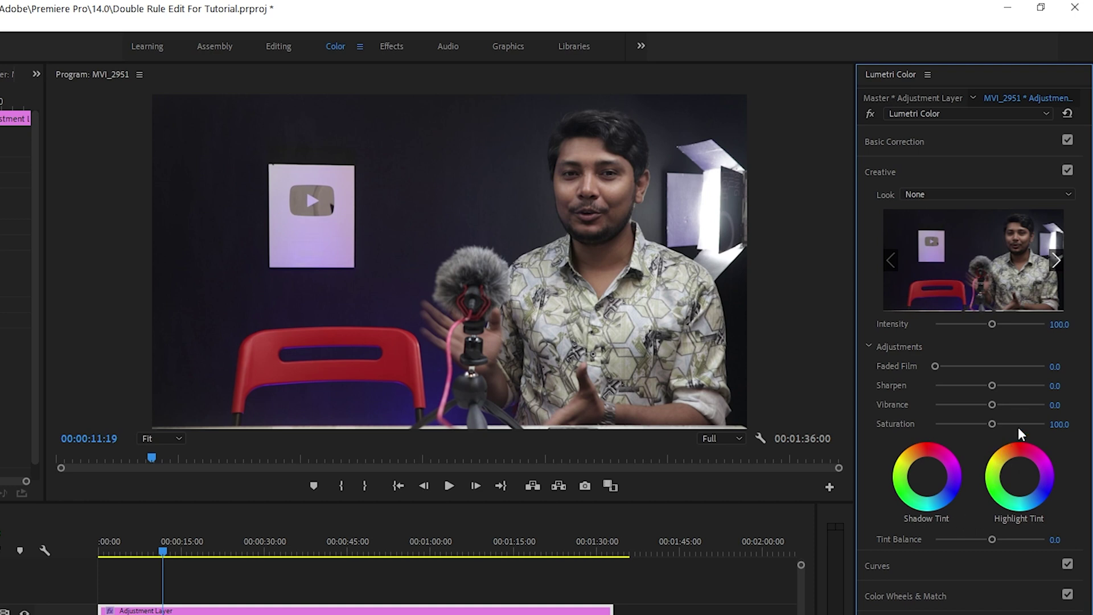
- Set the Creative Sharpen to -18 and Vibrance to 30, keeping Saturation at 100
left_click(1058, 386)
type("-18")
key("Return")
left_click(1050, 405)
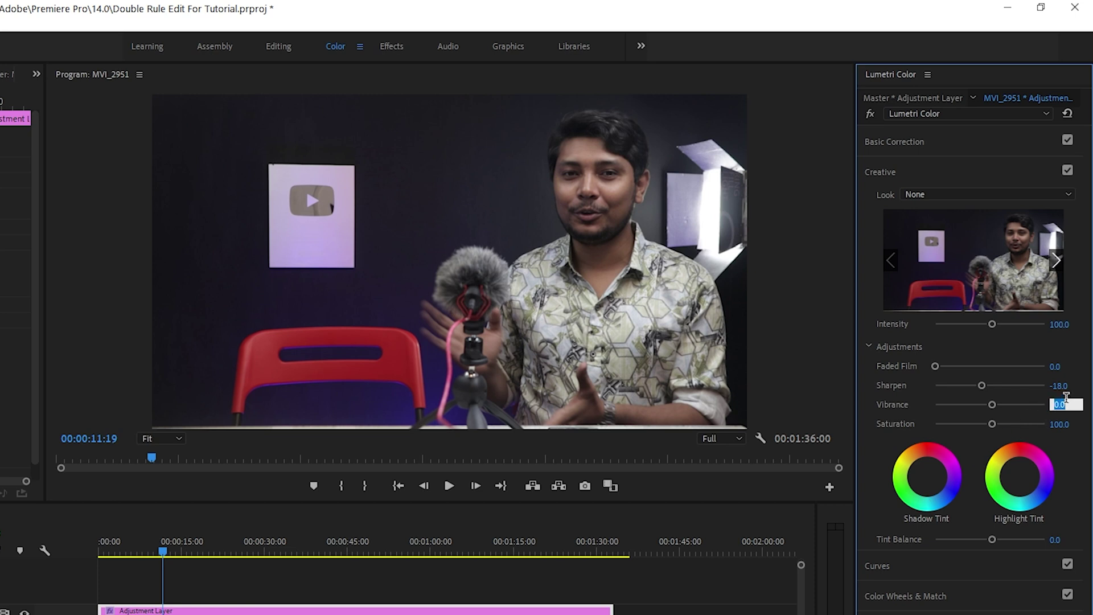
type("18")
key("Tab")
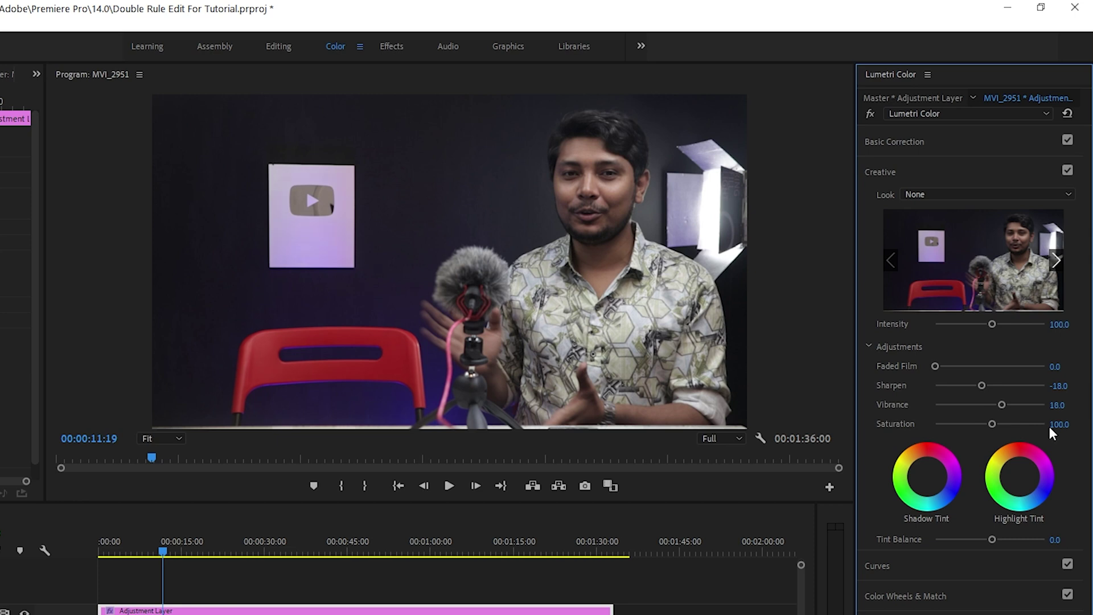
type("3")
type("2")
key("Escape")
left_click(1064, 404)
type("30")
key("Return")
- Zoom the timeline in and park the playhead near 17 seconds
key("equal")
key("equal")
key("equal")
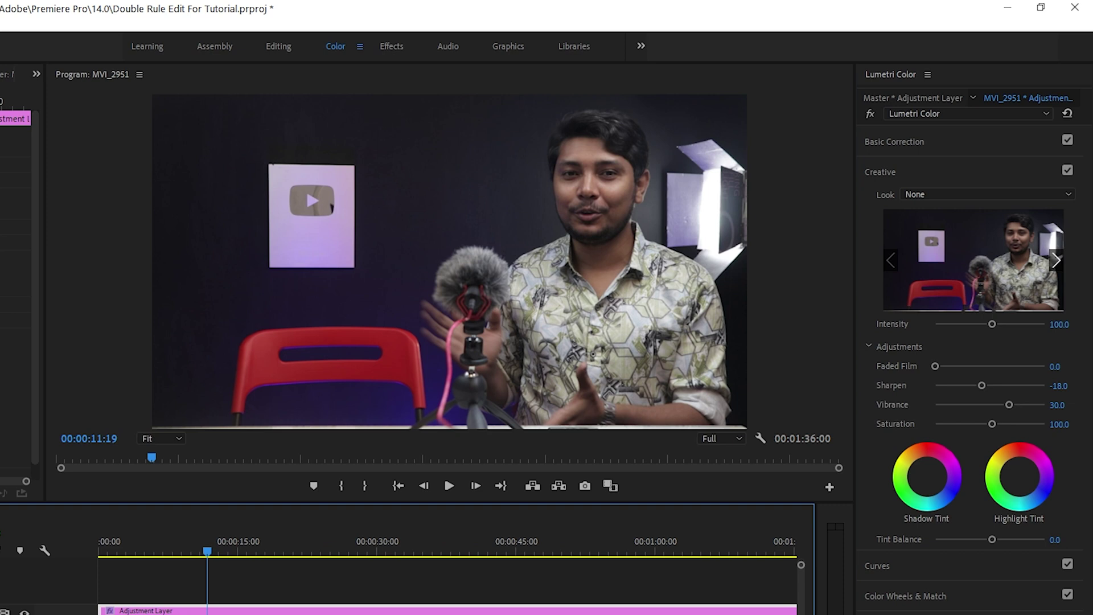
left_click(265, 536)
left_click(262, 536)
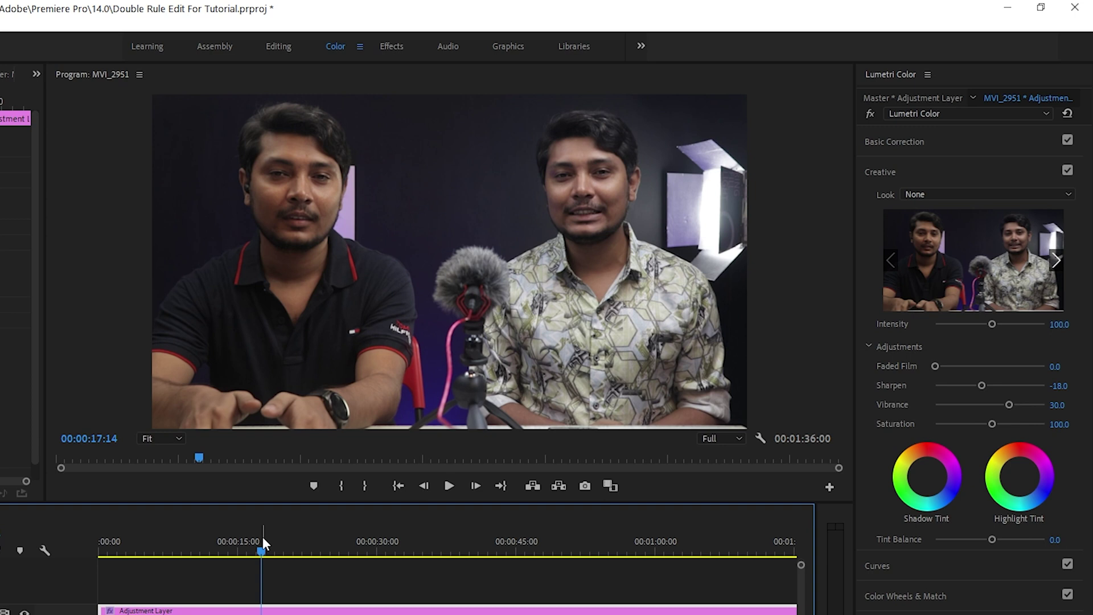
key("space")
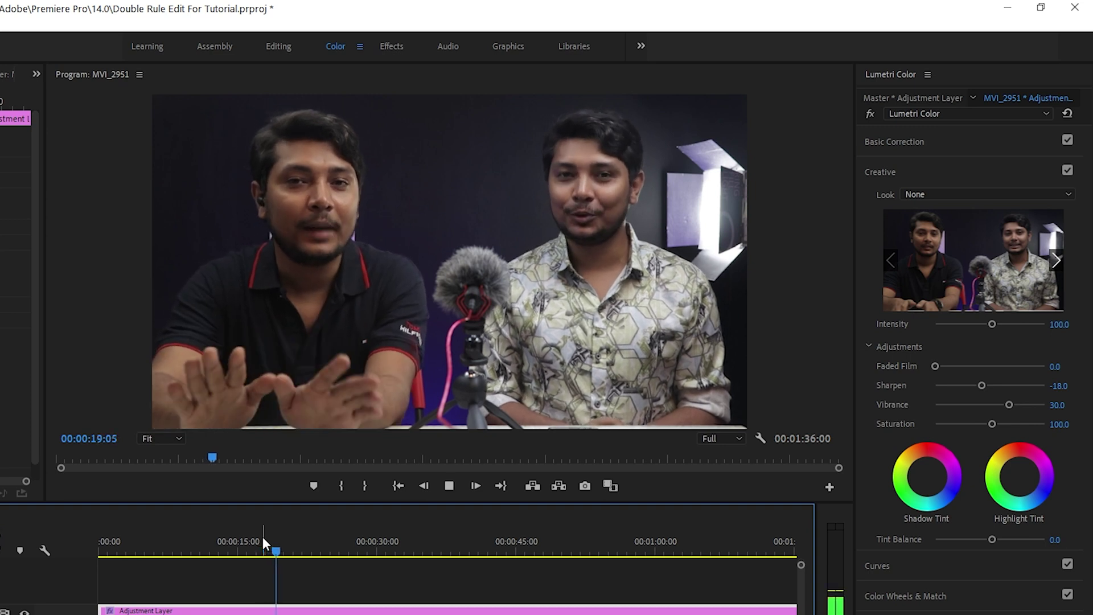
key("space")
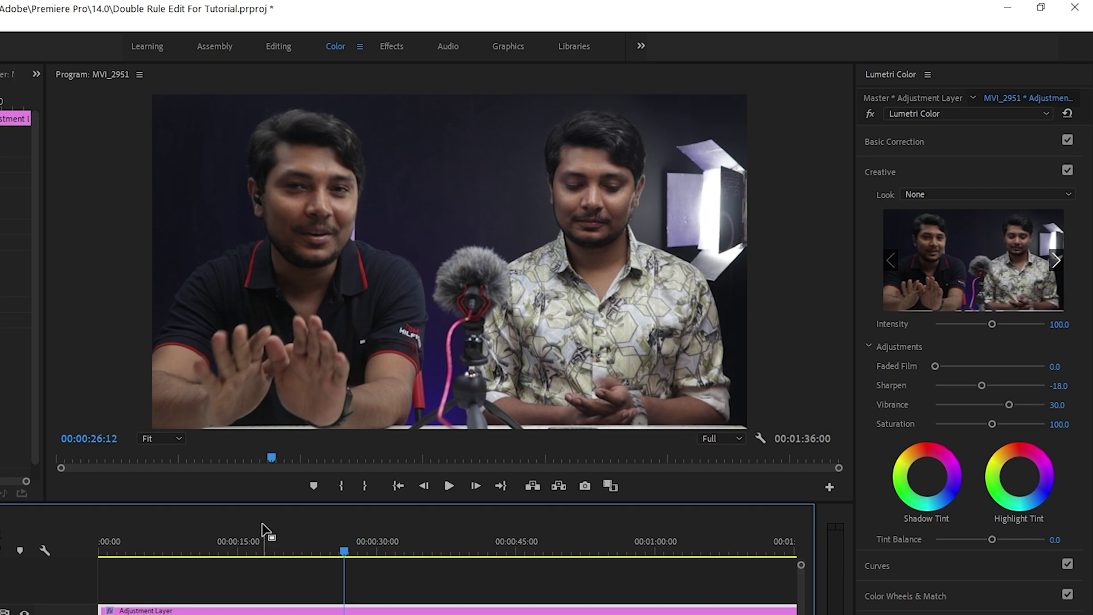
left_click_drag(189, 545, 97, 539)
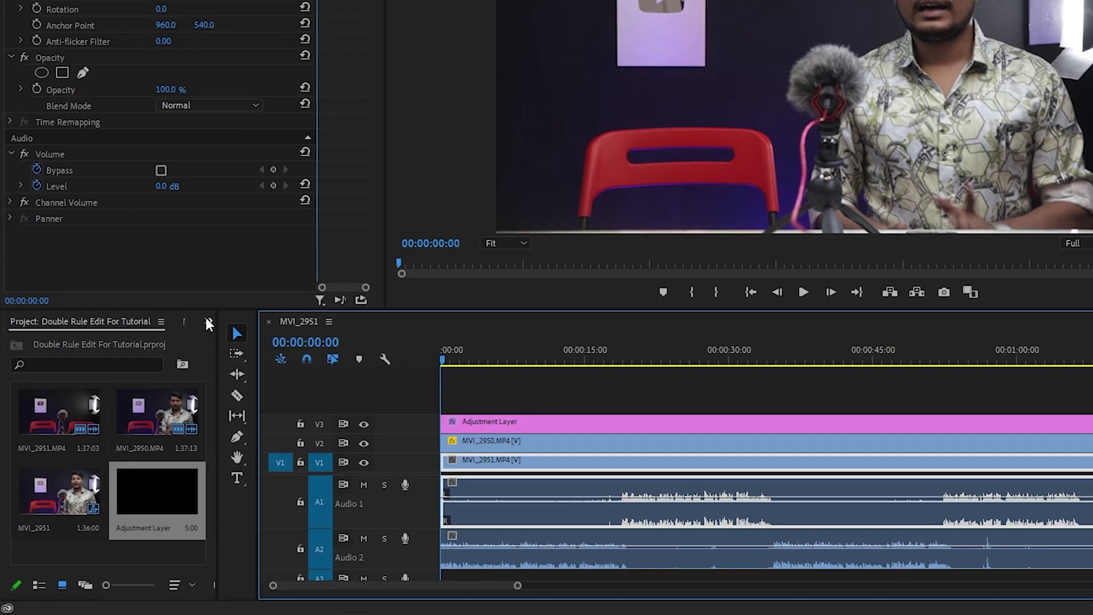
- From the Effects panel, search 'nois' and apply DeNoise to the Audio 1 and Audio 2 clips
left_click(208, 323)
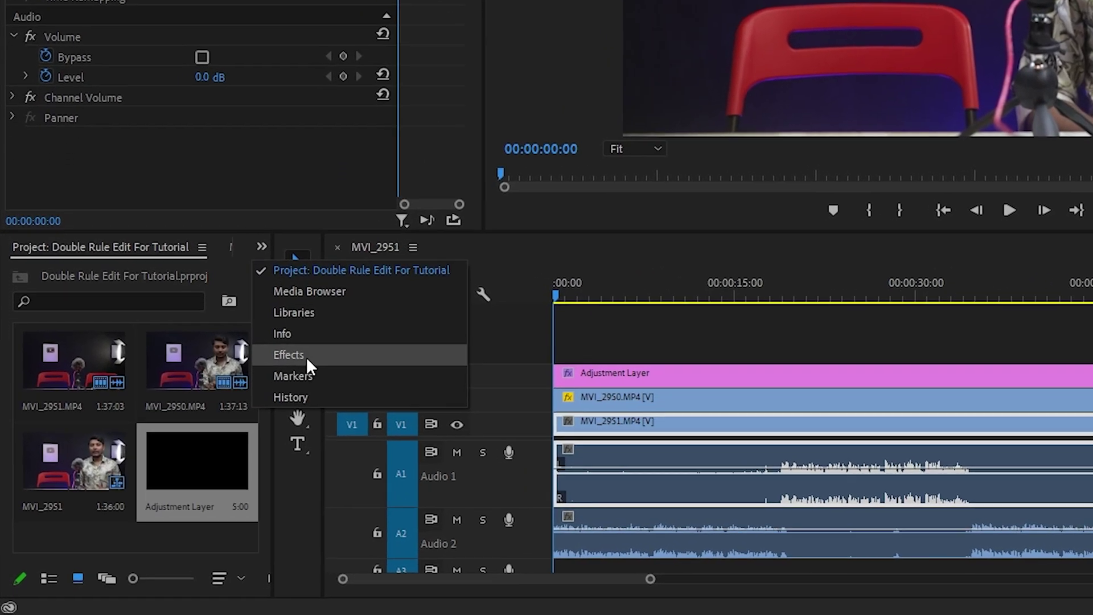
left_click(310, 354)
left_click(173, 269)
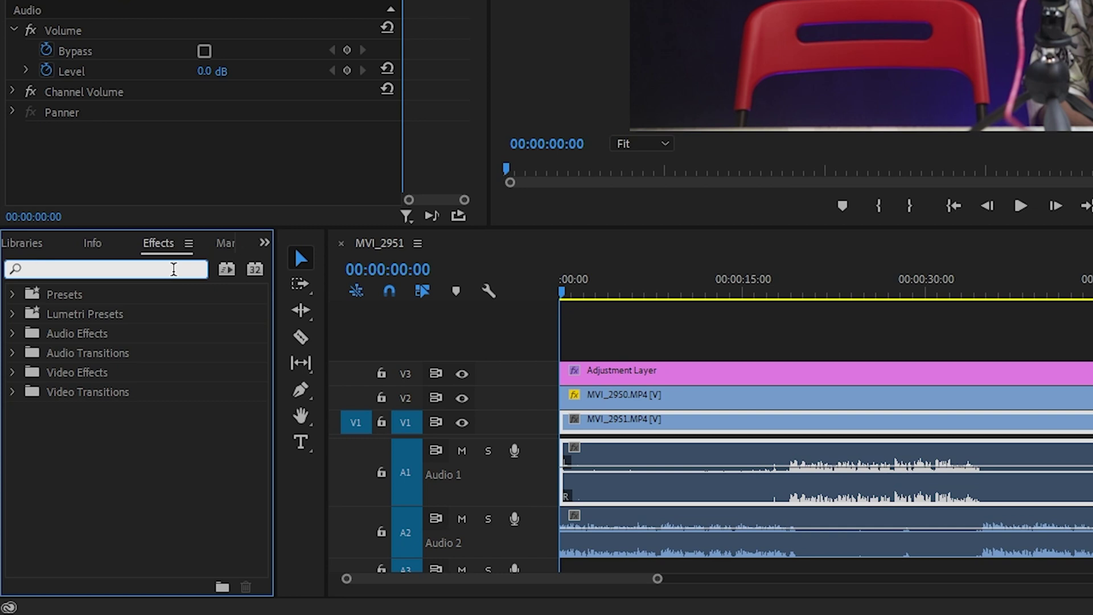
type("noise")
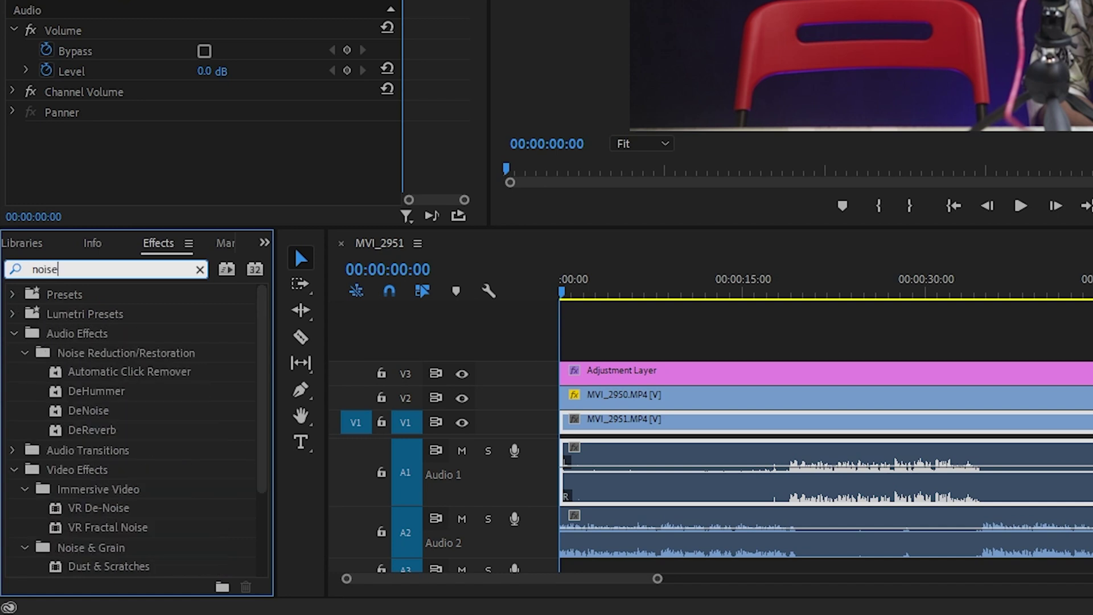
left_click_drag(71, 420, 771, 480)
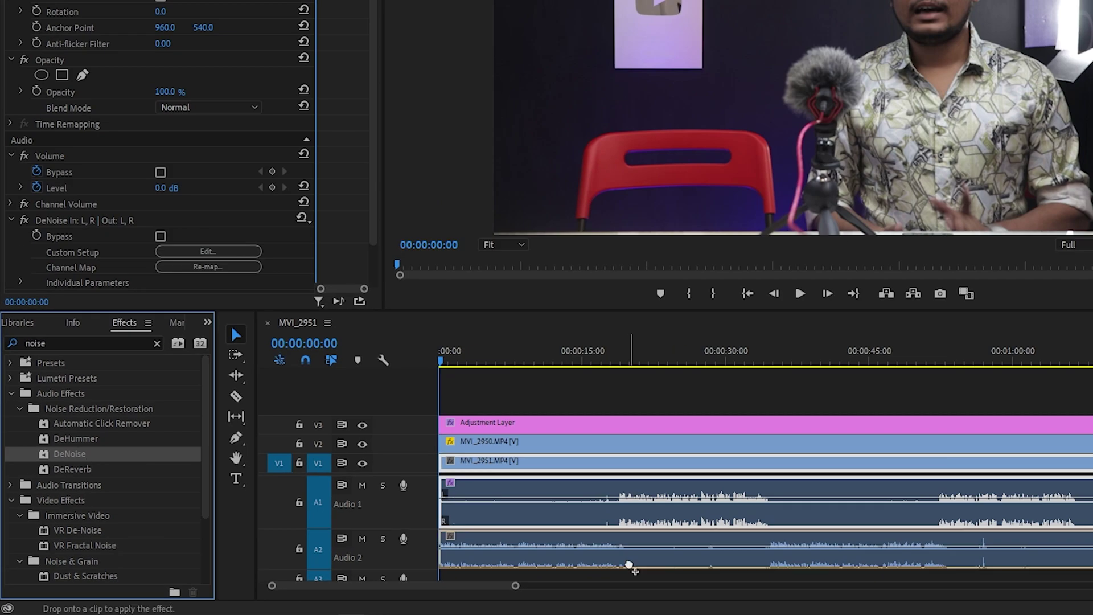
left_click(762, 542)
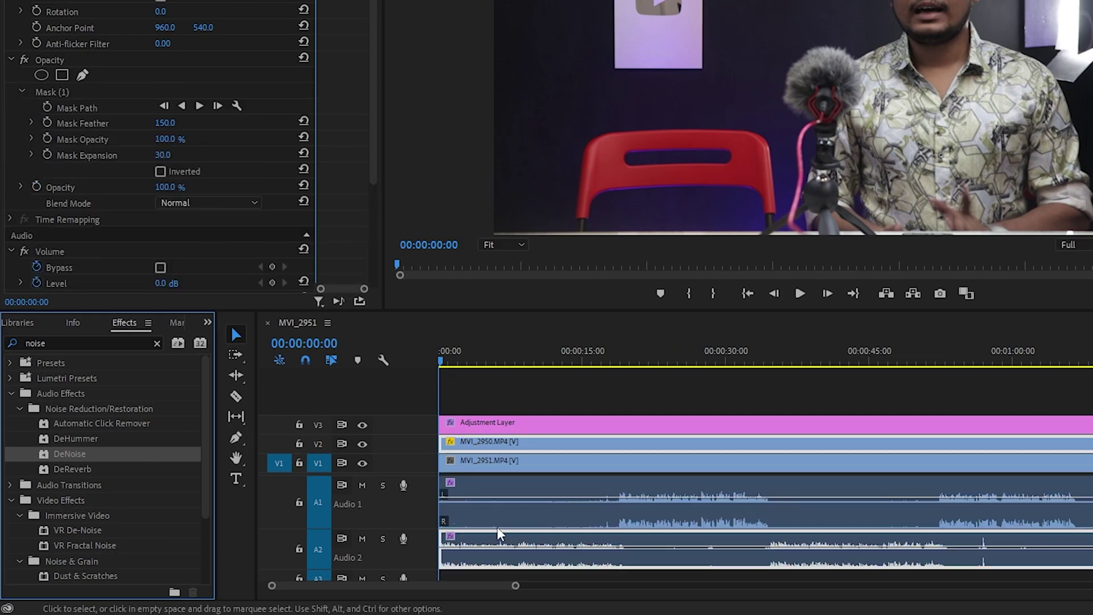
left_click(157, 342)
- Apply Vocal Enhancer to both audio clips and choose a preset for the selected clip
type("vocal")
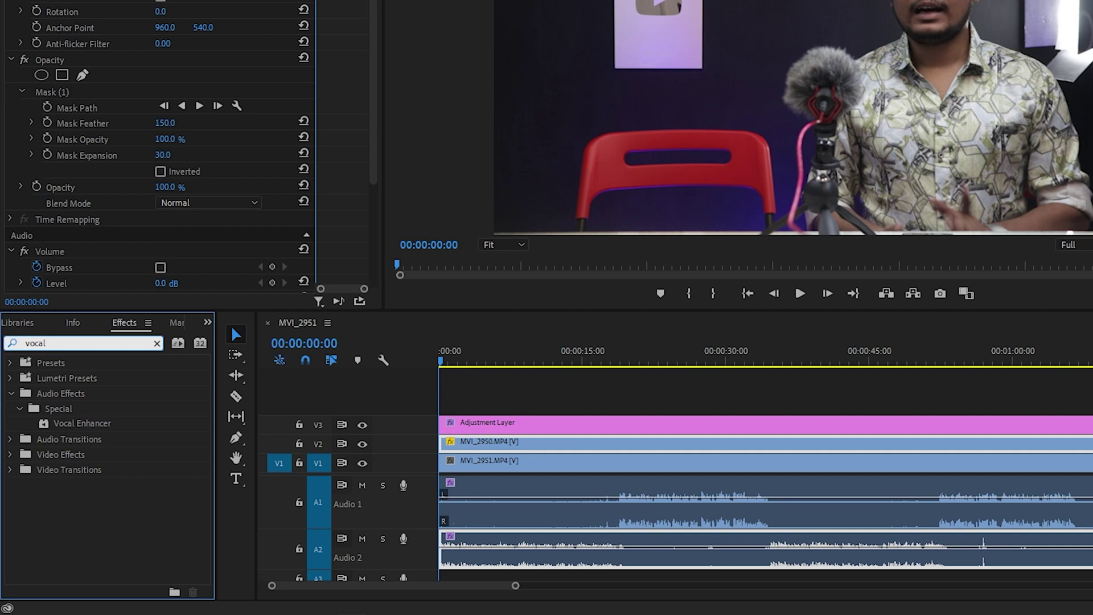
left_click_drag(98, 426, 540, 517)
left_click_drag(68, 430, 543, 560)
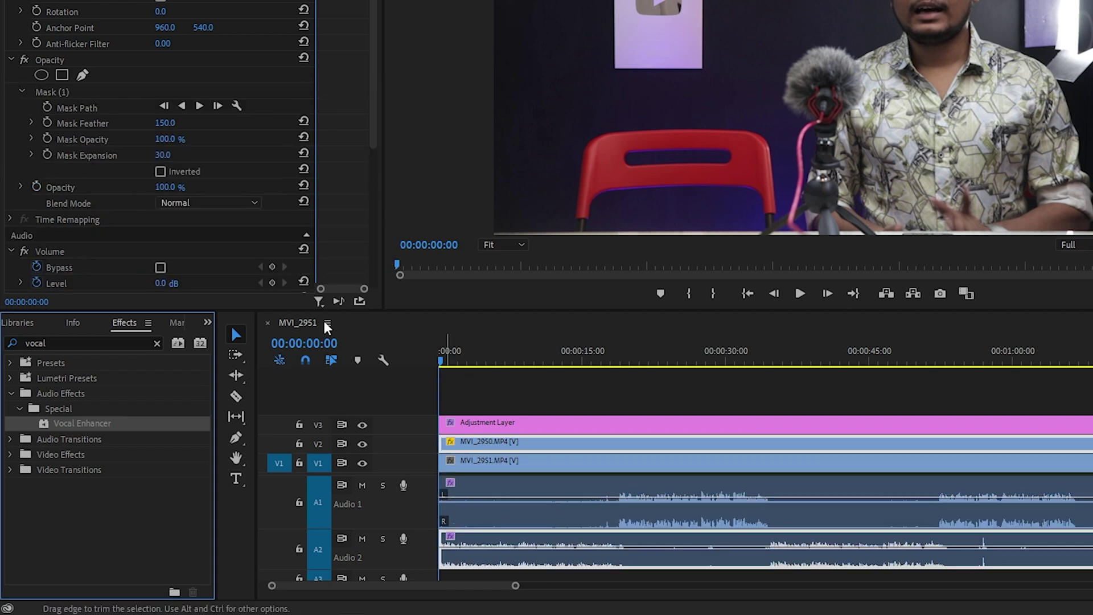
scroll(212, 173, "down", 5)
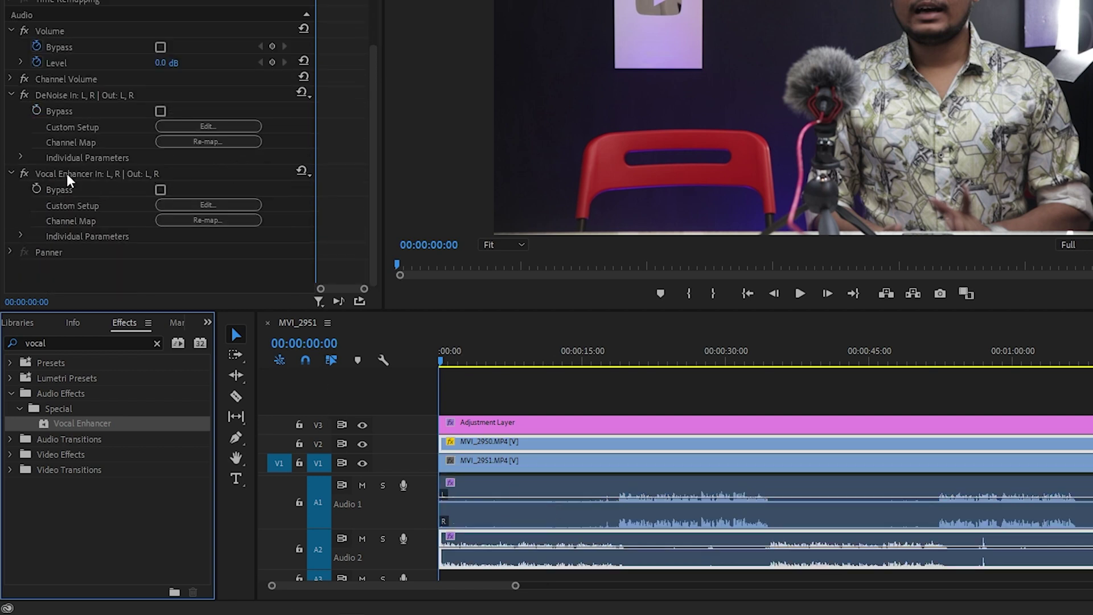
left_click(309, 174)
left_click(317, 201)
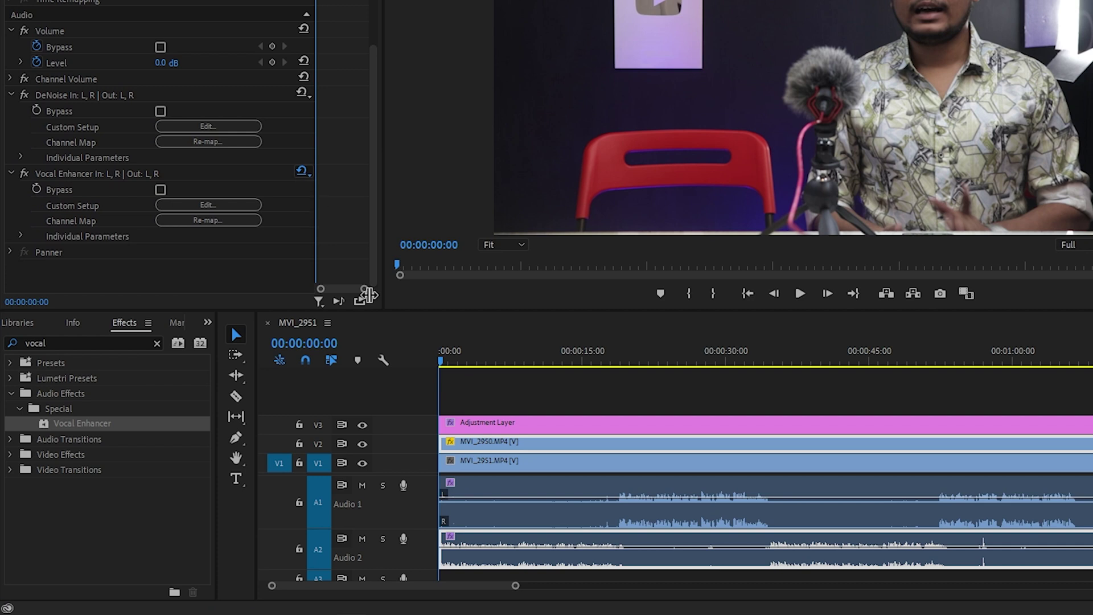
- Choose a Vocal Enhancer preset for the Audio 1 clip as well
left_click(487, 505)
scroll(159, 203, "down", 5)
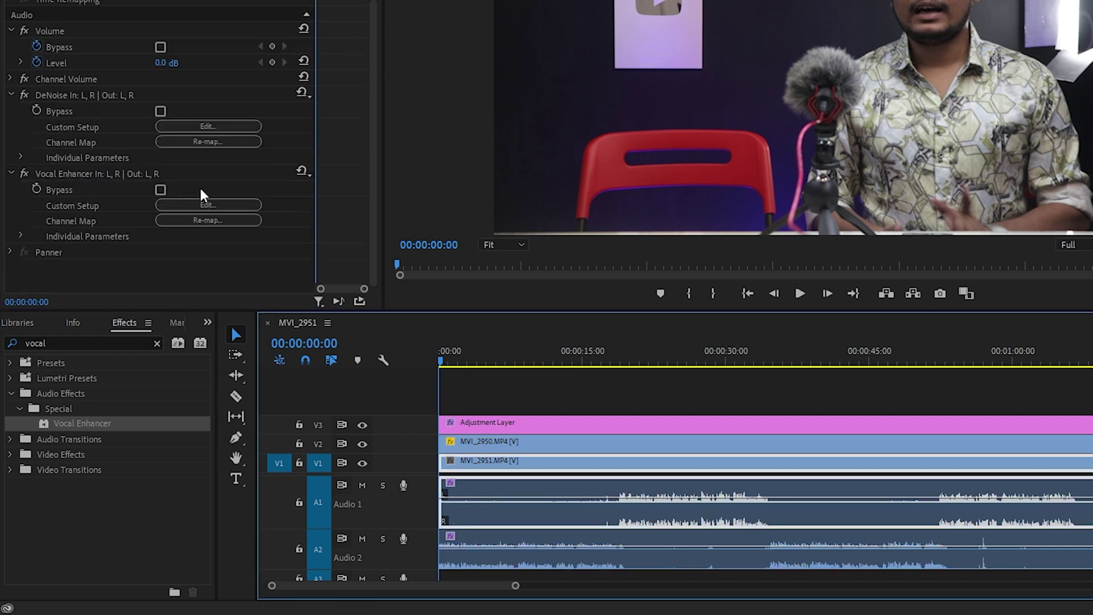
left_click(307, 172)
left_click(325, 215)
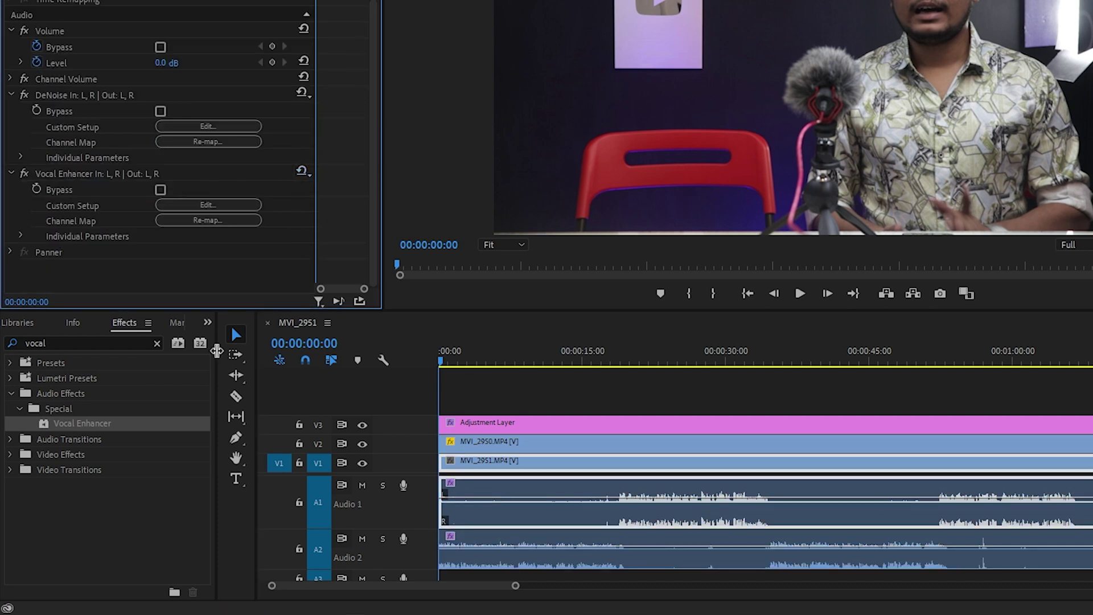
left_click(157, 342)
left_click(131, 341)
- Apply the Bass effect to both audio clips and set Audio 2's Bass Boost to 5 dB
type("bass")
left_click_drag(57, 427, 480, 505)
left_click_drag(85, 427, 489, 552)
scroll(115, 268, "down", 5)
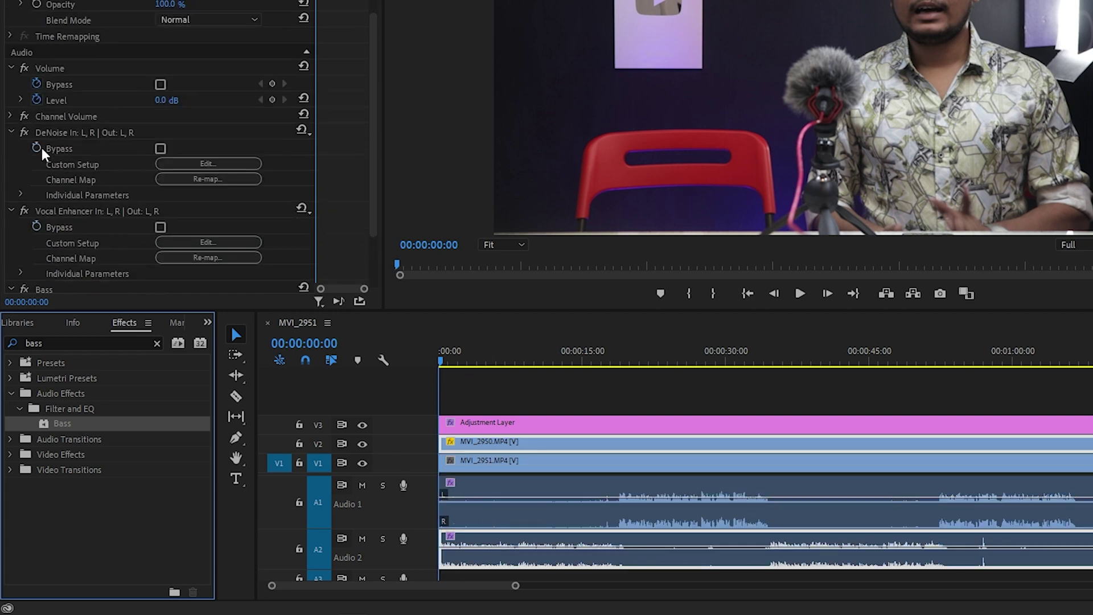
scroll(110, 276, "down", 3)
left_click(158, 241)
type("5")
key("Return")
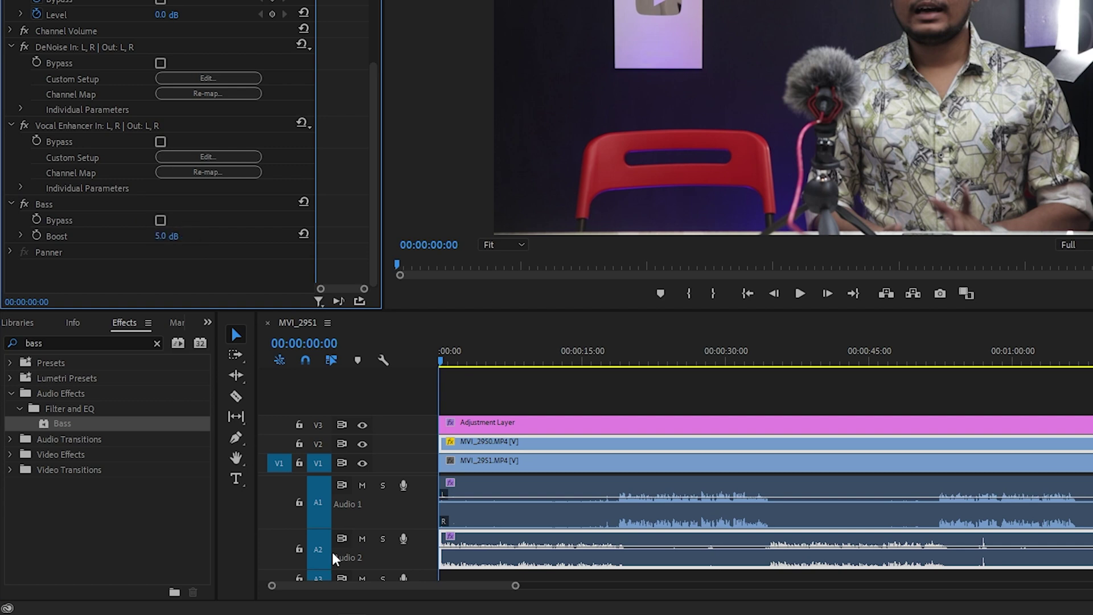
- Set Bass Boost to 5 dB on the MVI_2951 clip's Audio 1 as well
left_click(472, 501)
scroll(167, 211, "down", 6)
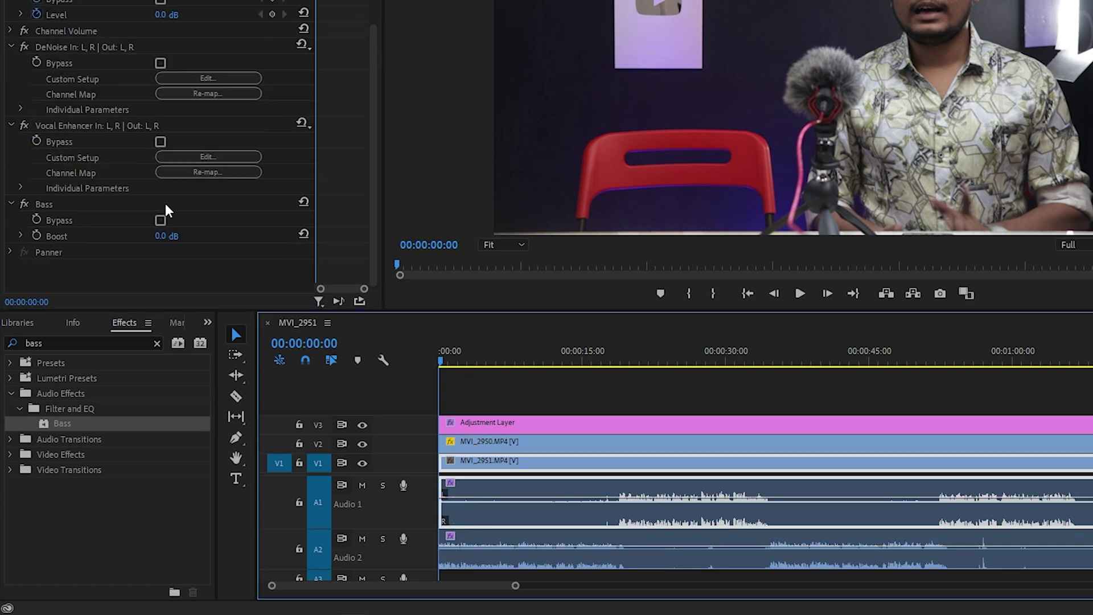
left_click(161, 235)
type("5")
key("Return")
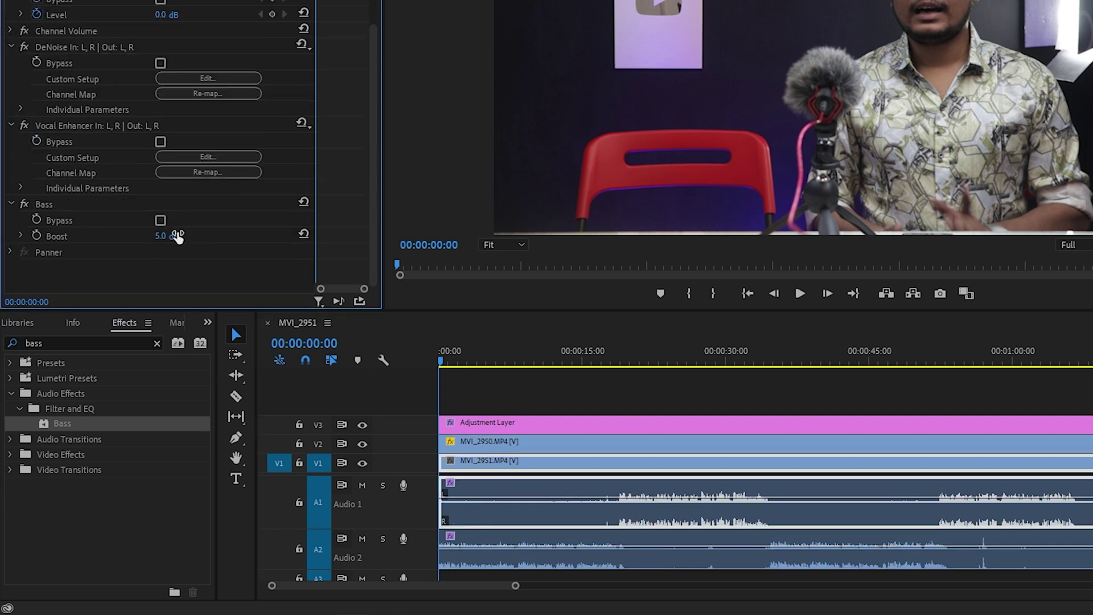
left_click(157, 343)
type("para")
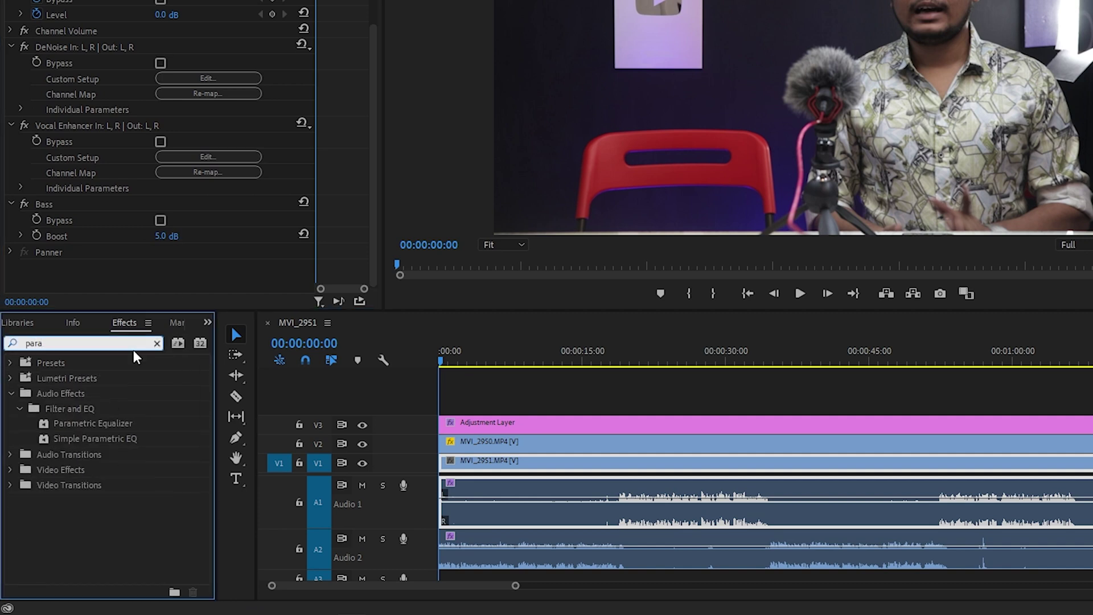
- Add a Parametric Equalizer with the Vocal Enhancer preset to the Audio 1 clip
left_click_drag(81, 425, 589, 521)
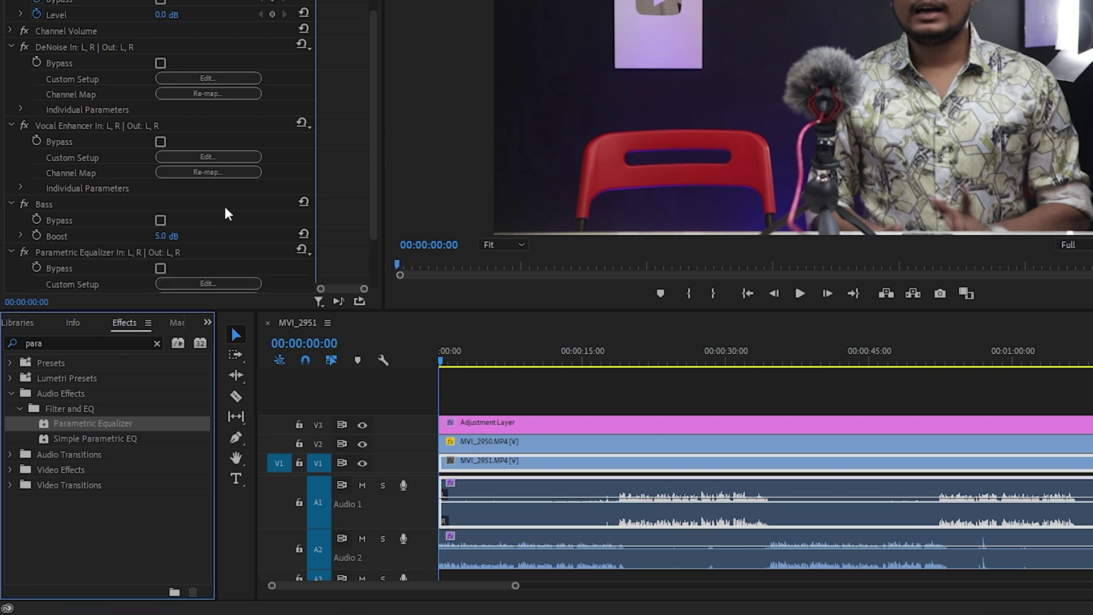
scroll(227, 214, "down", 3)
left_click(302, 171)
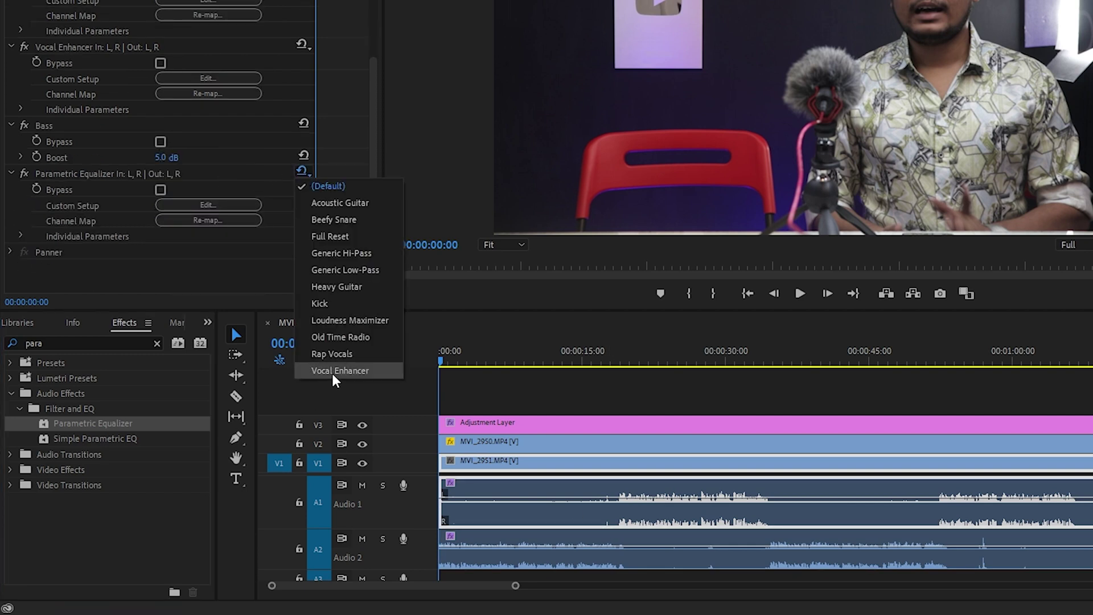
left_click(334, 372)
- Add a Parametric Equalizer with the Vocal Enhancer preset to the Audio 2 clip
left_click(157, 343)
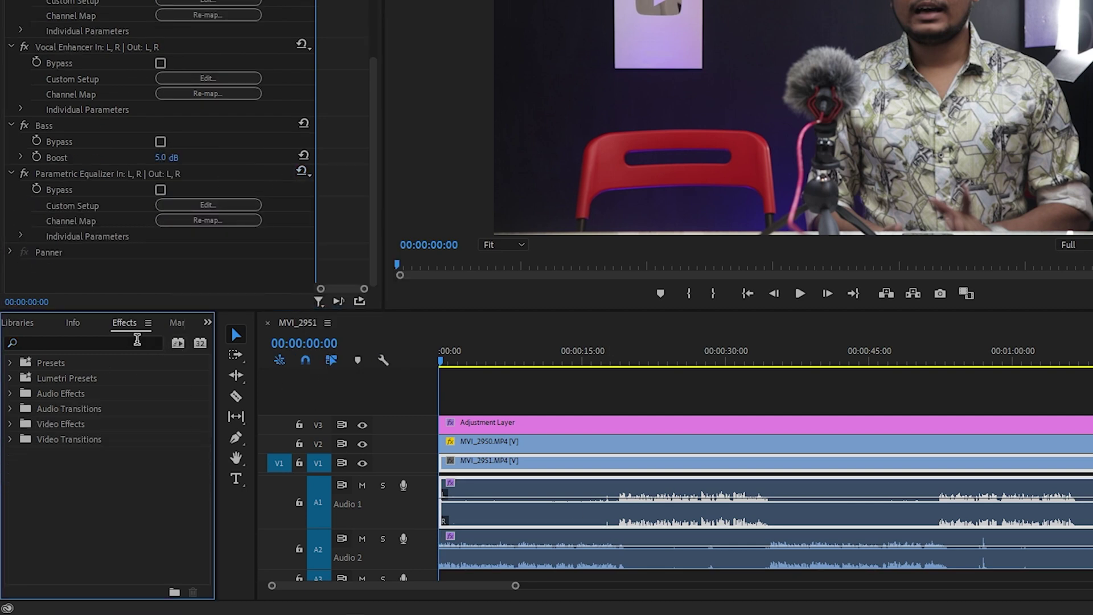
left_click(137, 340)
type("pa")
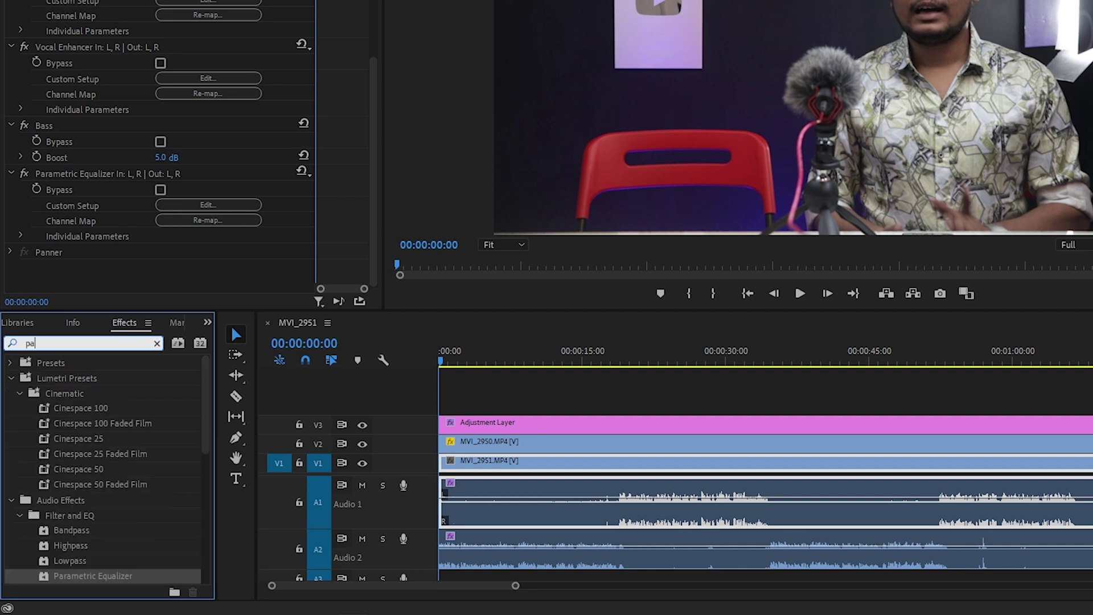
type("ra")
left_click_drag(85, 422, 511, 562)
scroll(272, 283, "down", 5)
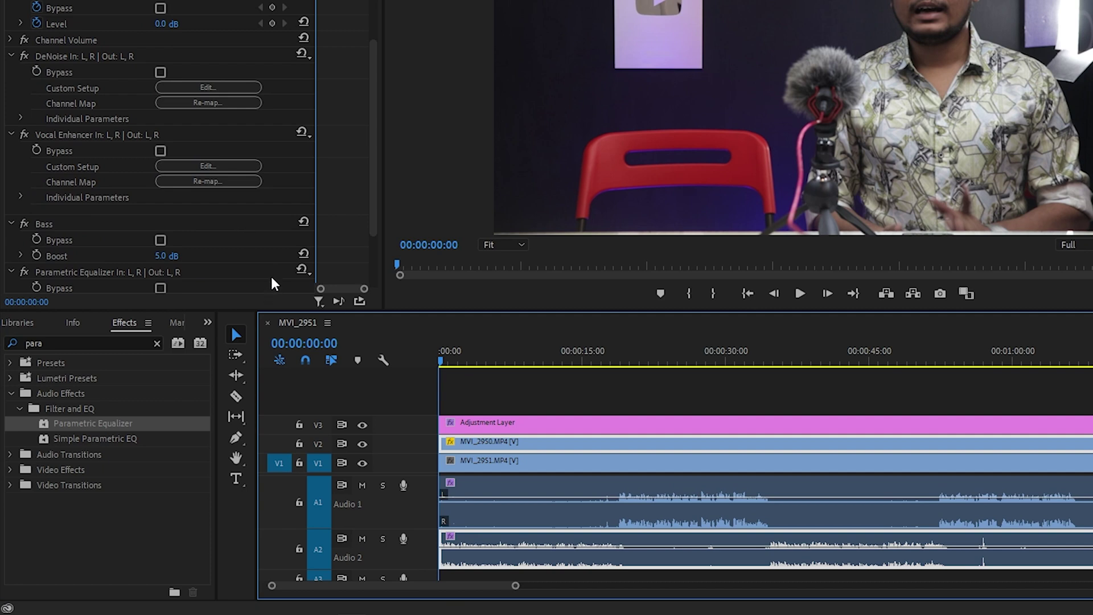
scroll(273, 283, "down", 3)
left_click(302, 178)
left_click(335, 378)
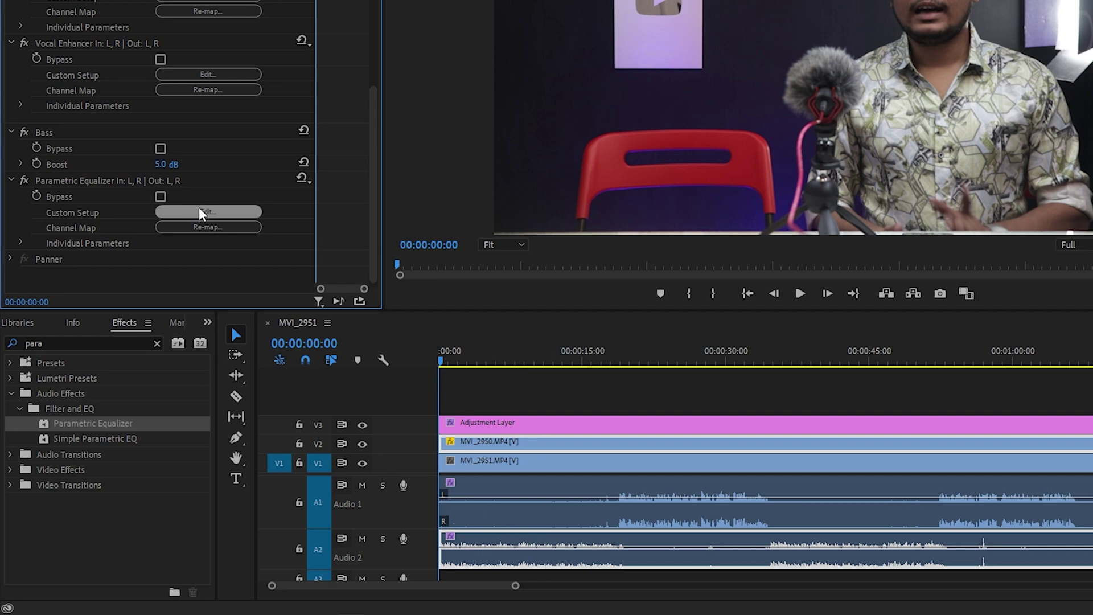
scroll(197, 222, "up", 4)
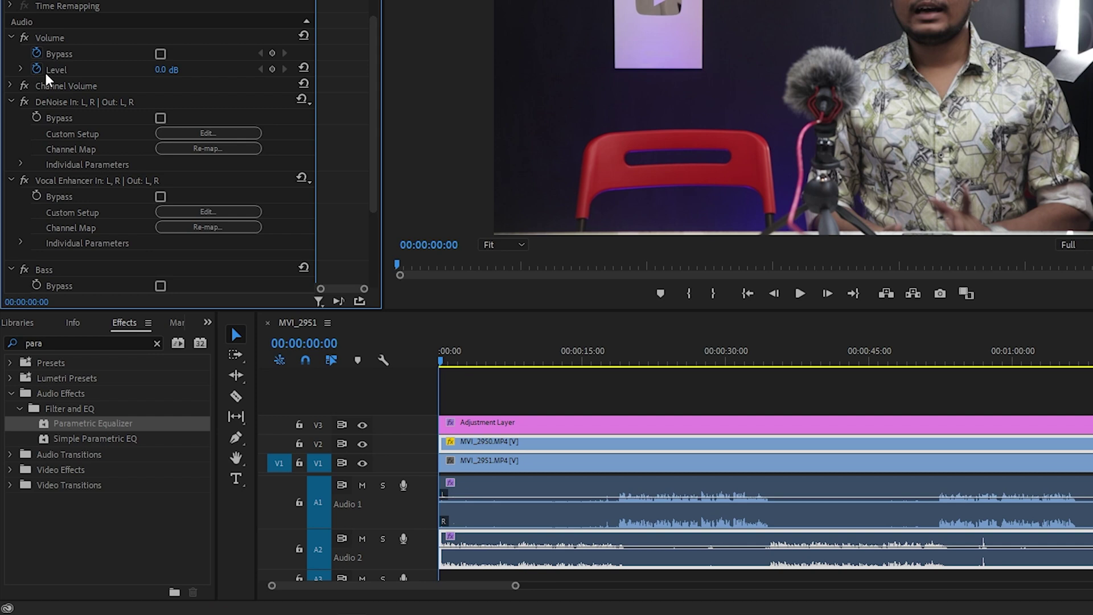
- Disable Level keyframing on Audio 2 and set its volume Level to 5.0 dB
left_click(36, 69)
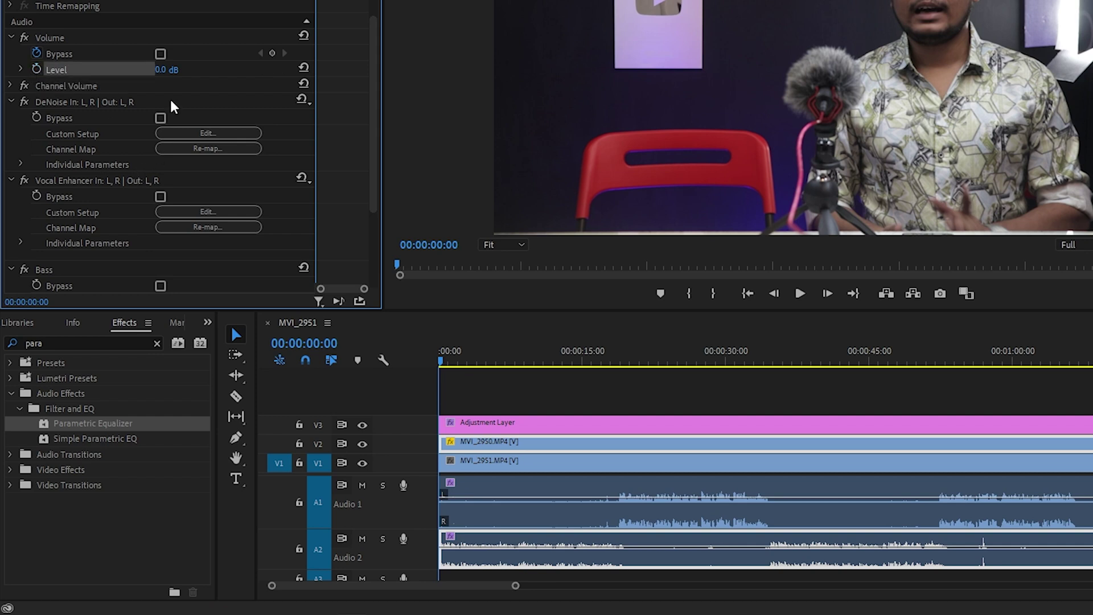
left_click(159, 69)
type("5")
key("Return")
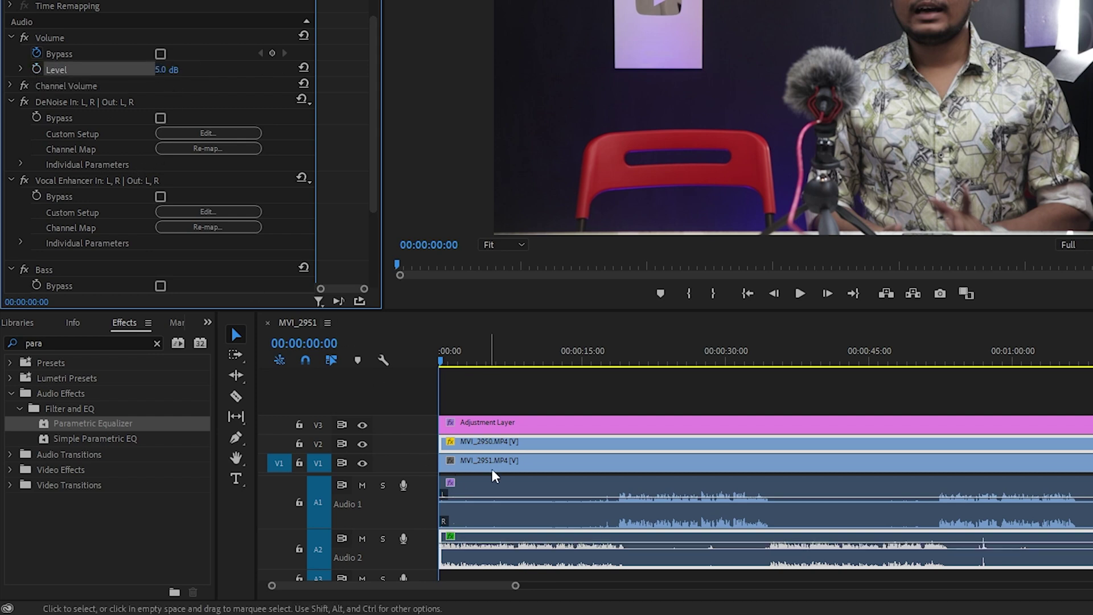
- Set the Audio 1 clip's volume Level to 5.0 dB too and play back to check
left_click(494, 505)
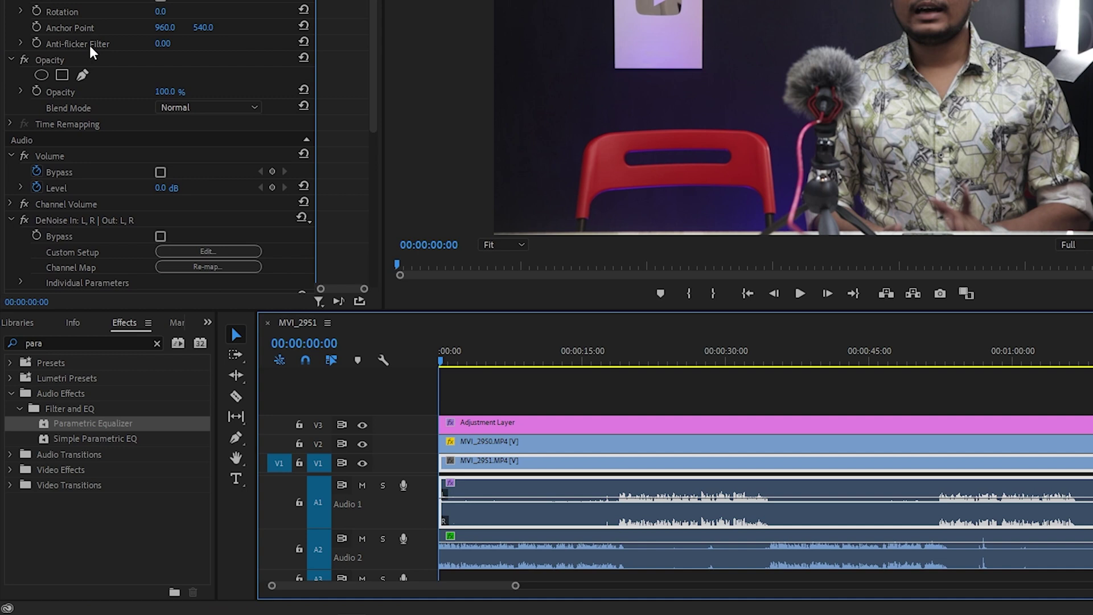
left_click(36, 187)
left_click(163, 188)
type("5")
key("Return")
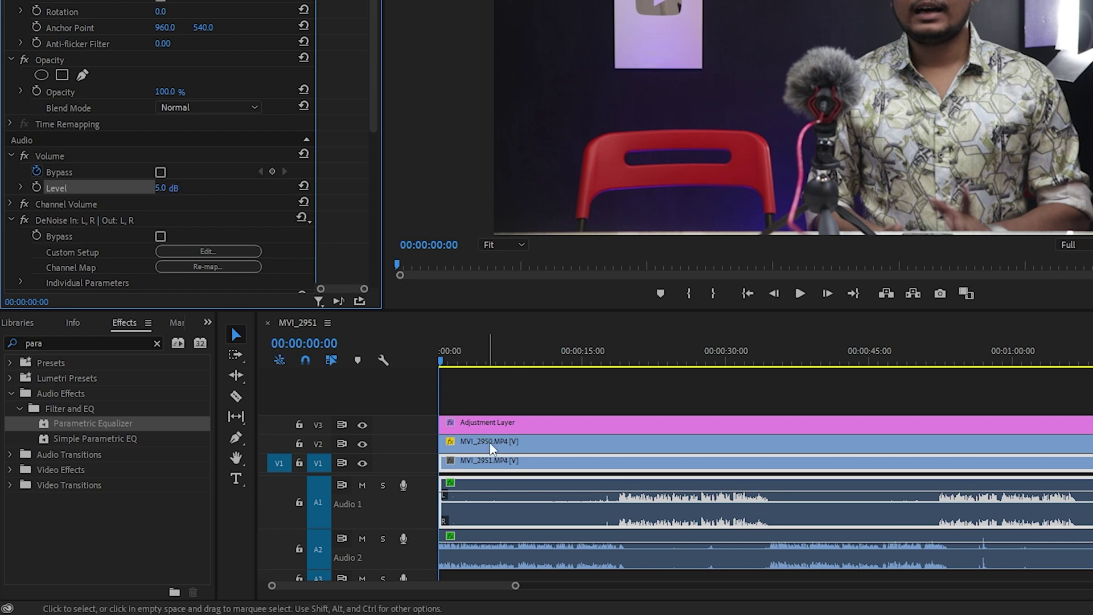
key("space")
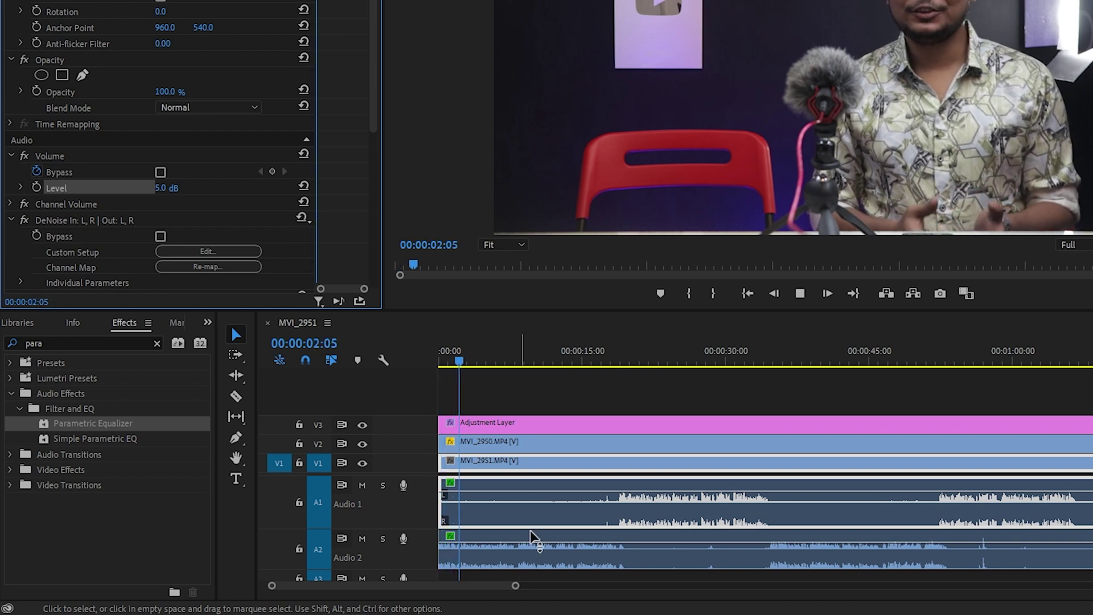
left_click_drag(481, 365, 599, 383)
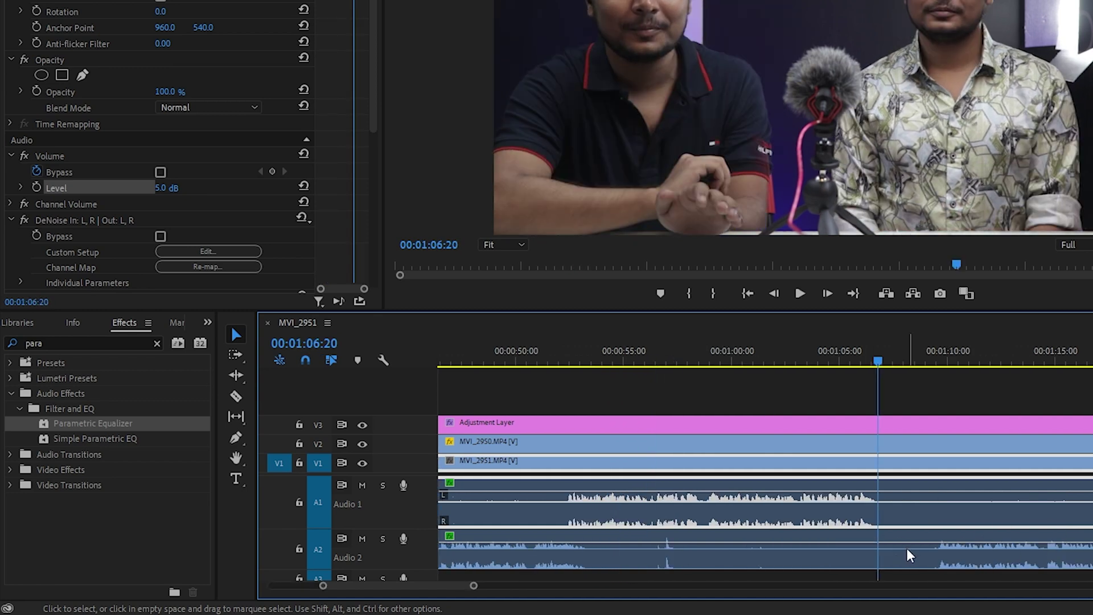
- Razor every track, including the adjustment layer, at two points just after 00:01:06:20
key("c")
left_click(878, 555, "shift")
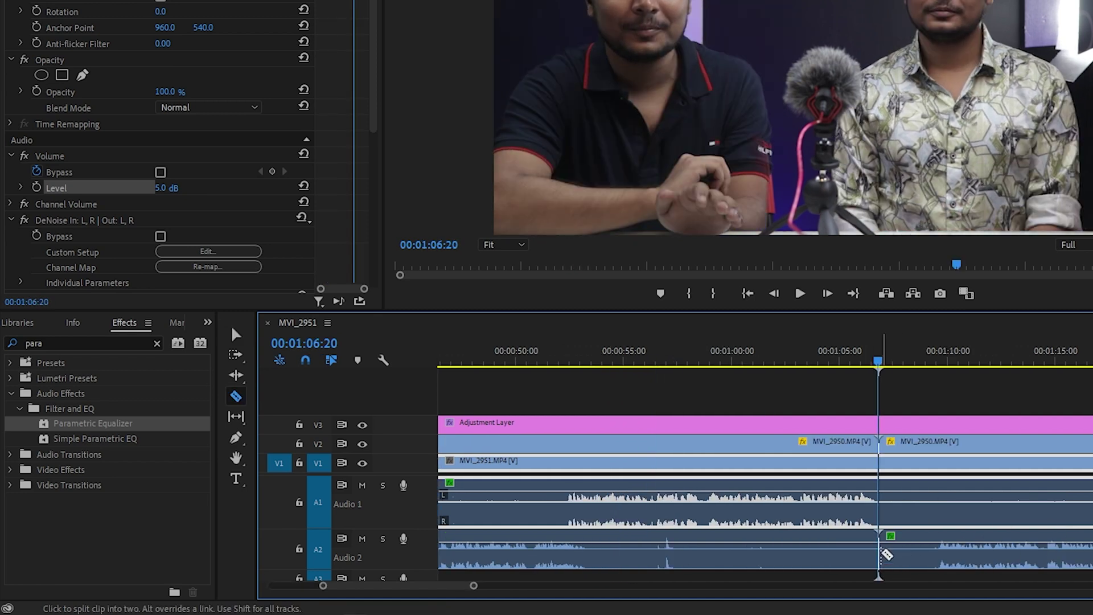
left_click(935, 549)
left_click(929, 507)
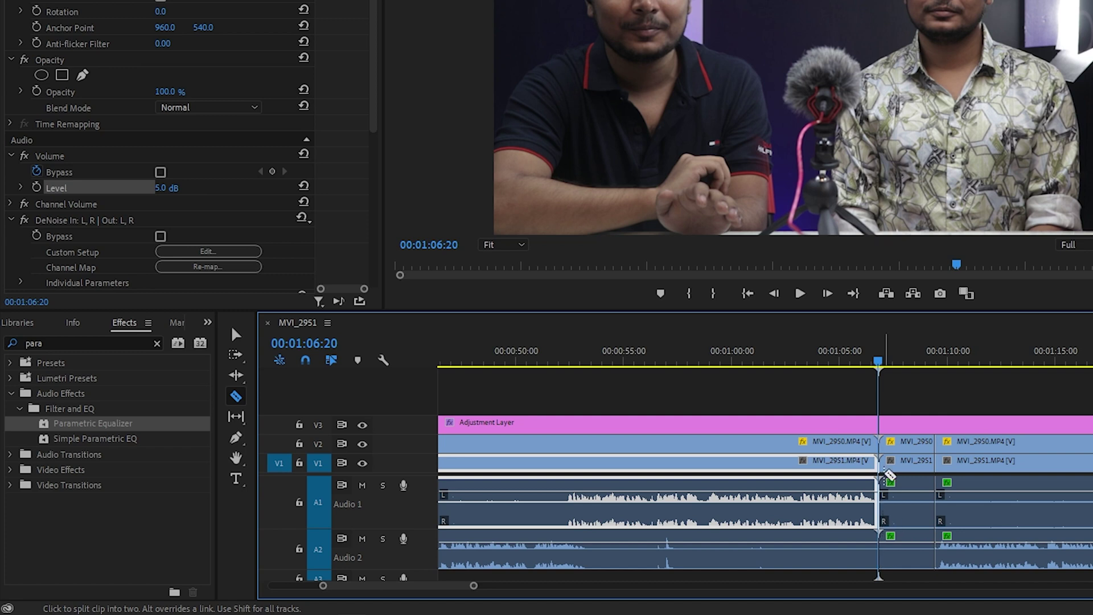
left_click(885, 425)
left_click(934, 529, "shift")
- Delete the short middle piece on all tracks and ripple-delete the remaining gap
key("v")
left_click_drag(922, 576, 904, 421)
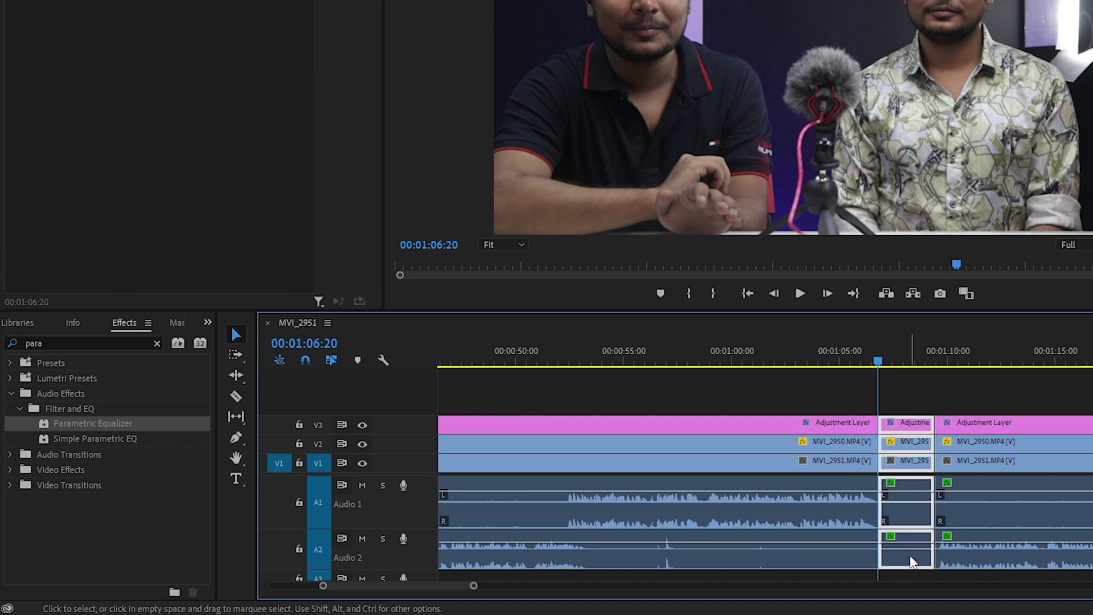
key("Delete")
right_click(908, 467)
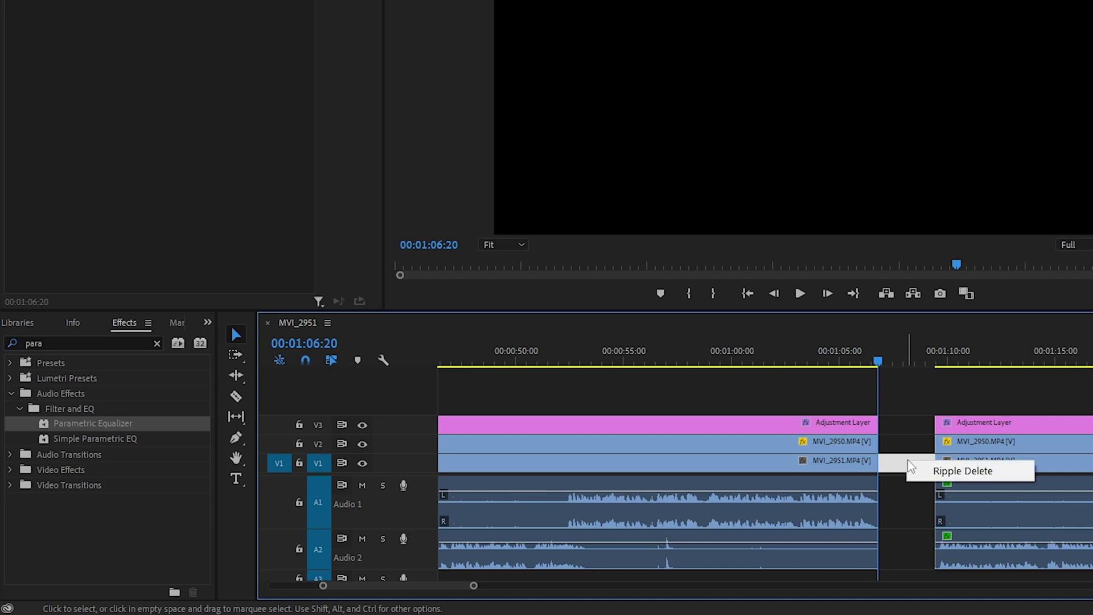
left_click(933, 473)
key("space")
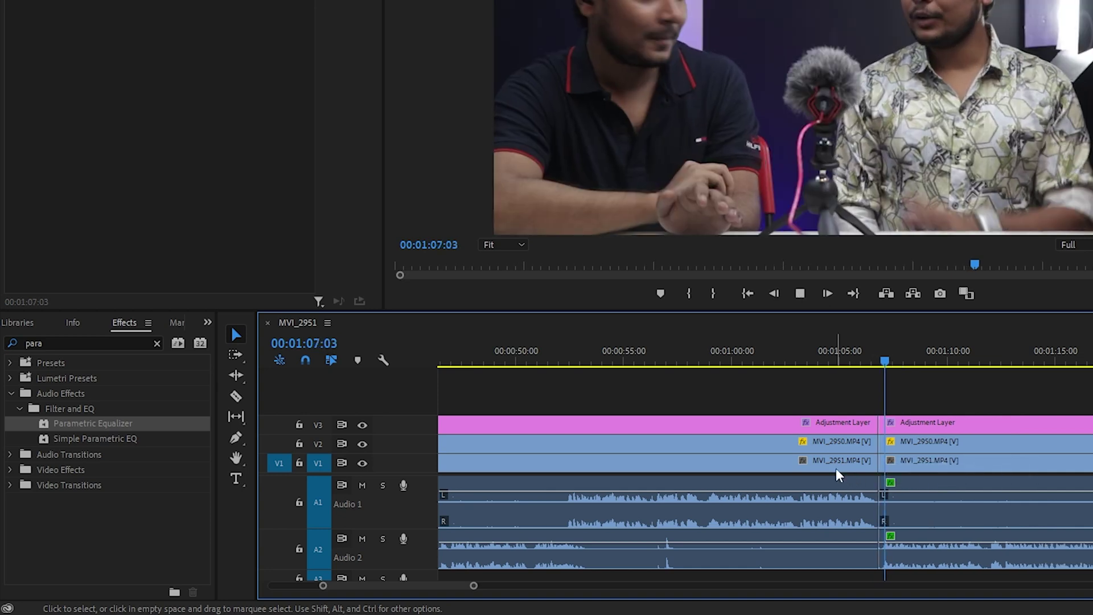
left_click_drag(474, 585, 599, 585)
left_click(842, 500)
left_click_drag(858, 350, 891, 351)
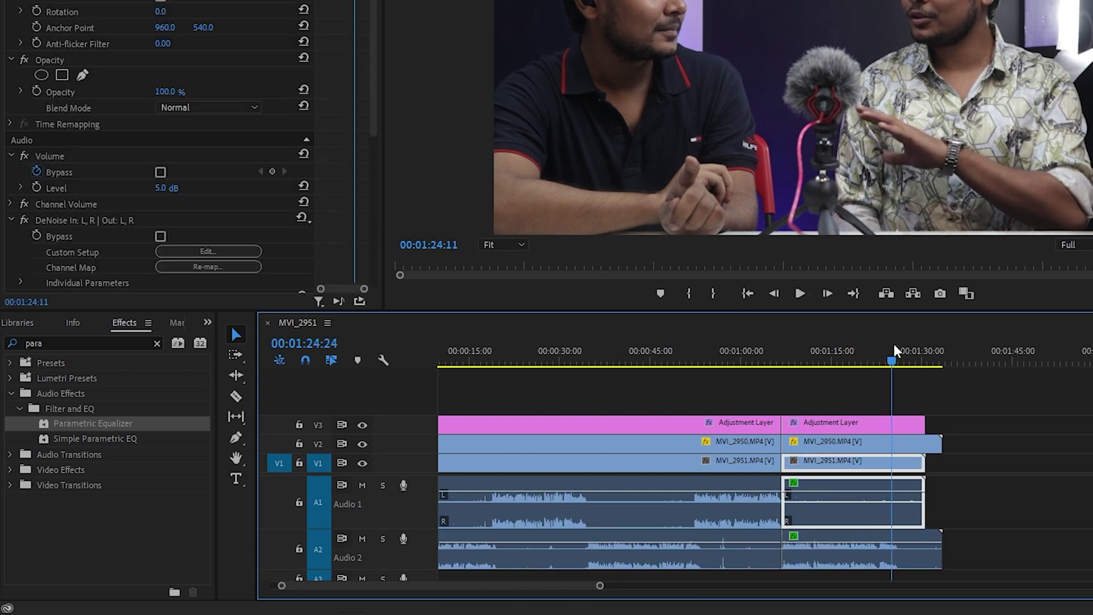
- Select every clip in the sequence and nest them as 'Nested Sequence 01'
left_click_drag(601, 586, 514, 585)
left_click(812, 361)
left_click_drag(664, 571, 439, 391)
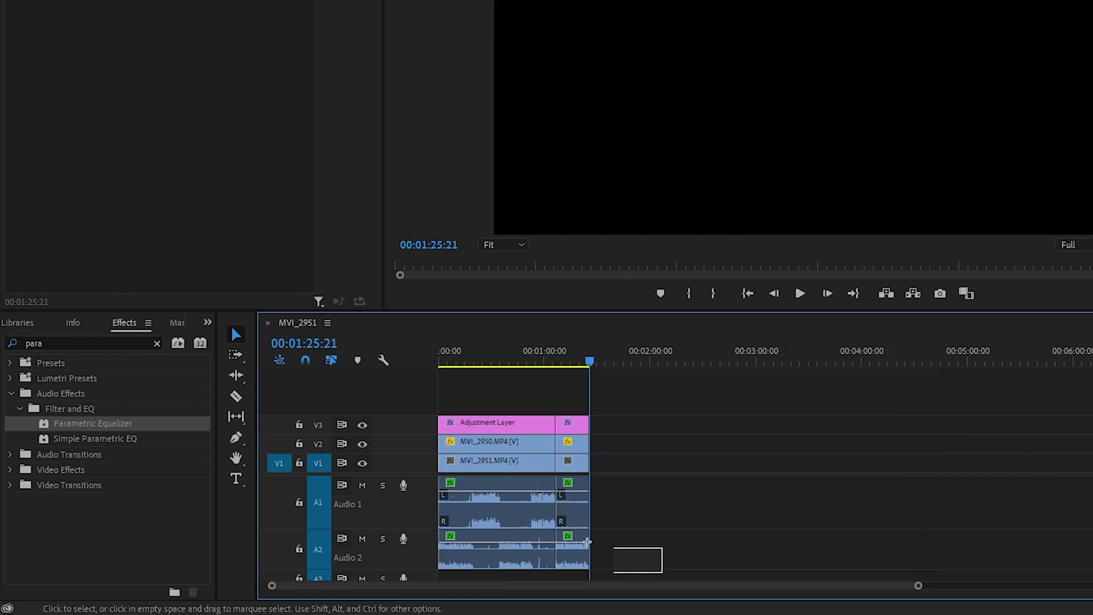
right_click(498, 468)
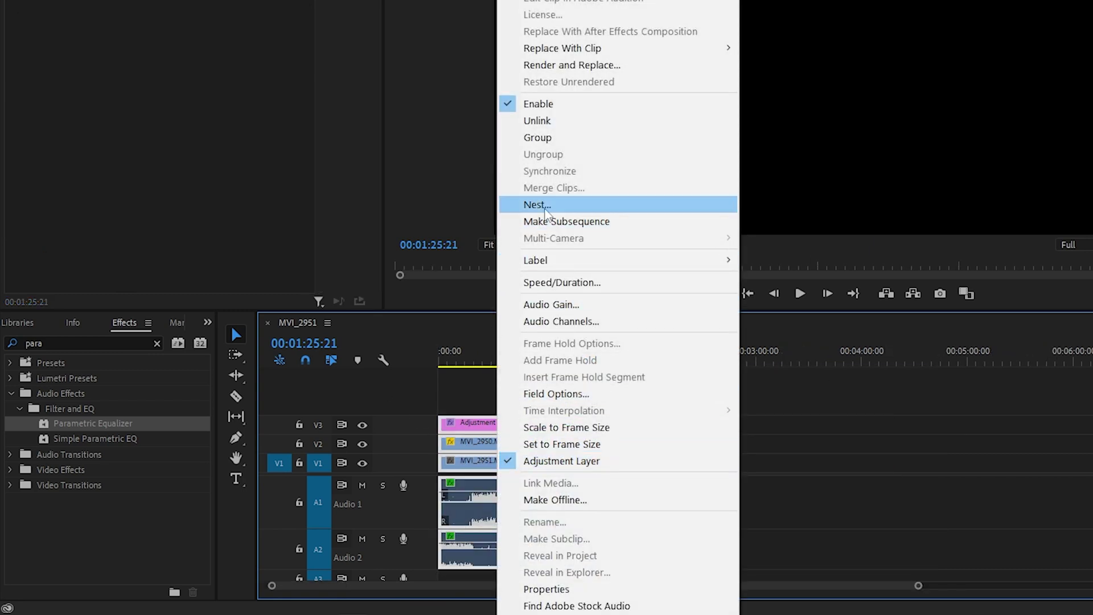
left_click(551, 206)
left_click(684, 228)
left_click_drag(512, 362, 437, 364)
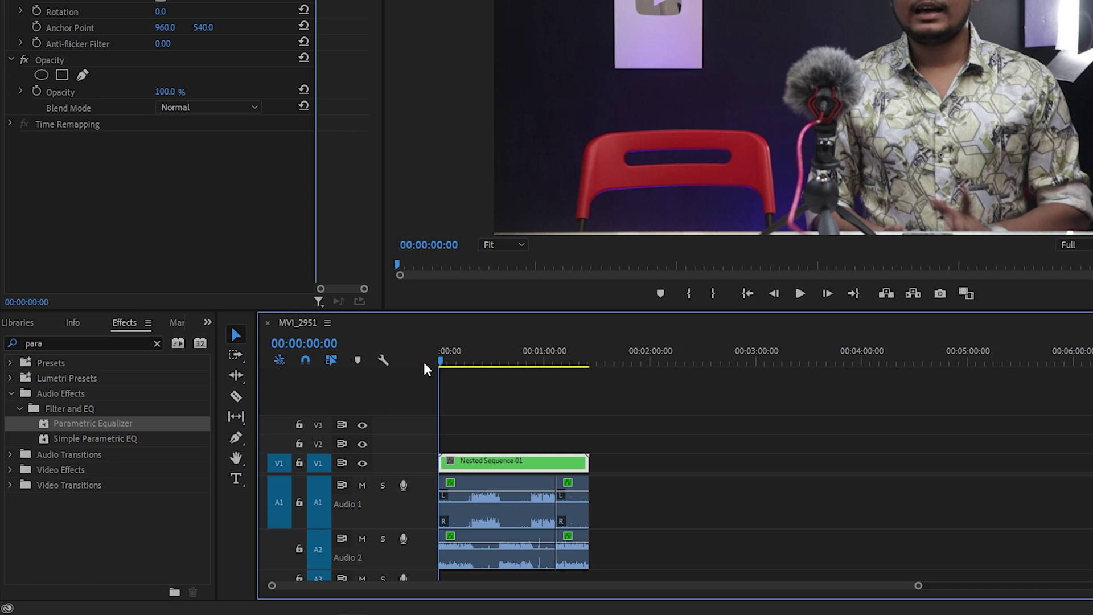
- Play the nested sequence, widen the timeline and park the playhead near 00:00:20:13
key("space")
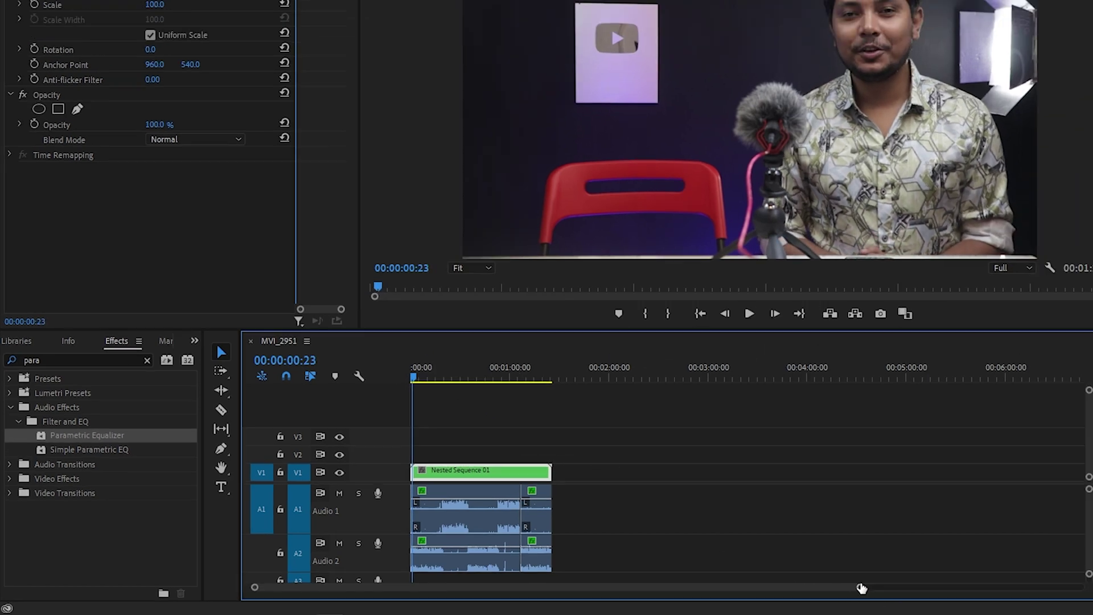
left_click_drag(861, 588, 598, 587)
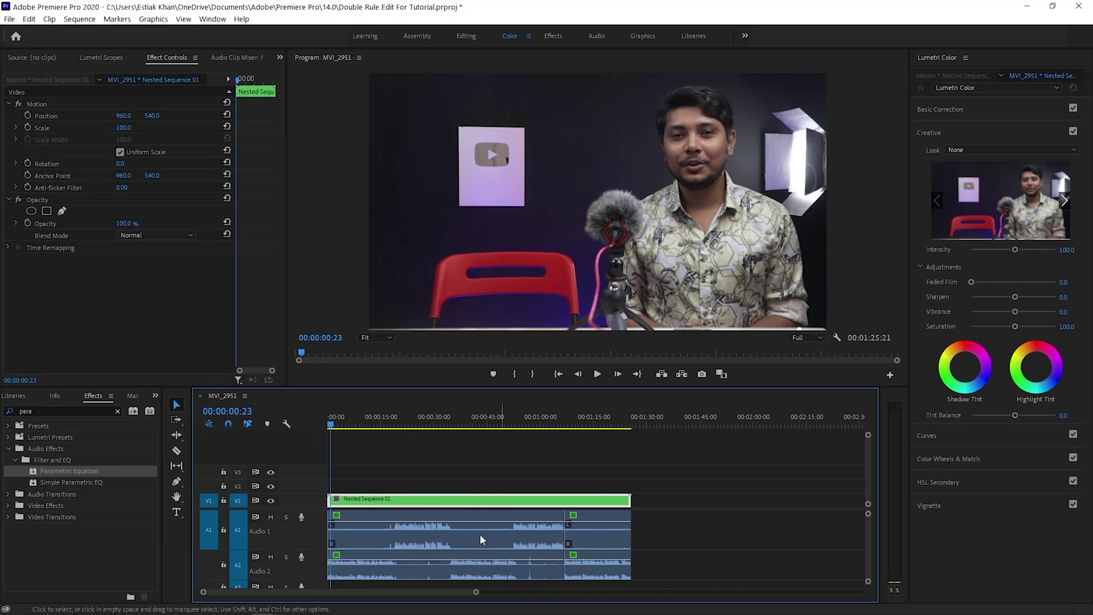
left_click(384, 424)
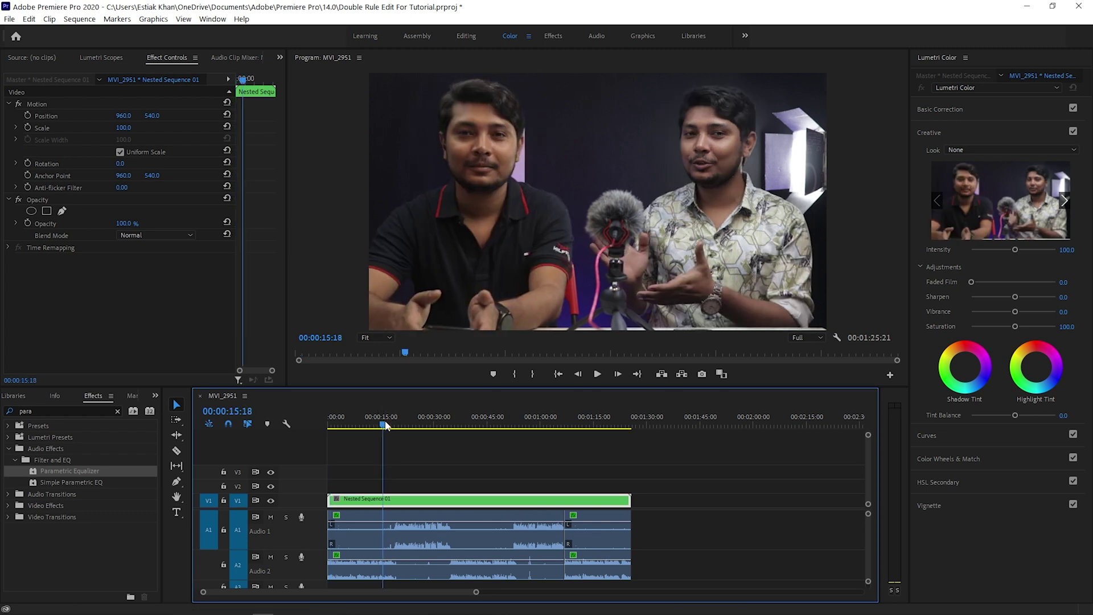
left_click_drag(385, 426, 396, 426)
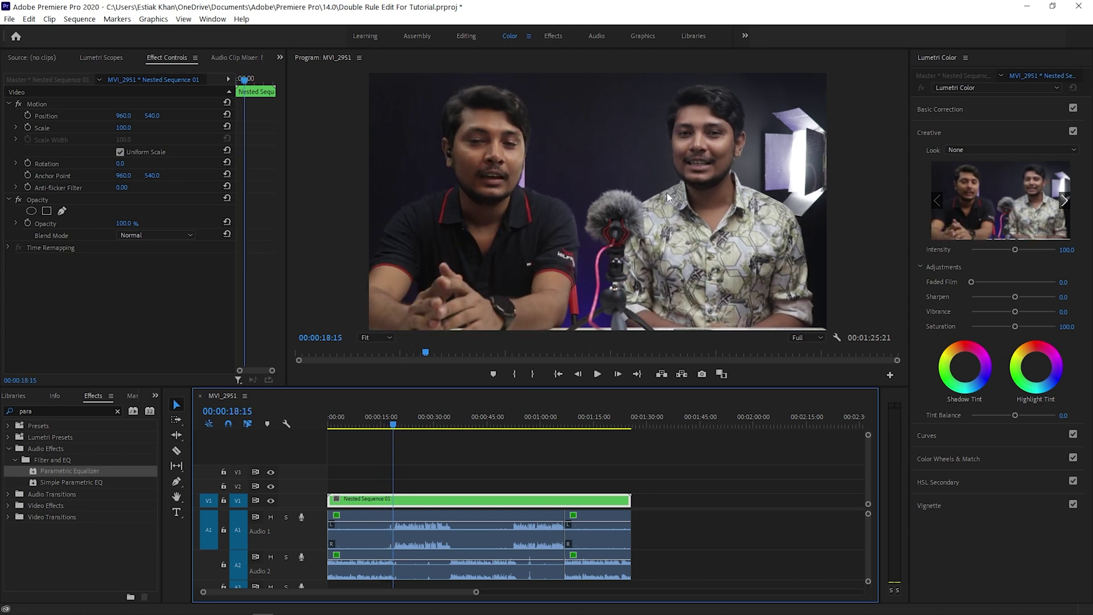
left_click_drag(394, 420, 401, 426)
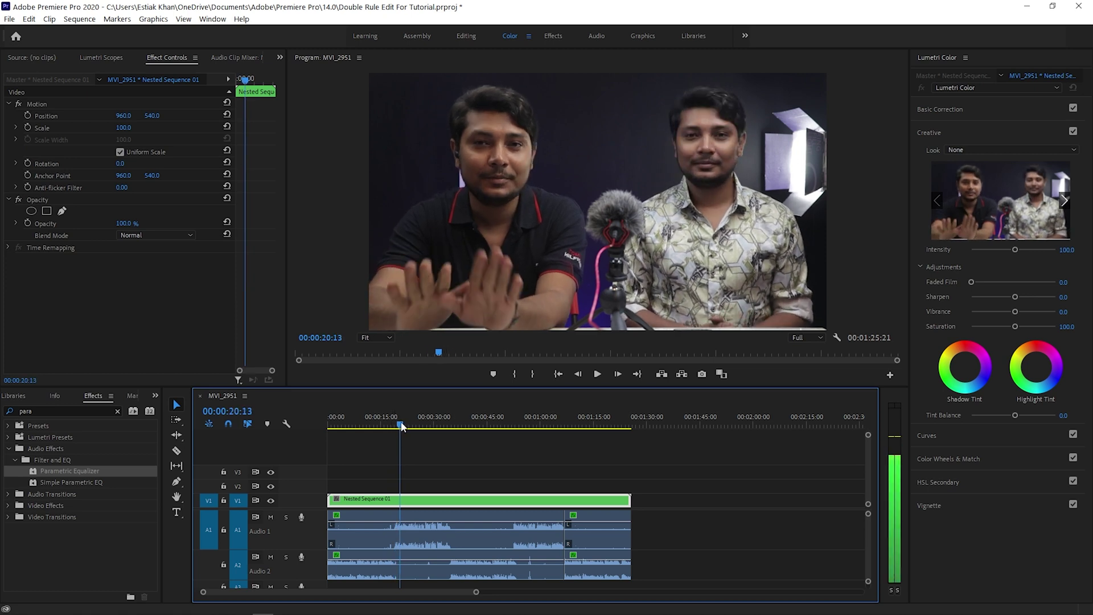
- Razor the V1 nested clip near 00:00:20:13 and again at 00:00:23:11
key("c")
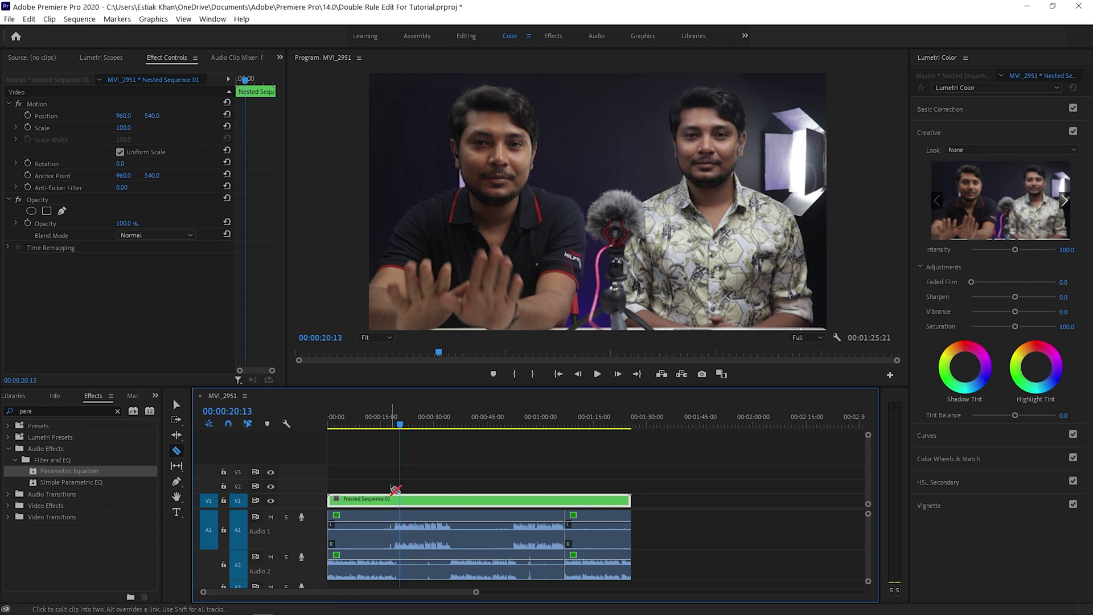
left_click(403, 501)
left_click(405, 425)
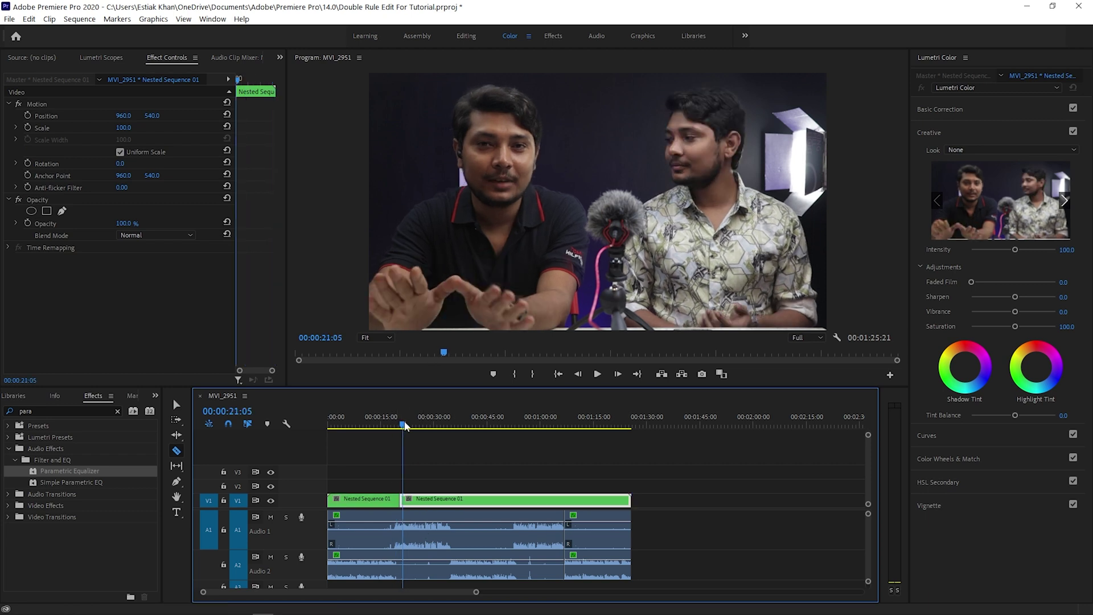
key("space")
key("space")
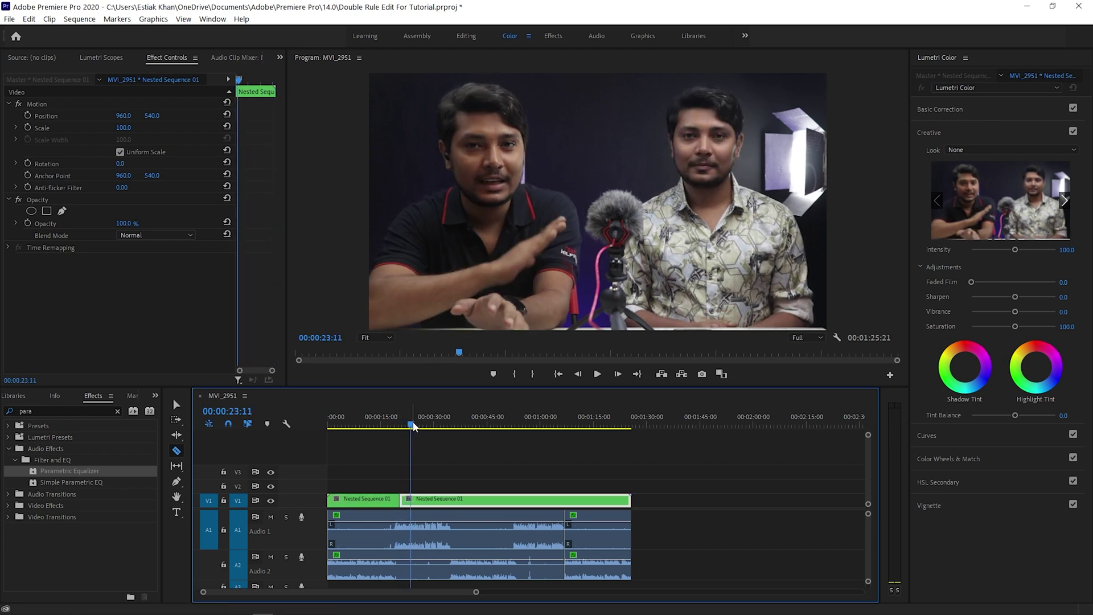
left_click(413, 498)
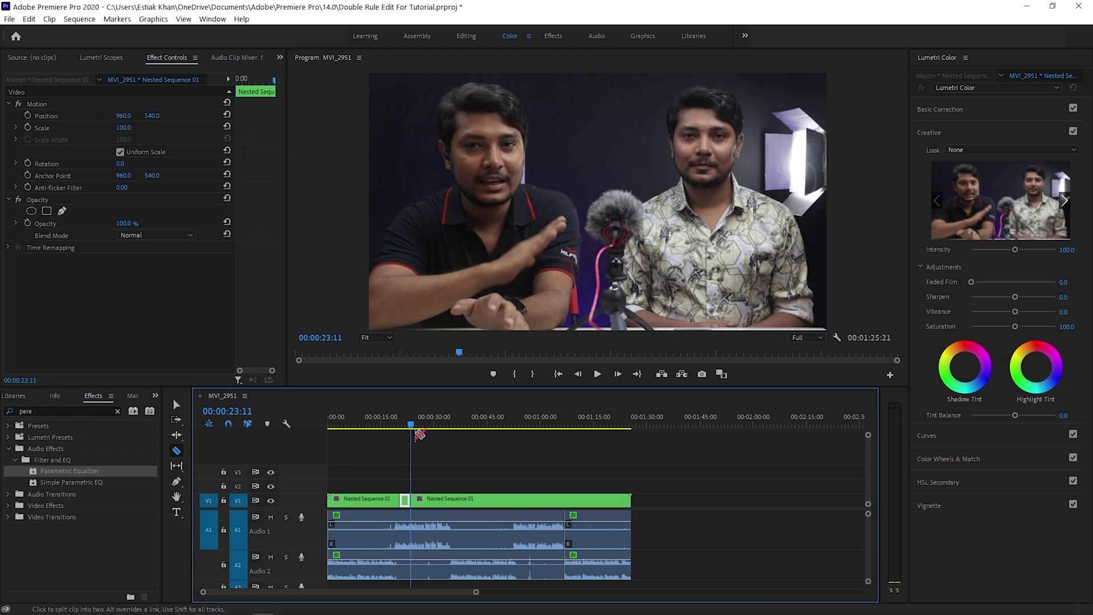
- Add further cuts near 49 and 67 seconds to isolate short punch-in pieces
left_click_drag(419, 434, 503, 443)
left_click(503, 499)
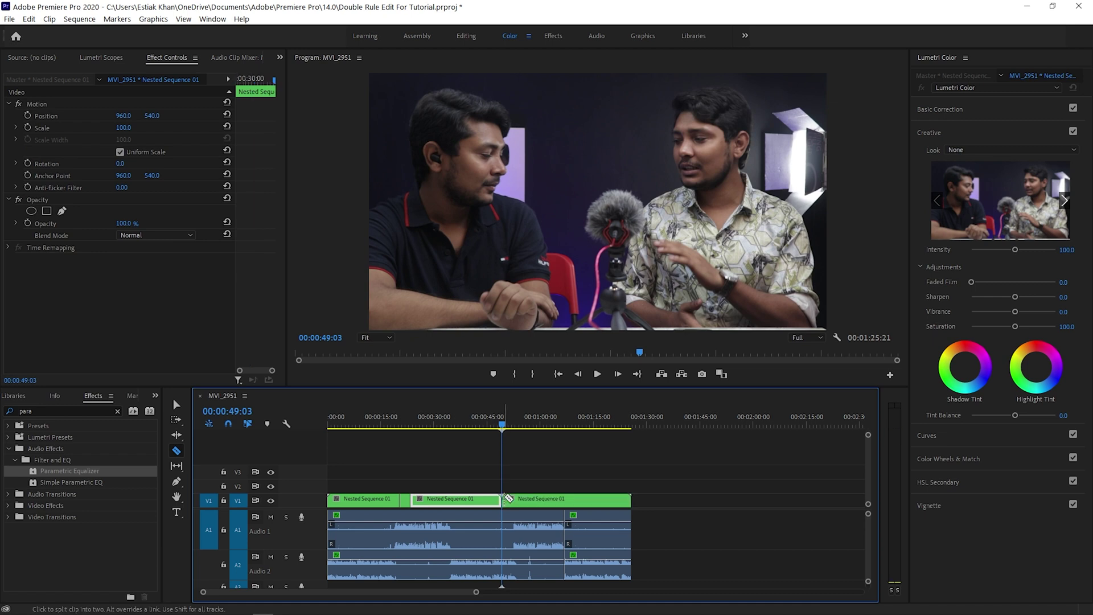
left_click(506, 428)
left_click(517, 499)
left_click(580, 499)
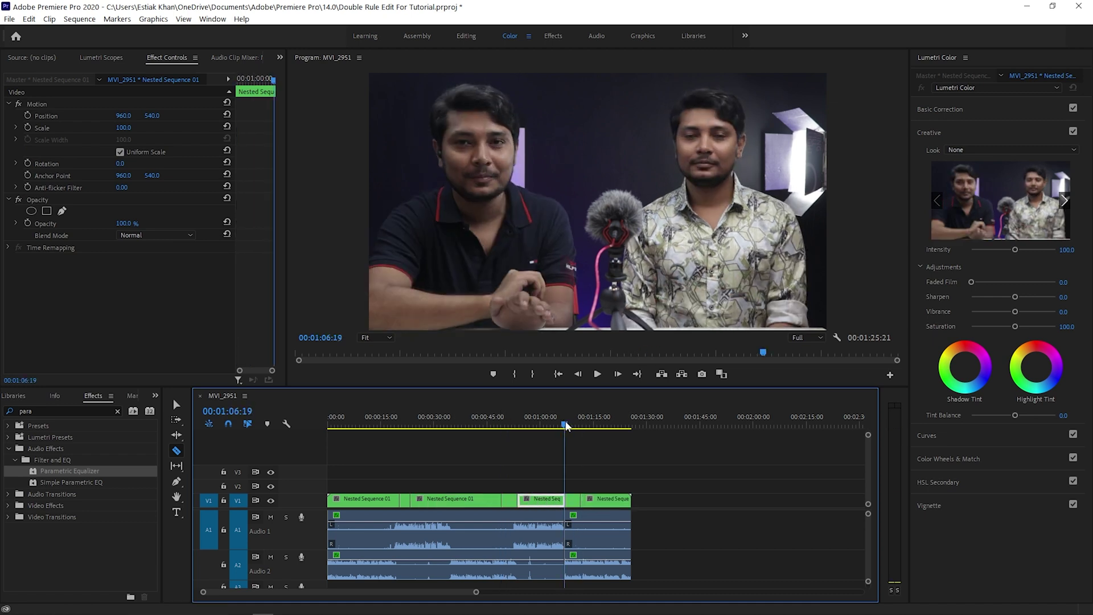
left_click(400, 428)
key("v")
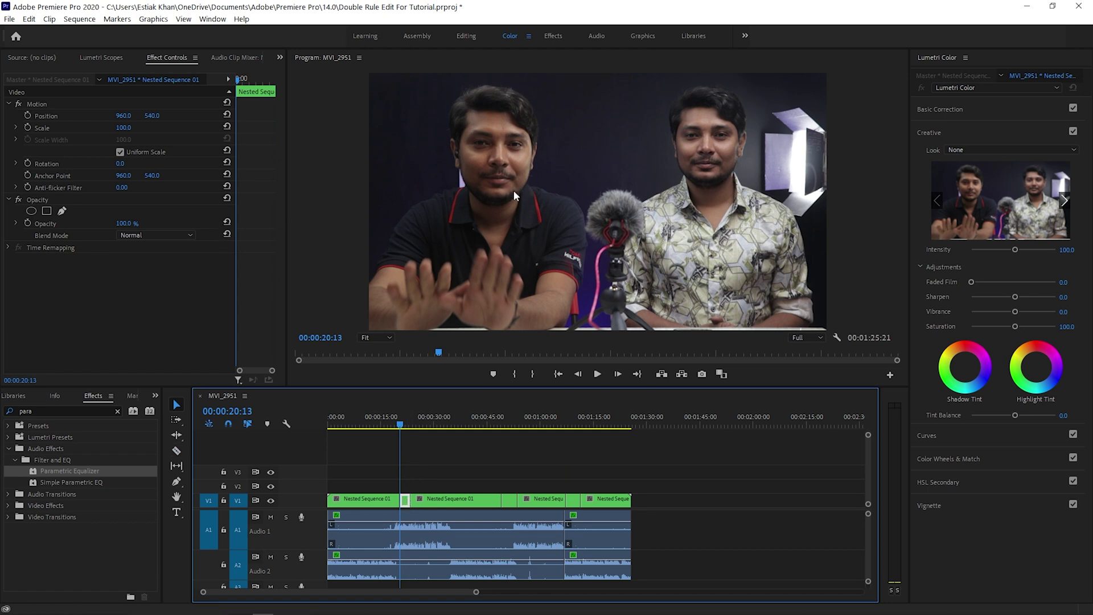
- Anchor the 20-second piece top-left, scale it to 154.3, and preview the punch-in
left_click(596, 219)
left_click_drag(596, 219, 368, 74)
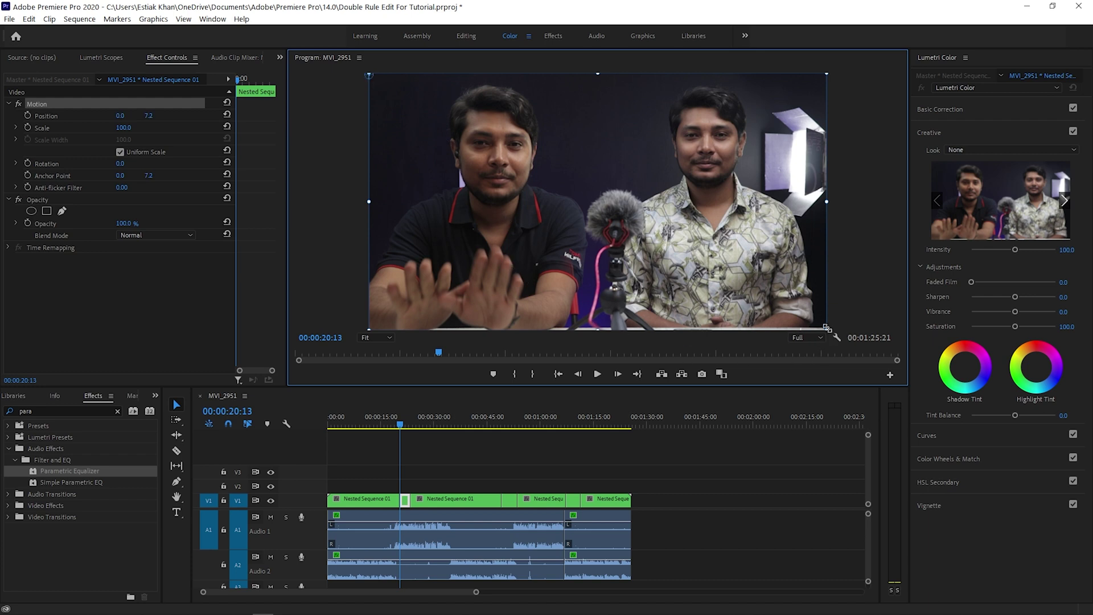
left_click_drag(826, 329, 942, 507)
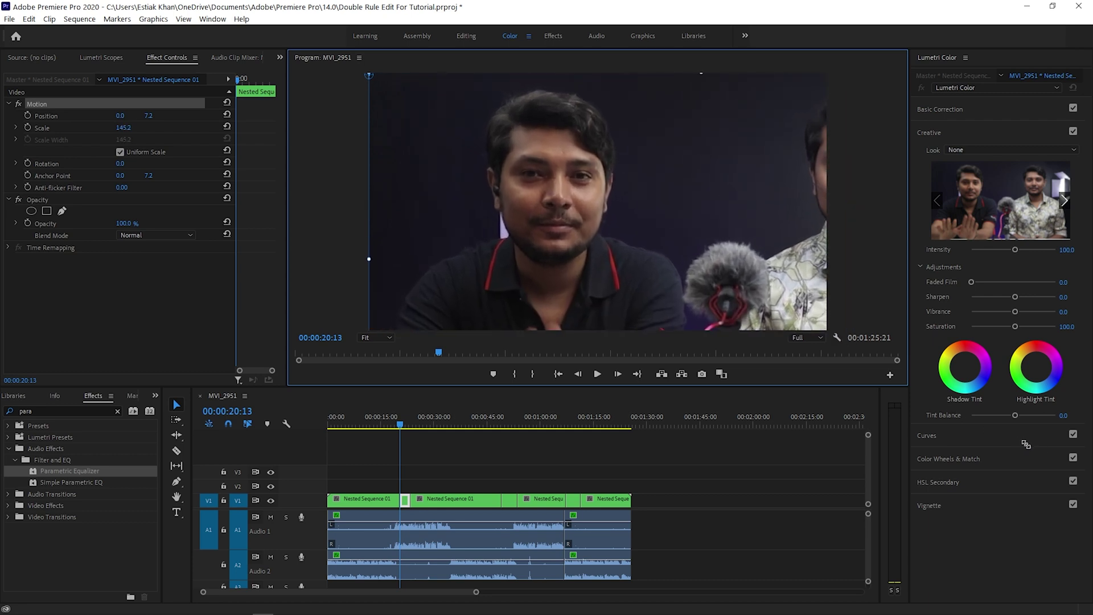
key("space")
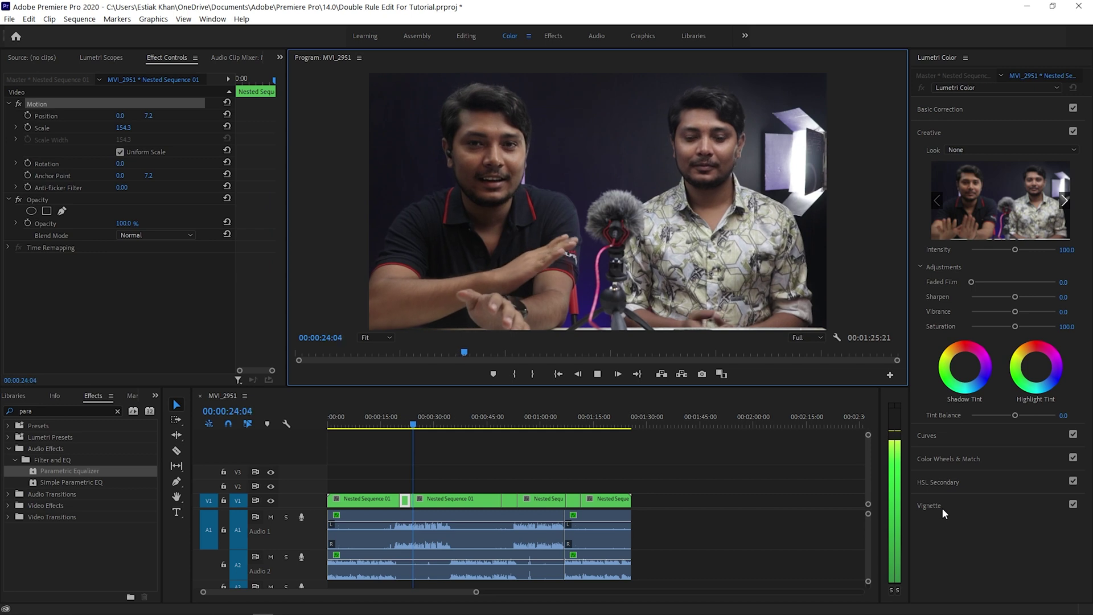
key("space")
- Select and review the short clip near 00:00:49
left_click(498, 417)
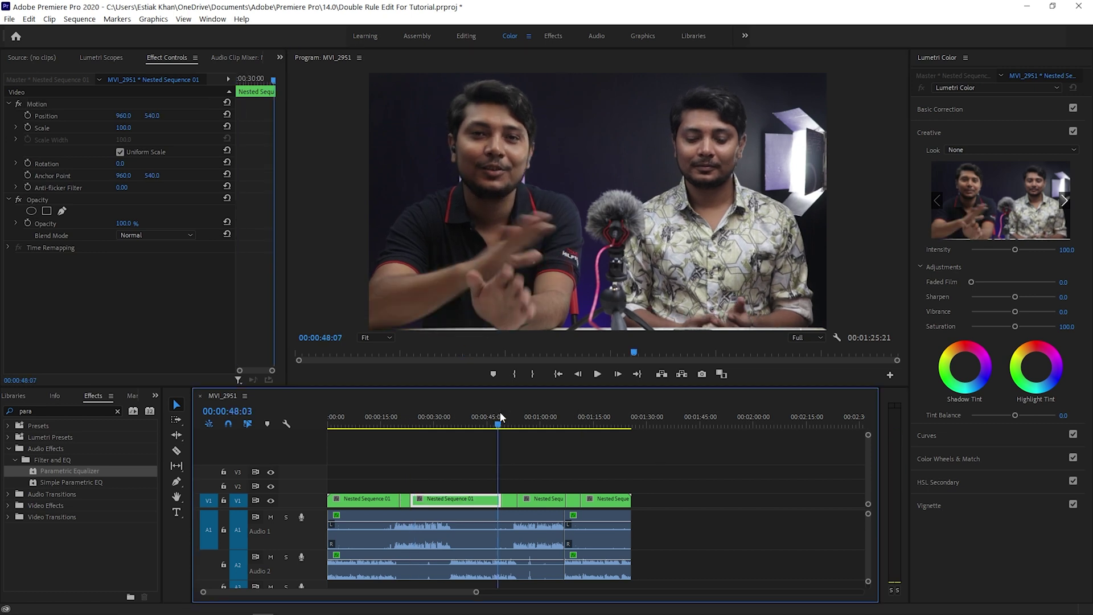
left_click(511, 499)
key("space")
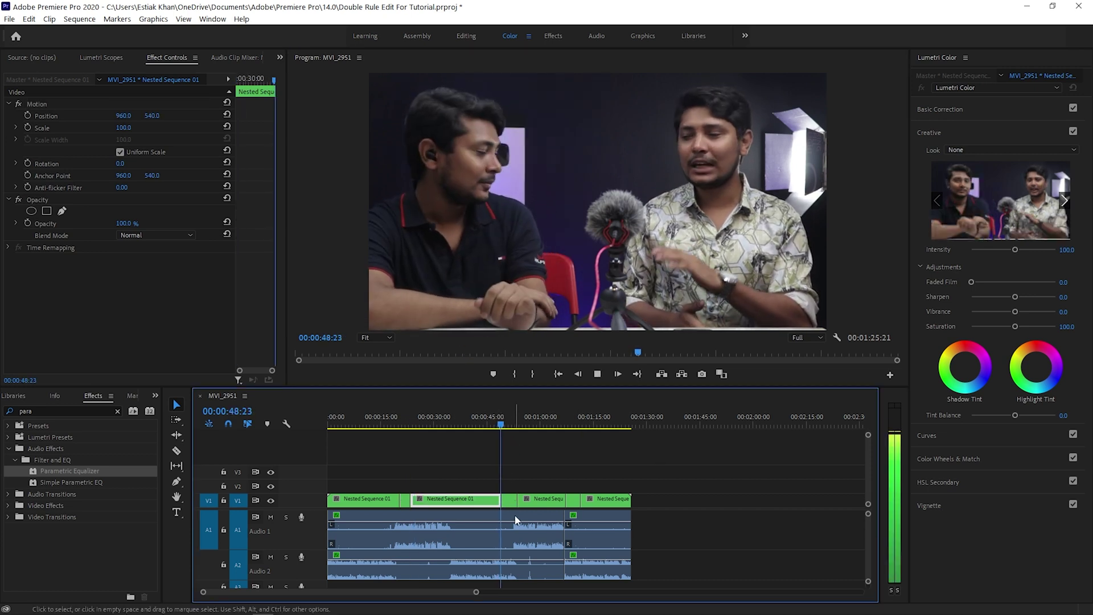
key("space")
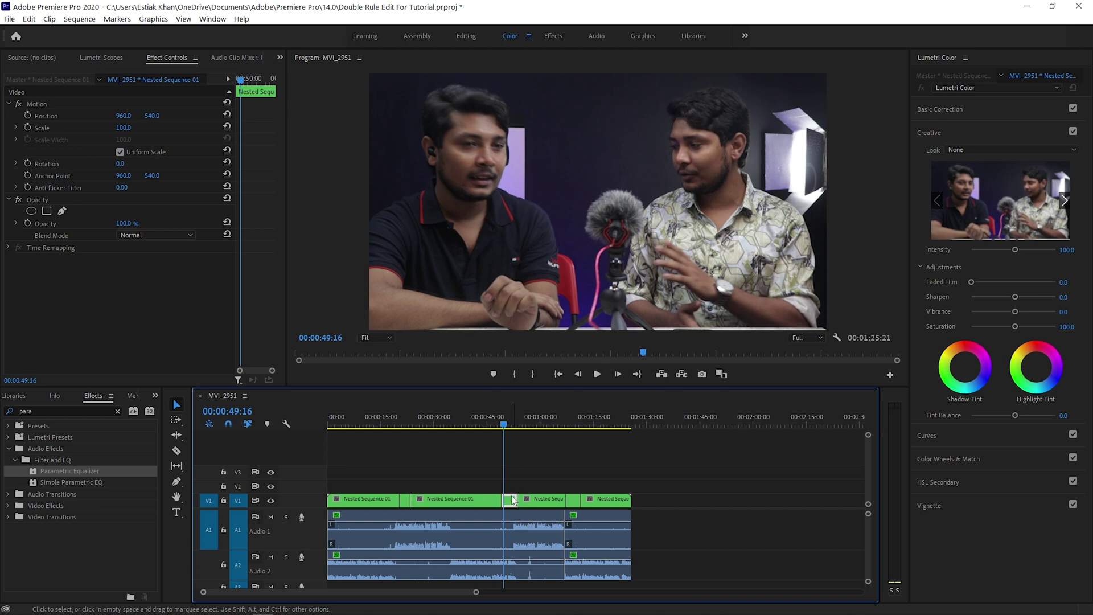
- Anchor that clip top-right and scale it to 143.9 on the right presenter, then preview
double_click(537, 292)
left_click_drag(598, 202, 827, 74)
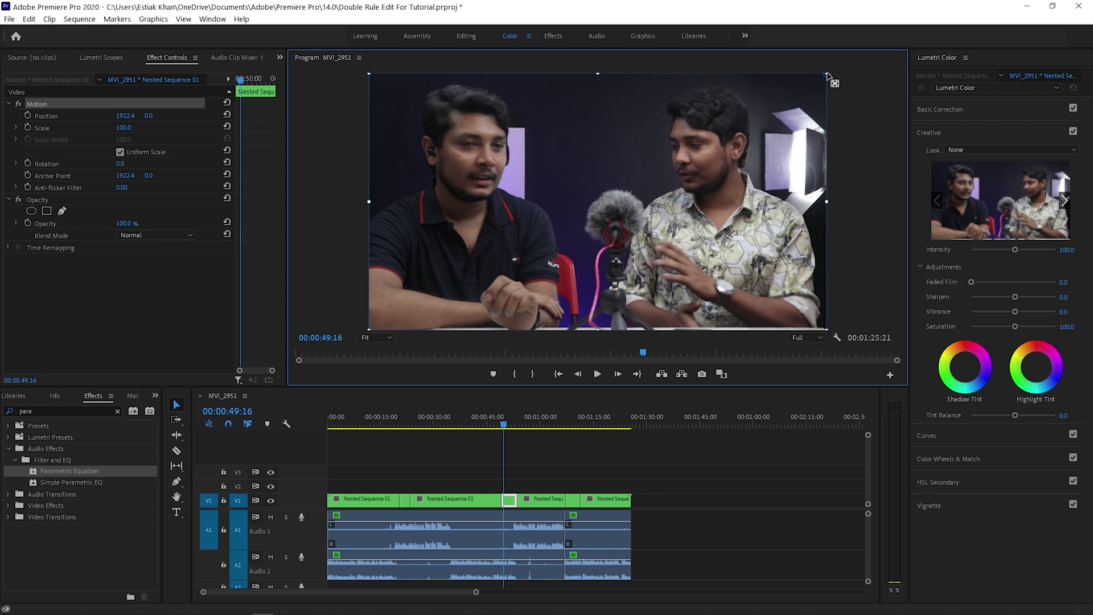
left_click_drag(827, 76, 826, 78)
left_click_drag(370, 330, 106, 439)
left_click(495, 419)
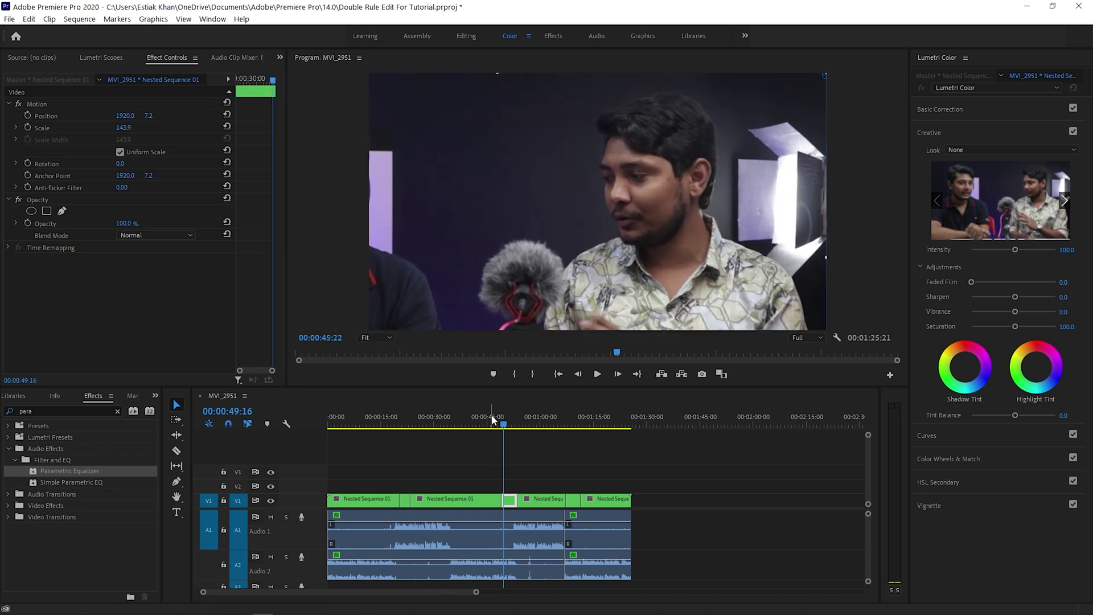
key("space")
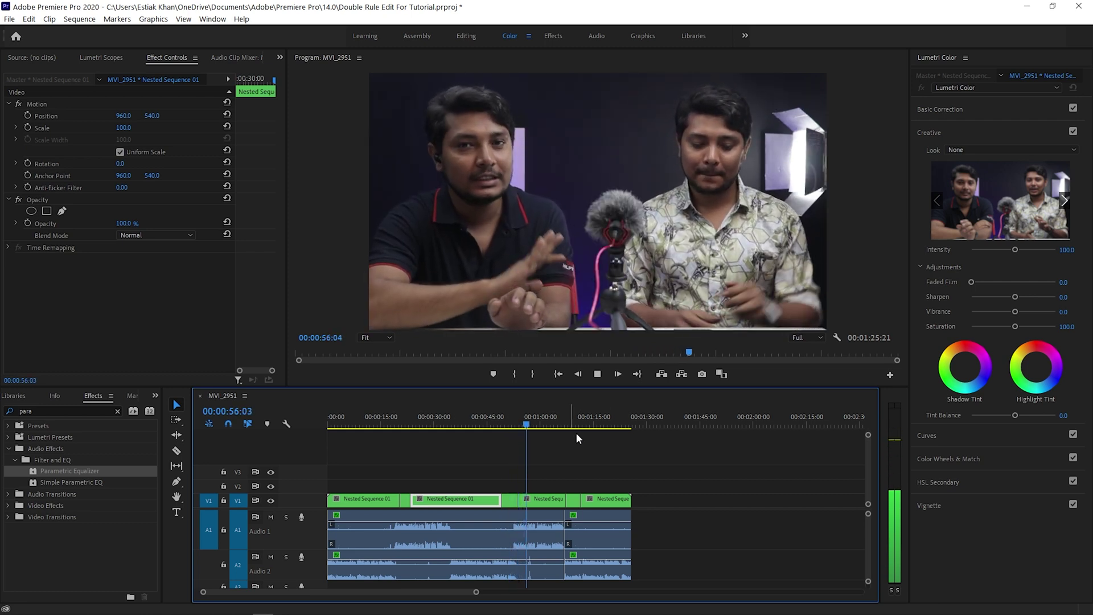
- Anchor the 01:07 clip top-right and scale it to about 149.6 on the right speaker
left_click_drag(576, 416, 570, 423)
key("space")
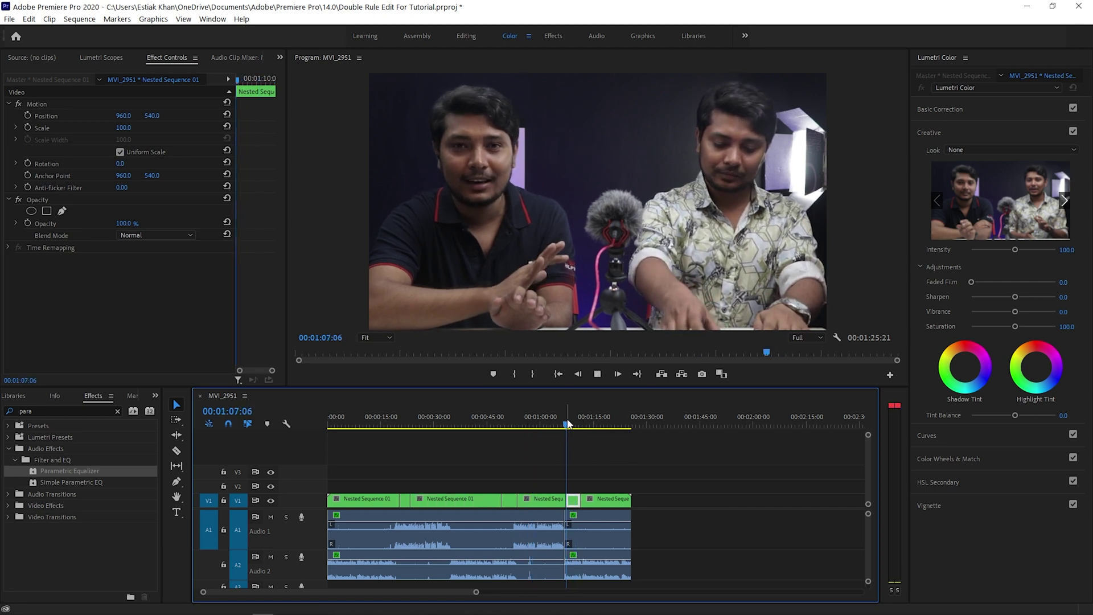
key("space")
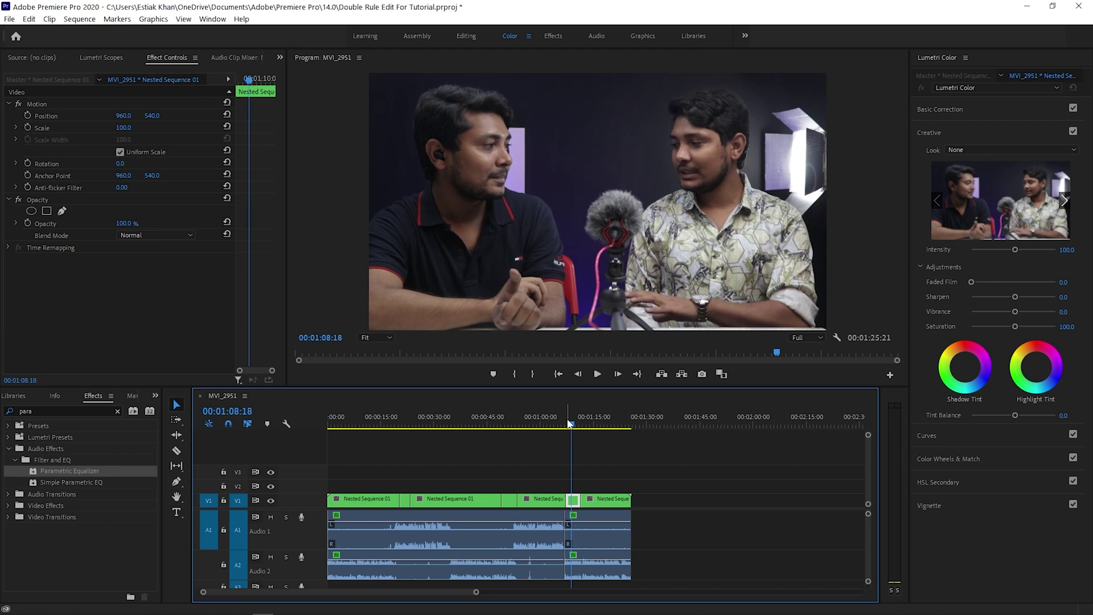
left_click_drag(571, 428, 569, 433)
left_click(595, 236)
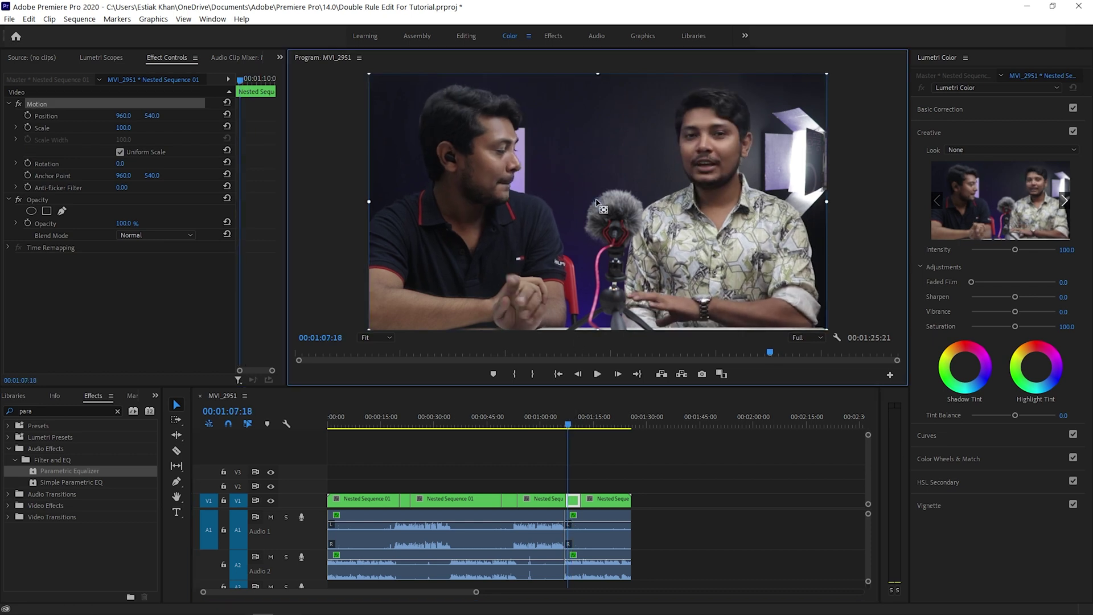
left_click_drag(713, 120, 828, 76)
left_click_drag(368, 329, 75, 438)
key("space")
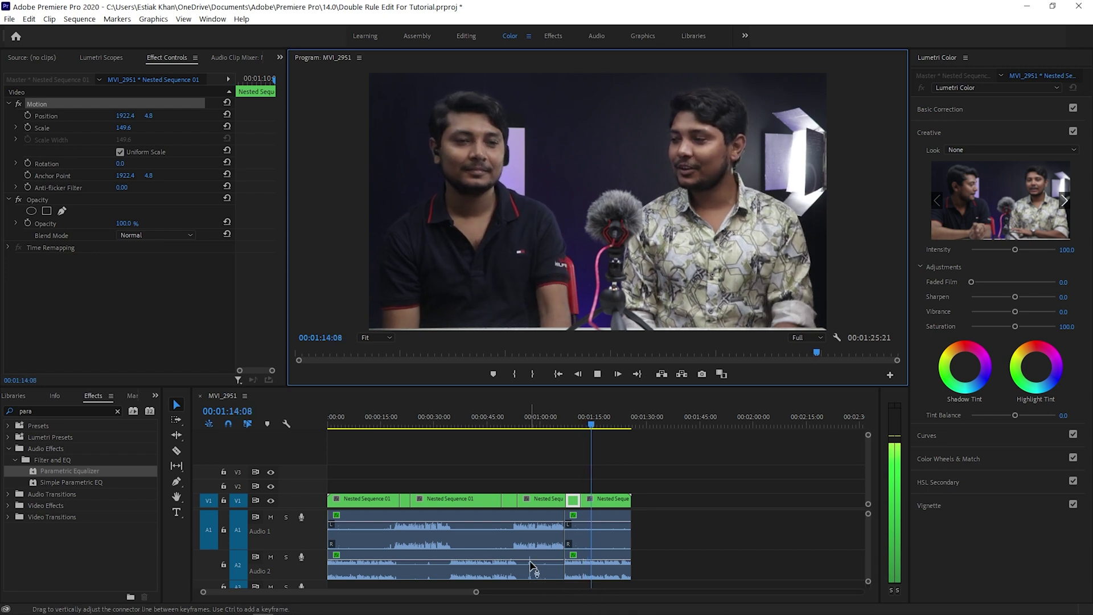
- Split the last clip at 01:16:00 and scale the final piece to 103.1
key("space")
key("ctrl+k")
left_click(598, 262)
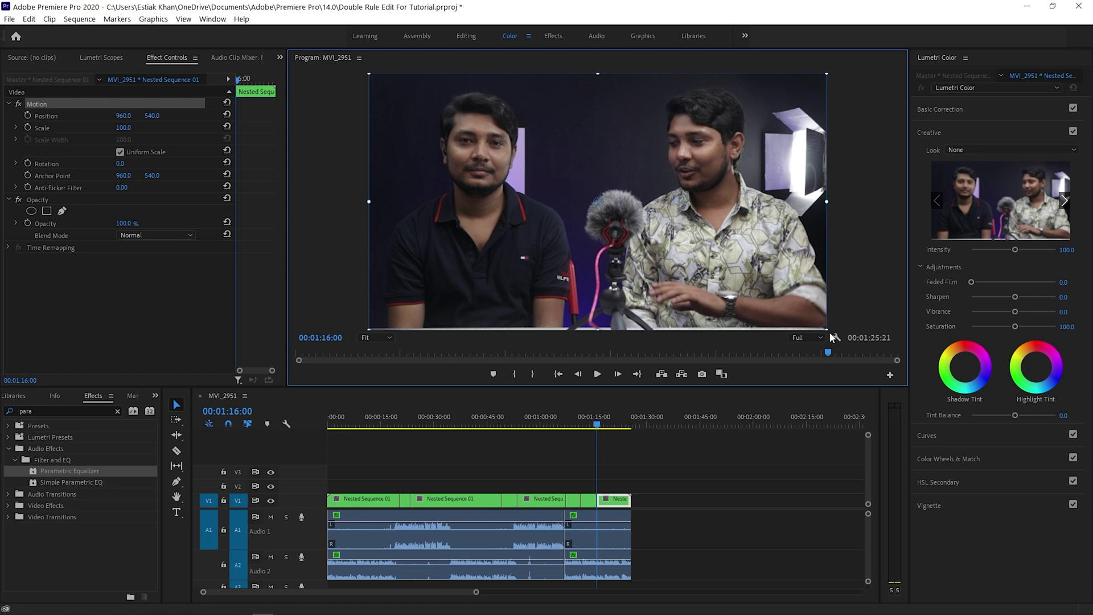
left_click_drag(829, 331, 835, 330)
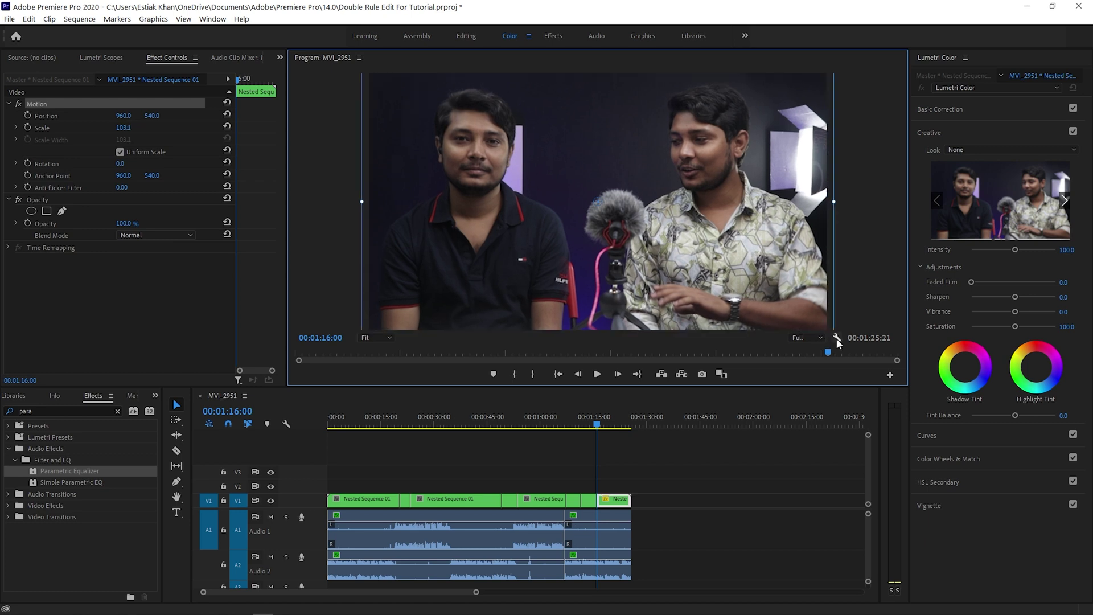
key("space")
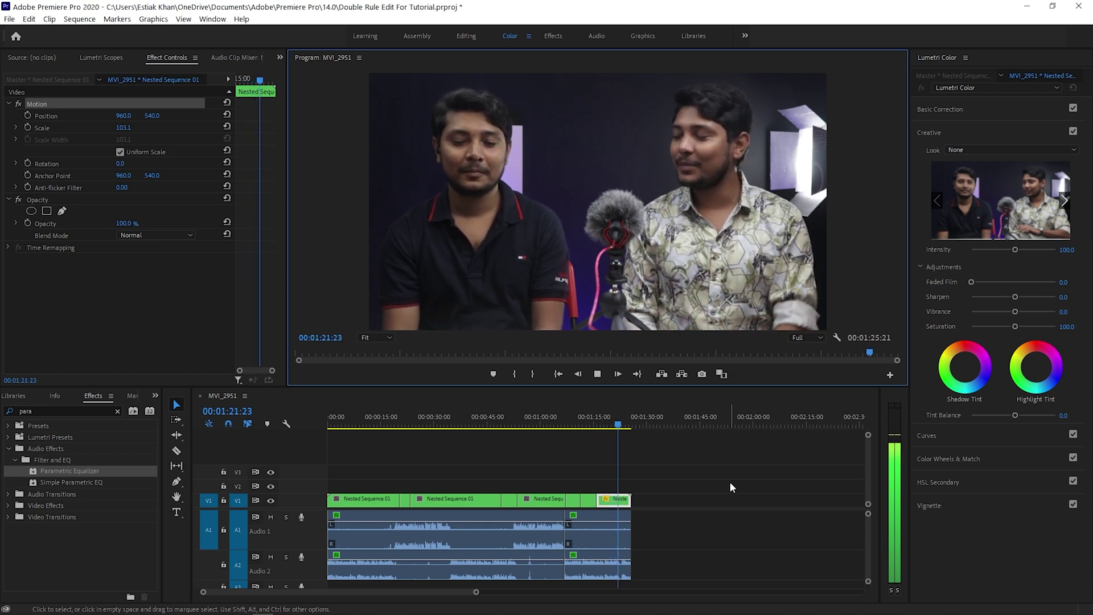
key("space")
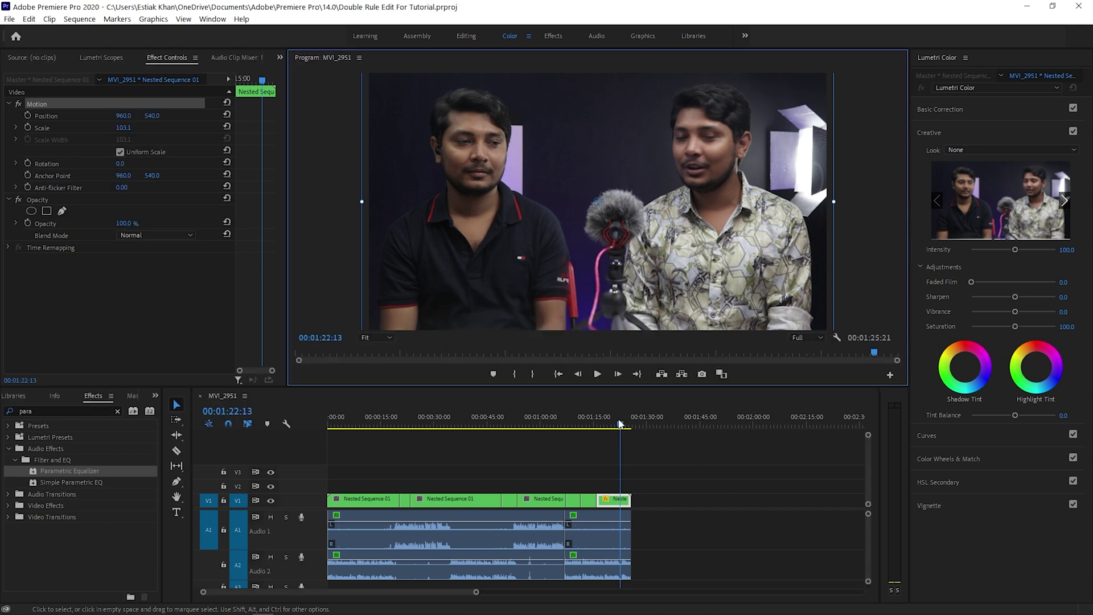
key("Home")
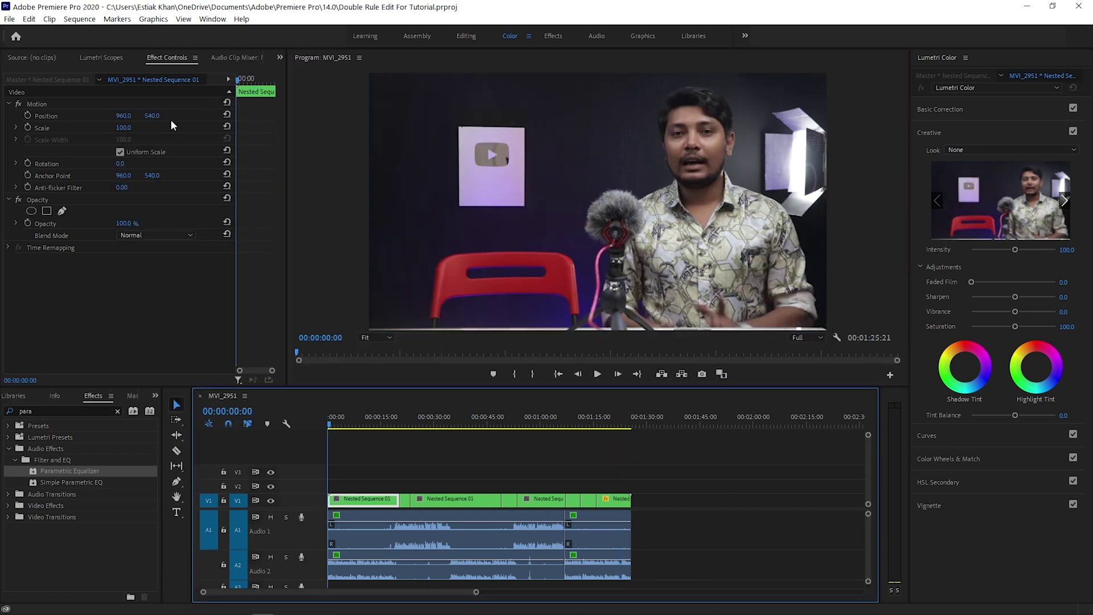
- Set up the H.264 export as My Double Rule Video.mp4 with Render at Maximum Depth enabled
left_click(9, 18)
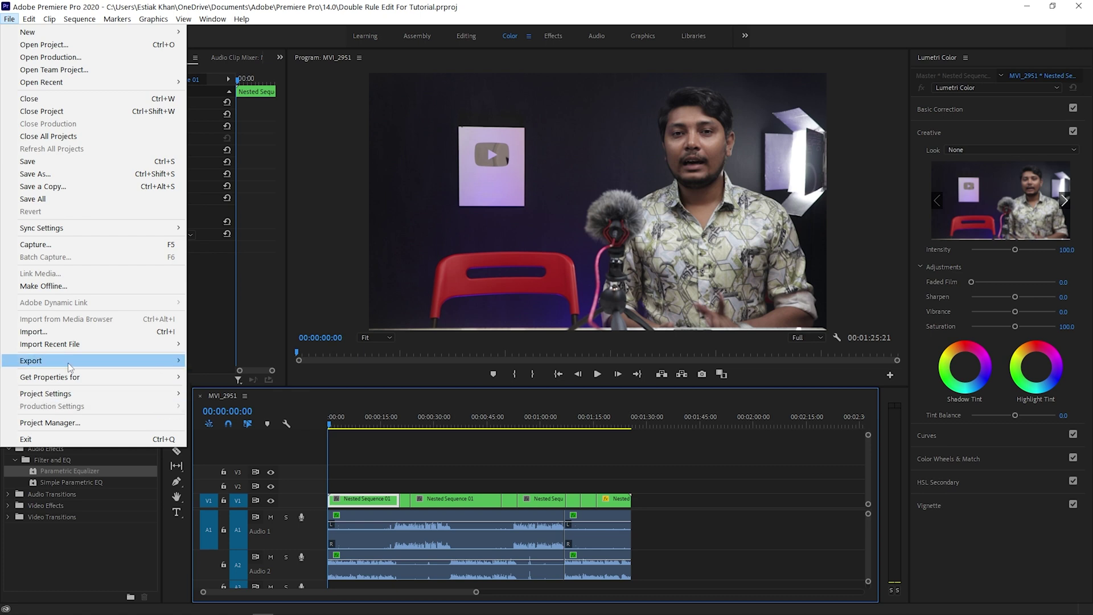
mouse_move(161, 364)
left_click(236, 360)
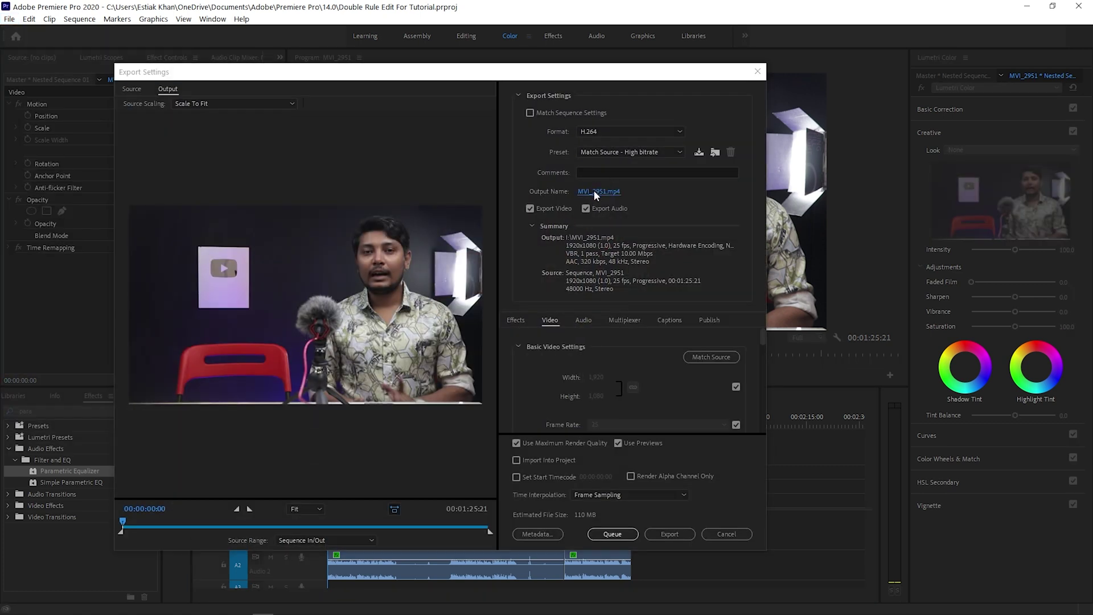
left_click(593, 190)
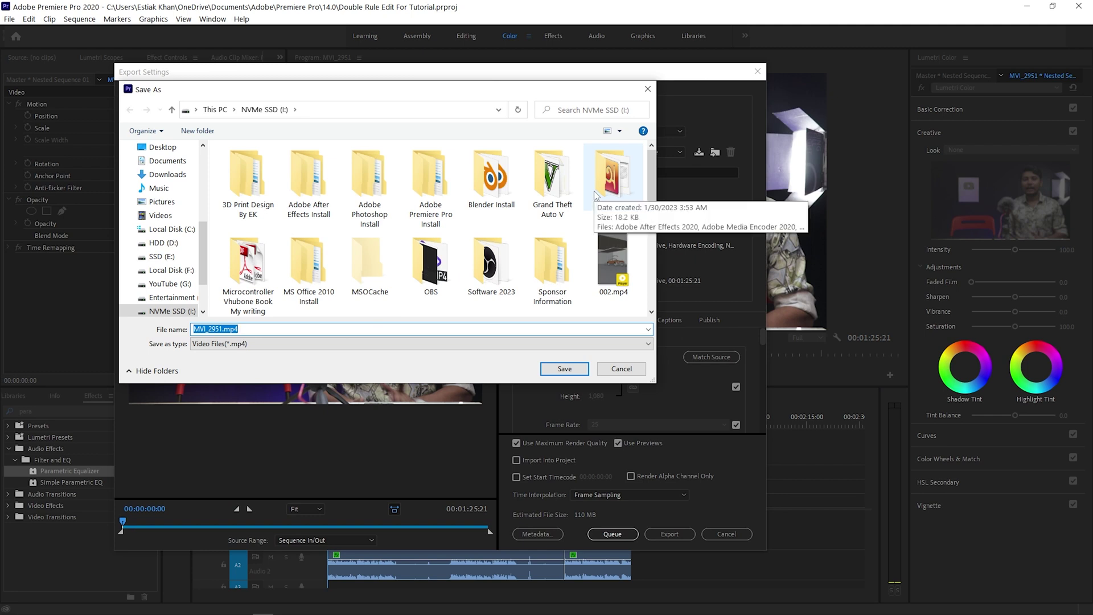
left_click(593, 191)
type("My Double Rule Video")
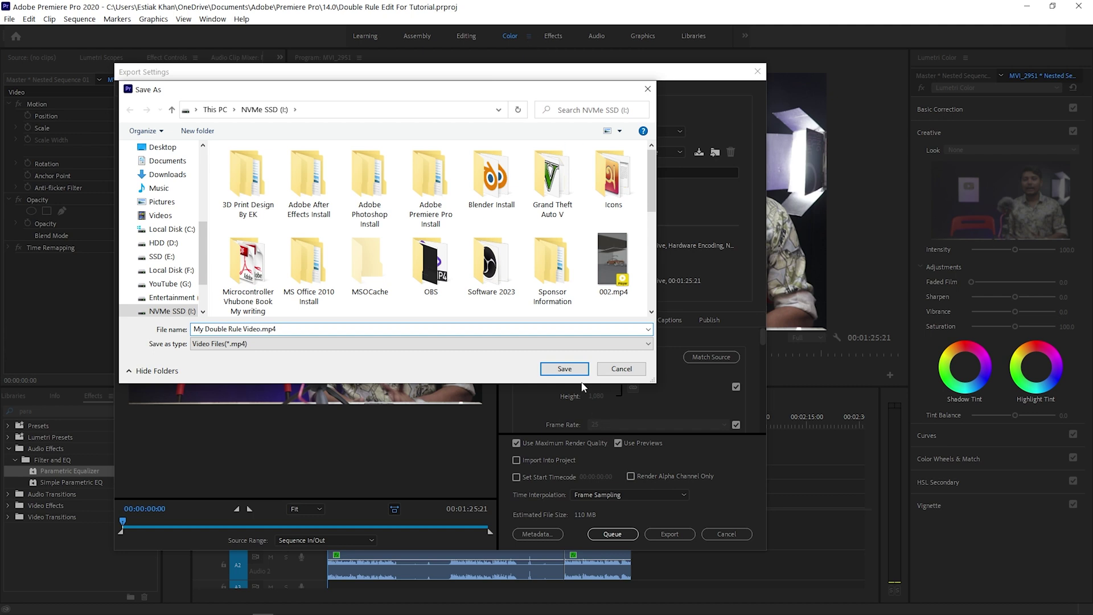
left_click(584, 370)
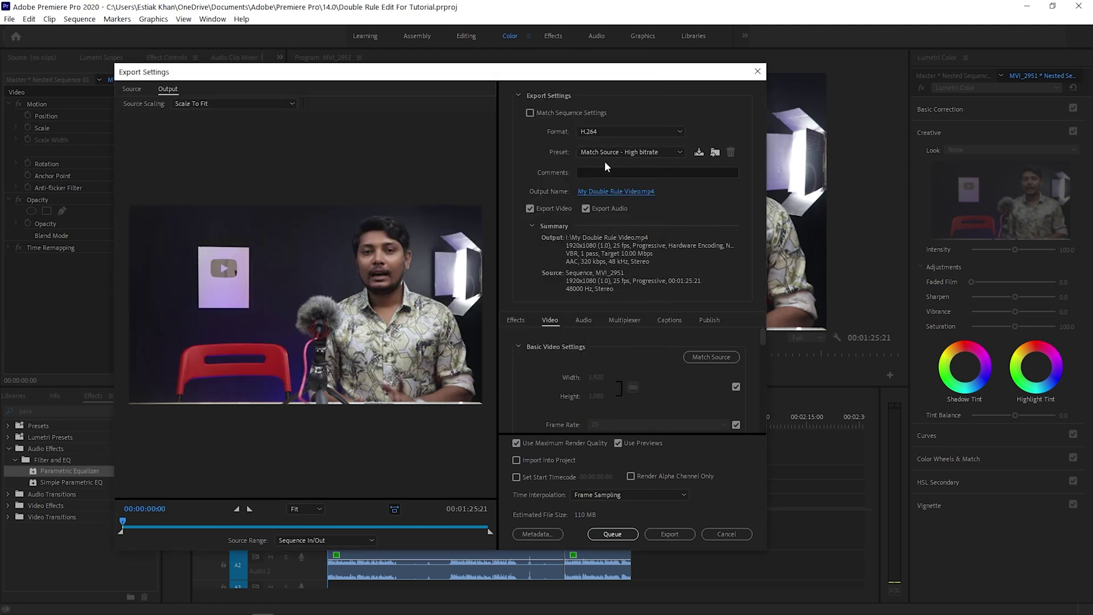
scroll(569, 398, "down", 2)
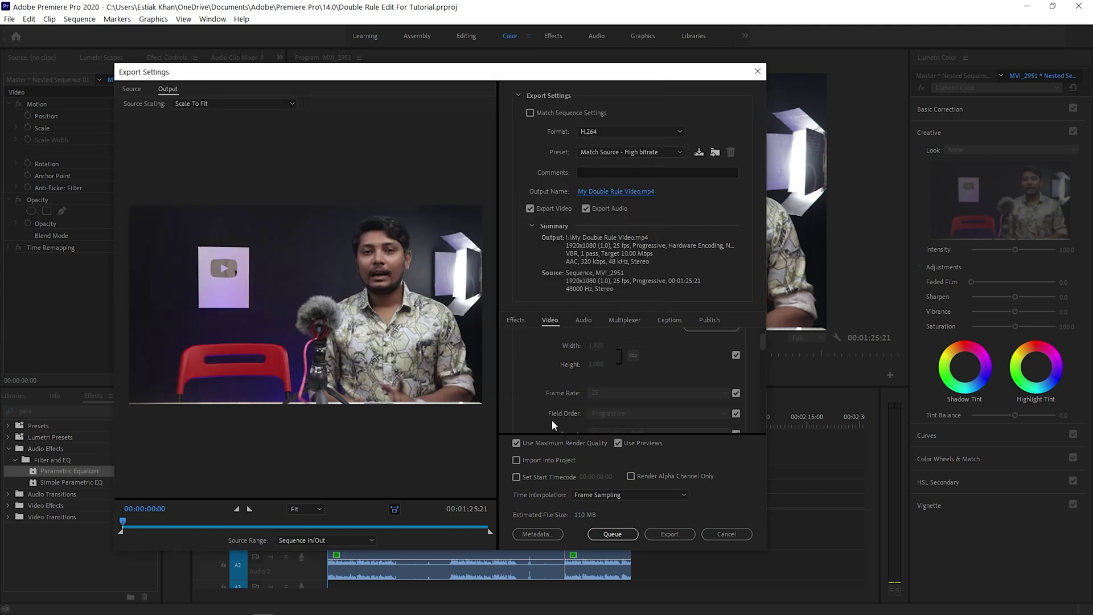
left_click(523, 421)
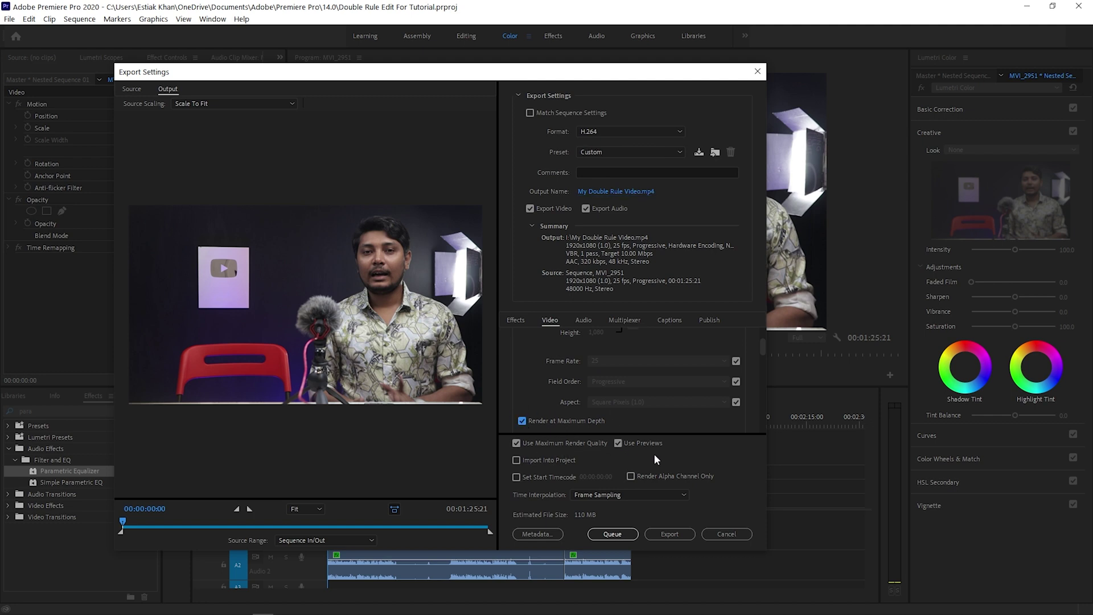
left_click(662, 536)
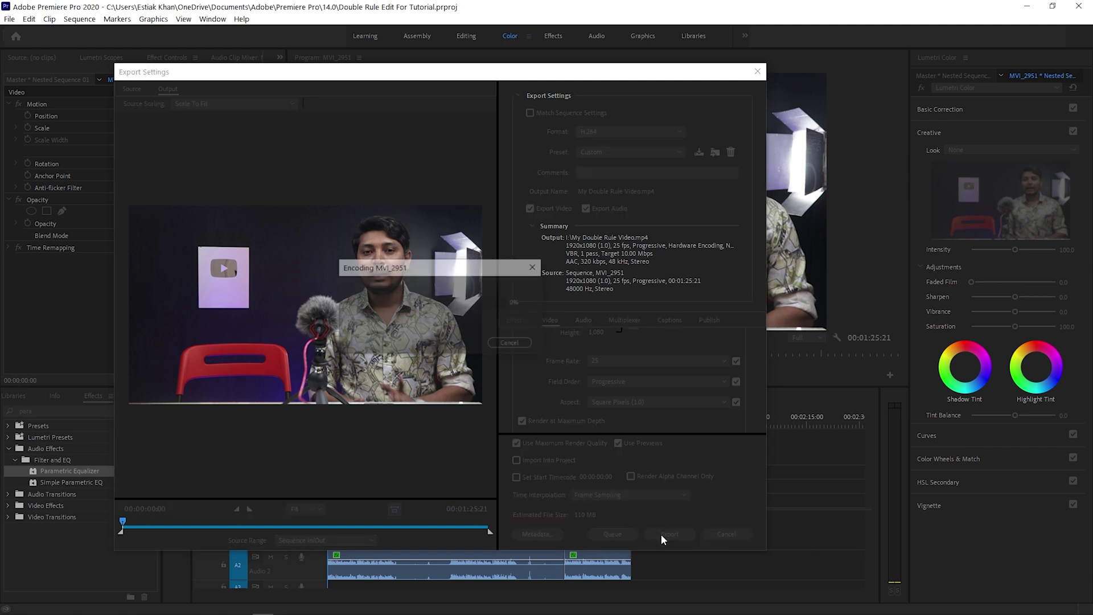